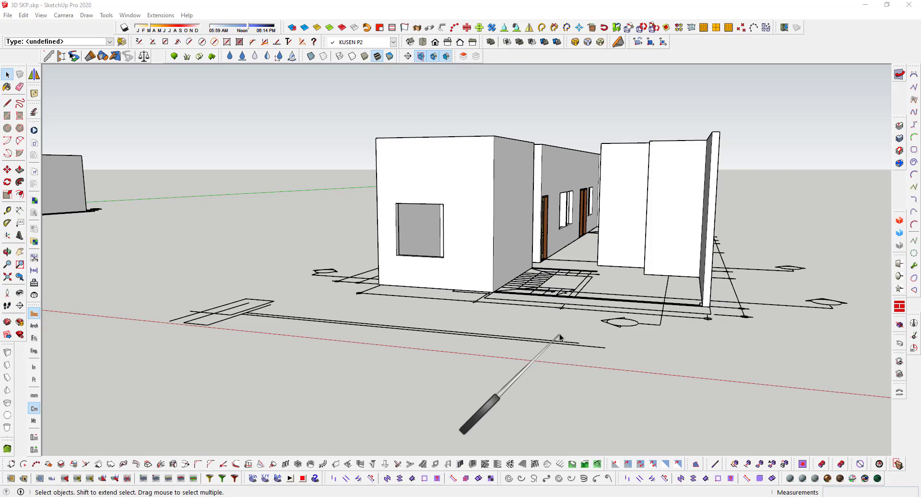
Step: Examine the door frames and window frames already installed in the house models from several viewpoints
middle_click_drag(489, 352, 390, 343)
scroll(510, 326, "up", 5)
left_click(511, 326)
scroll(511, 326, "down", 10)
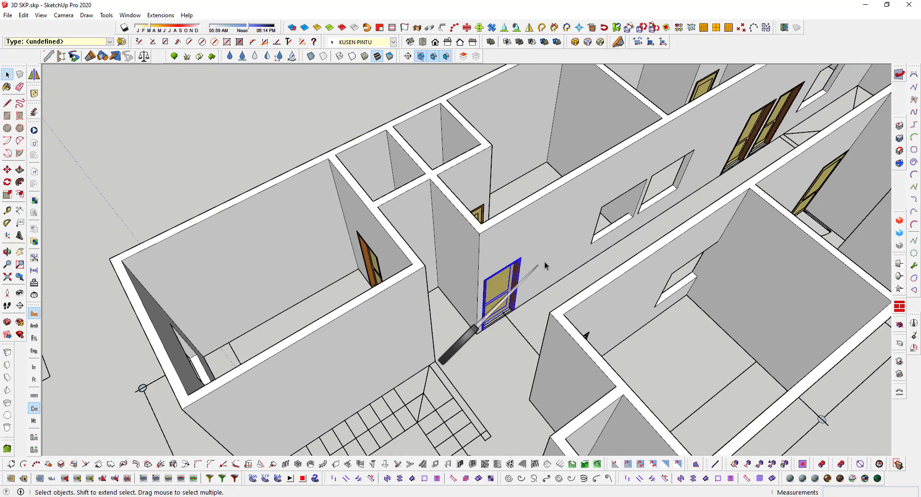
scroll(372, 260, "down", 2)
middle_click_drag(449, 352, 619, 490, "shift")
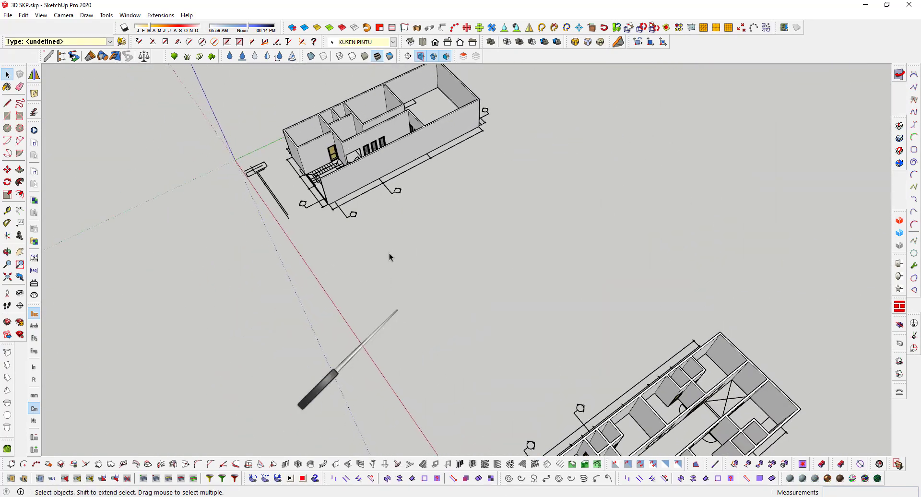
scroll(348, 129, "up", 6)
middle_click_drag(360, 209, 247, 88)
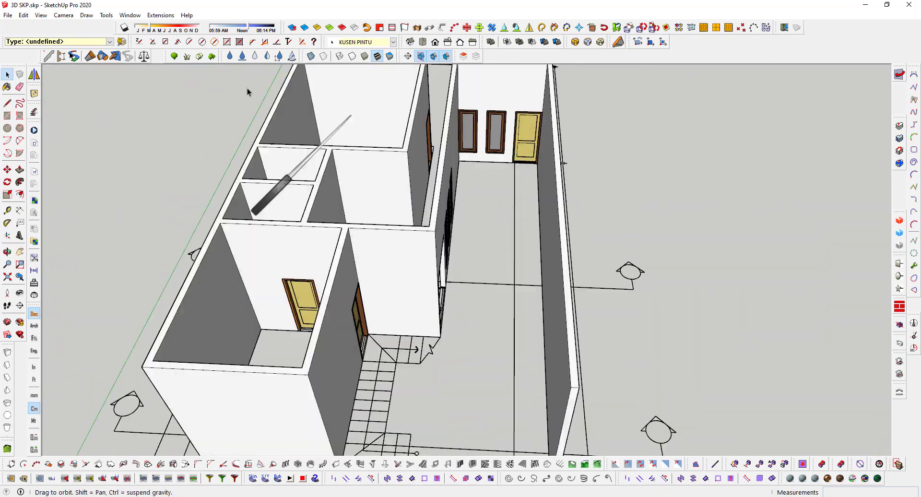
scroll(413, 168, "down", 6)
scroll(409, 169, "up", 2)
middle_click_drag(410, 169, 381, 190)
scroll(423, 197, "up", 2)
middle_click_drag(444, 204, 381, 334)
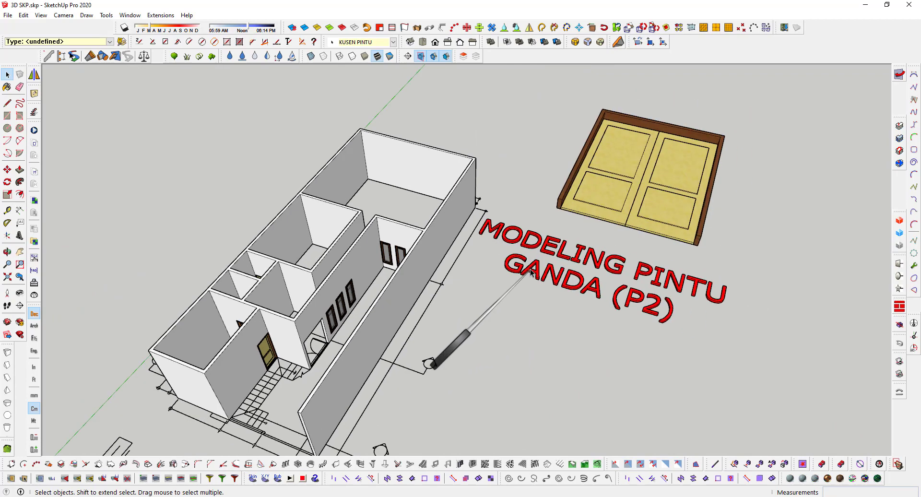
Step: Delete the "MODELING PINTU GANDA (P2)" text together with the finished double-door model beside it
left_click(549, 254)
scroll(546, 259, "down", 2)
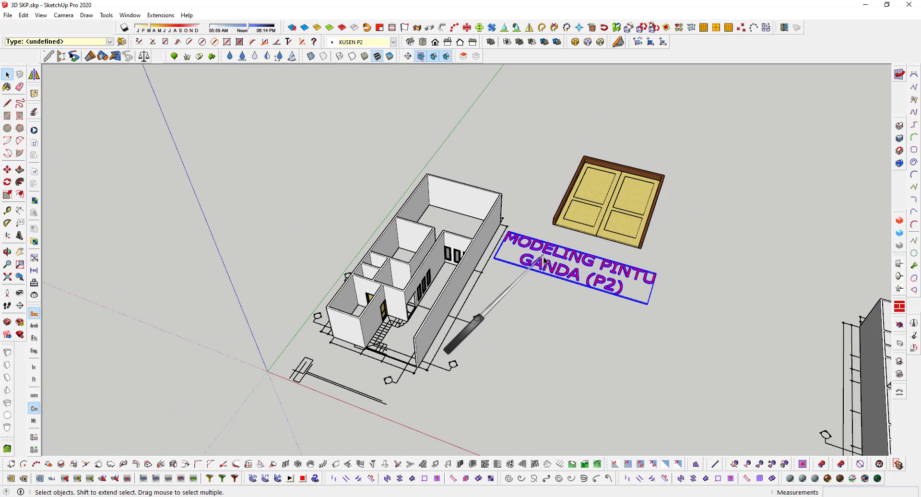
scroll(548, 268, "down", 3)
middle_click_drag(546, 268, 423, 219, "shift")
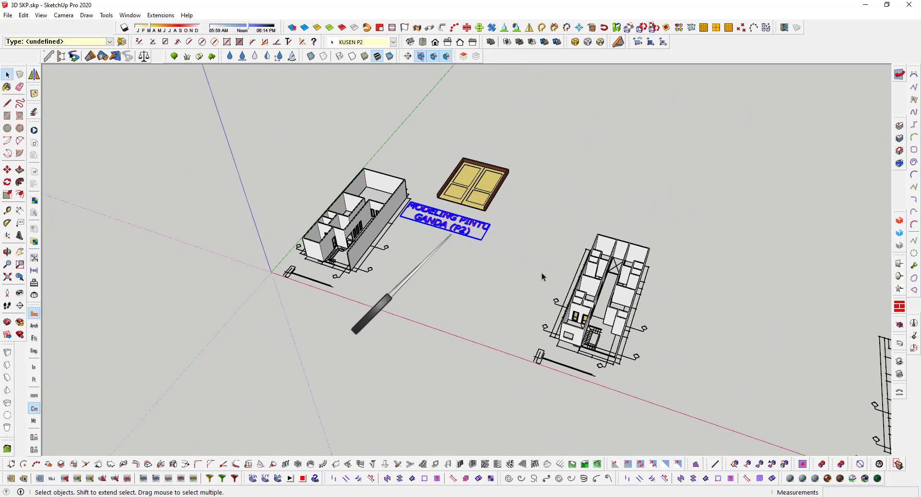
middle_click_drag(626, 302, 318, 174, "shift")
middle_click_drag(236, 133, 376, 231, "shift")
left_click_drag(384, 226, 339, 139)
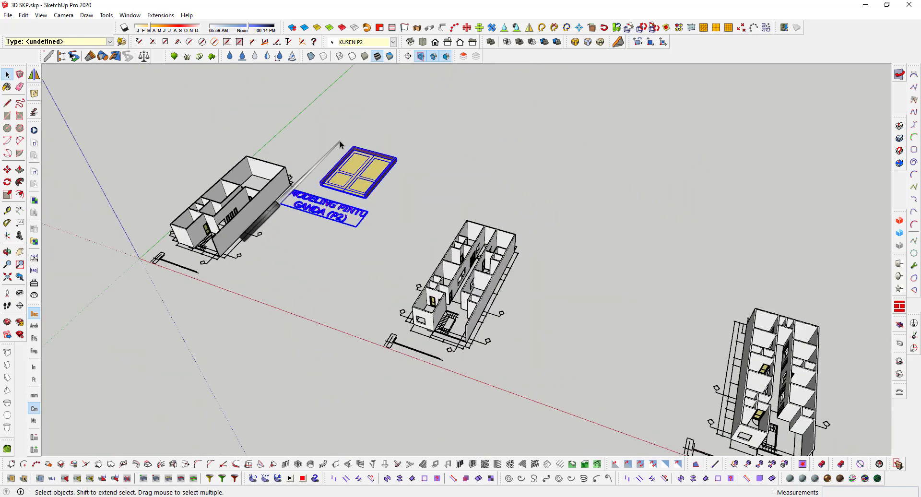
key("Delete")
Step: Examine the empty window opening in the front wall of the house model, from outside and above
scroll(644, 292, "down", 1)
middle_click_drag(645, 291, 297, 108, "shift")
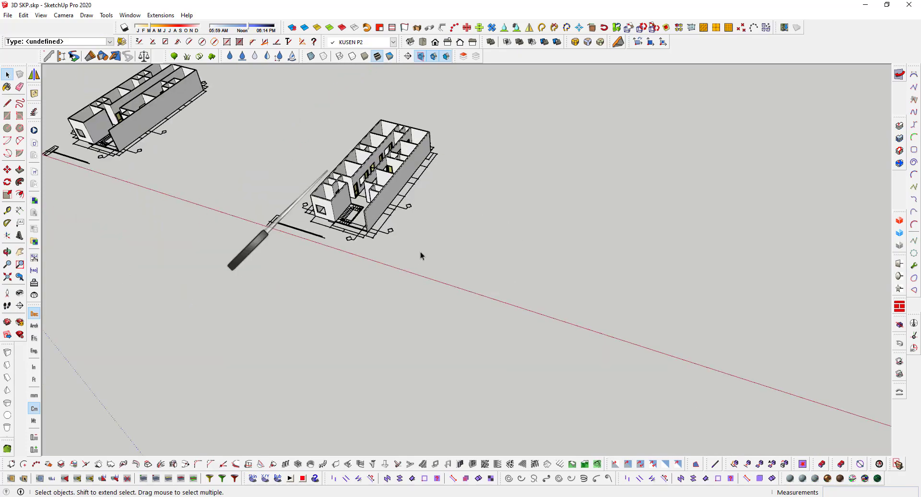
scroll(172, 168, "up", 2)
scroll(386, 202, "up", 6)
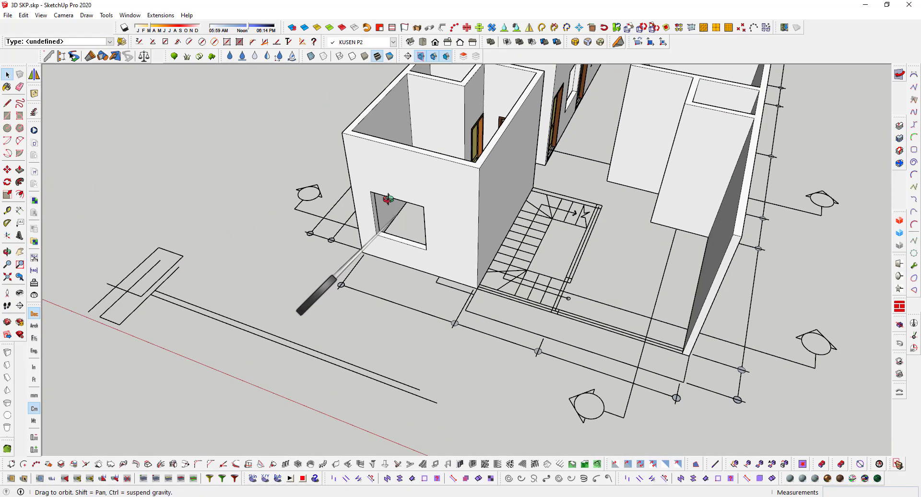
middle_click_drag(388, 198, 467, 194)
scroll(485, 207, "up", 4)
middle_click_drag(497, 231, 444, 245)
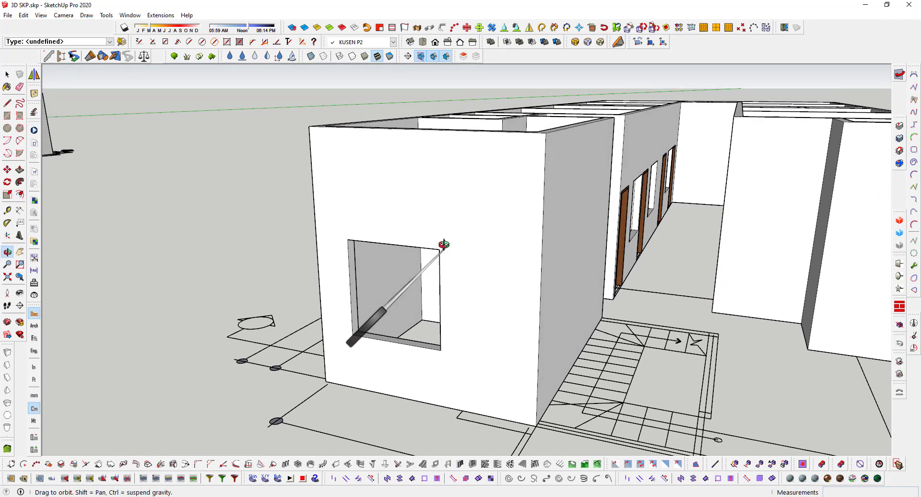
scroll(348, 248, "up", 3)
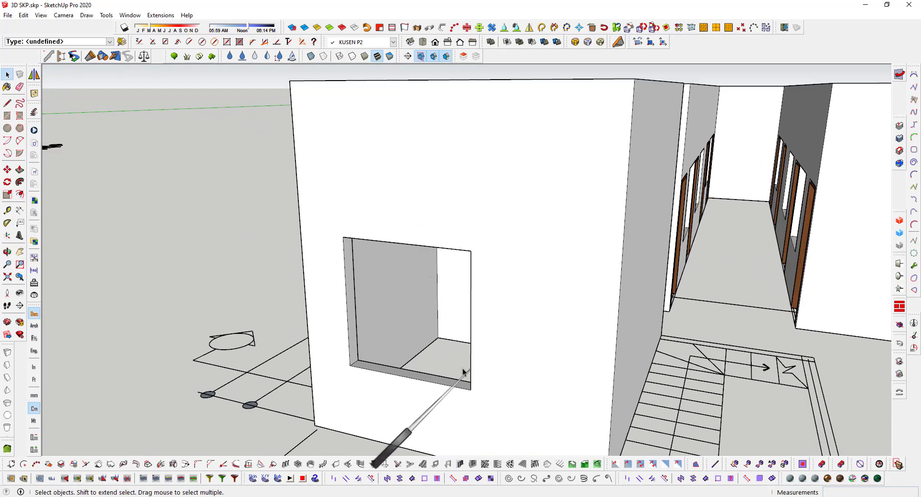
scroll(466, 372, "down", 5)
middle_click_drag(408, 321, 257, 403)
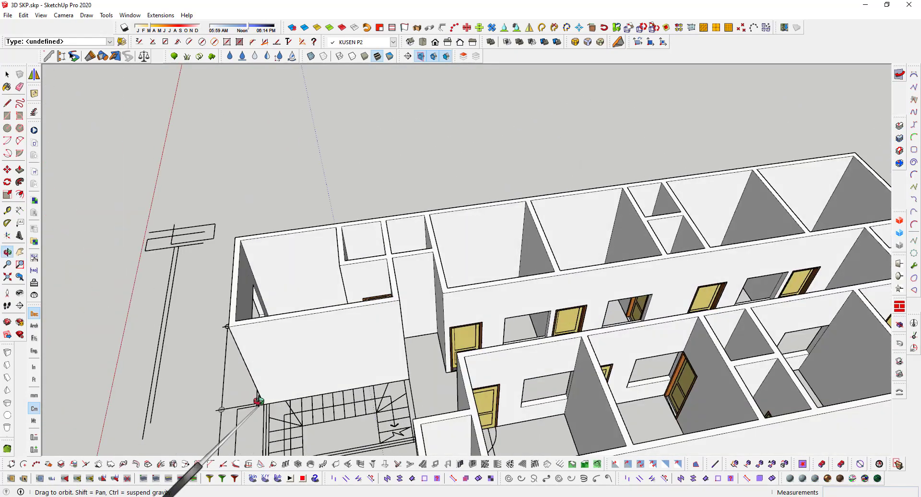
middle_click_drag(479, 361, 412, 329)
scroll(450, 261, "up", 5)
middle_click_drag(451, 261, 274, 191)
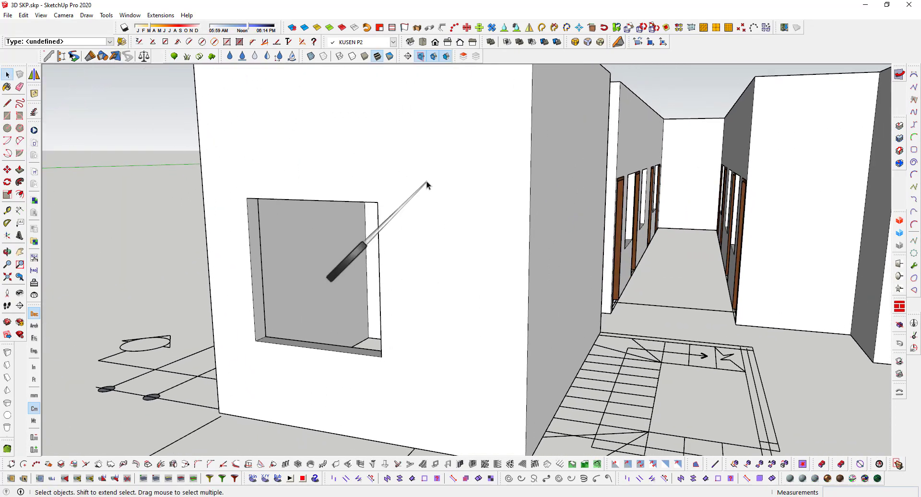
middle_click_drag(426, 185, 304, 185)
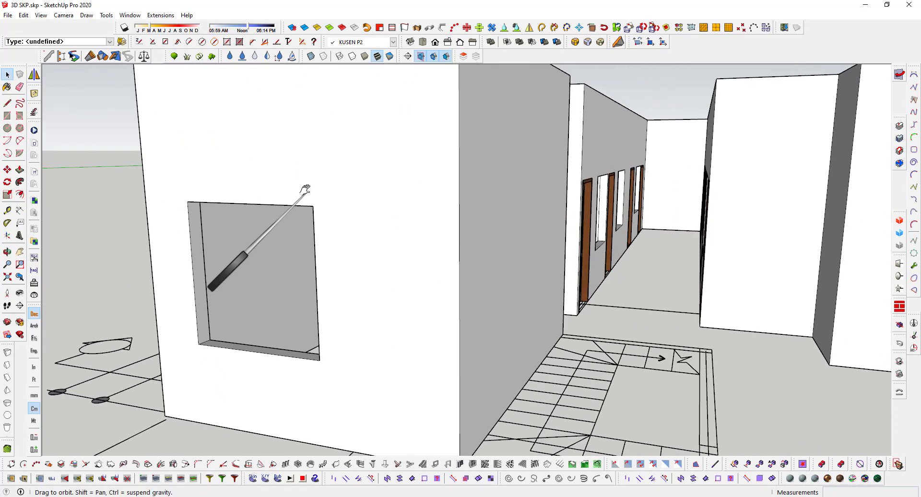
Step: Bring up the model's tag list and add a new tag named KUSEN JENDELA 2
left_click(129, 14)
mouse_move(192, 27)
left_click(236, 27)
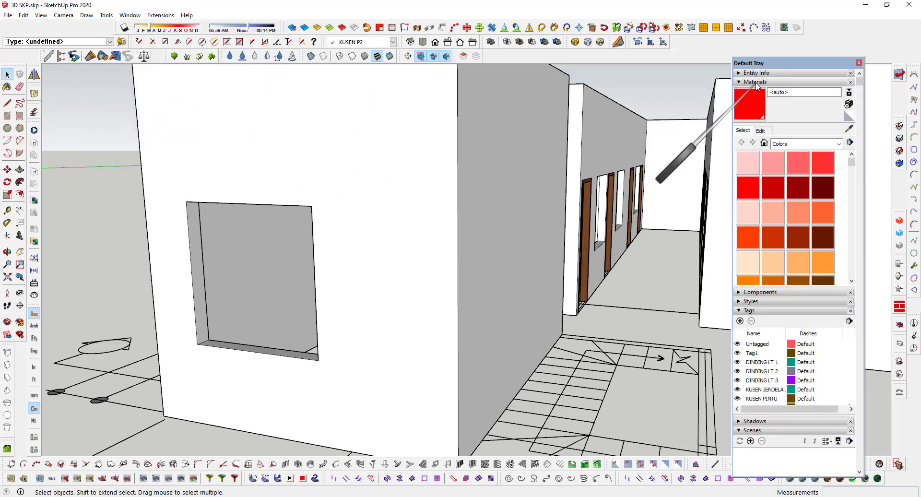
left_click(758, 82)
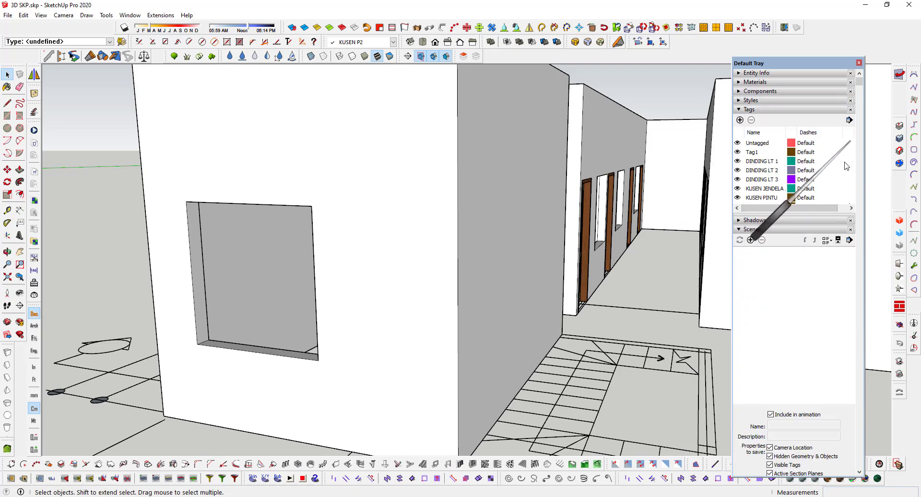
left_click(740, 120)
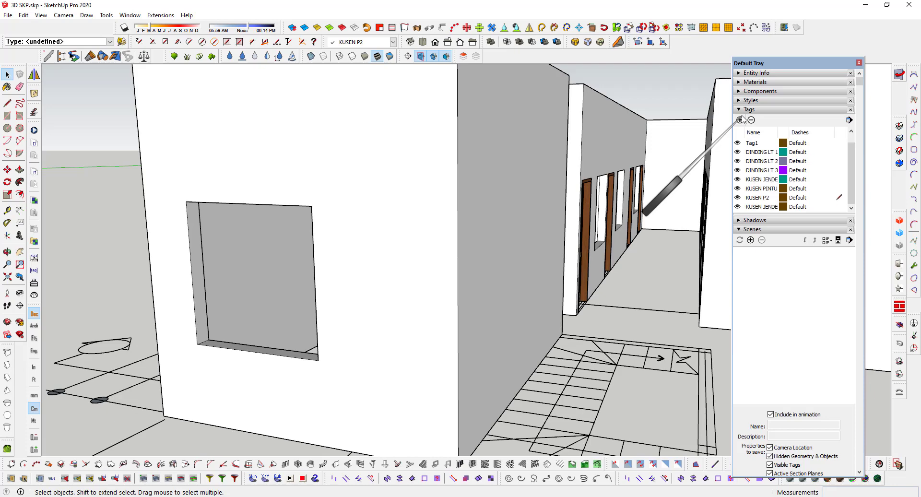
Step: Widen the tag names' display and make KUSEN JENDELA 2 the current drawing tag
scroll(772, 154, "down", 2)
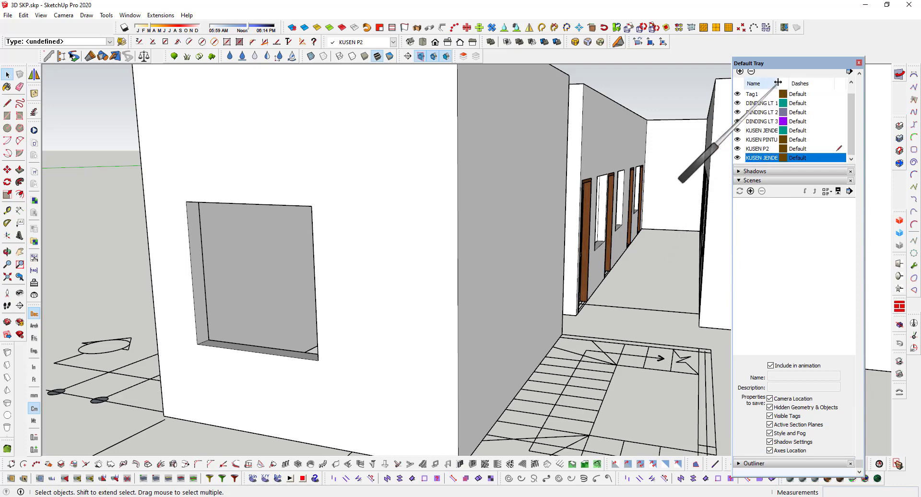
left_click_drag(778, 83, 787, 82)
left_click_drag(850, 113, 846, 145)
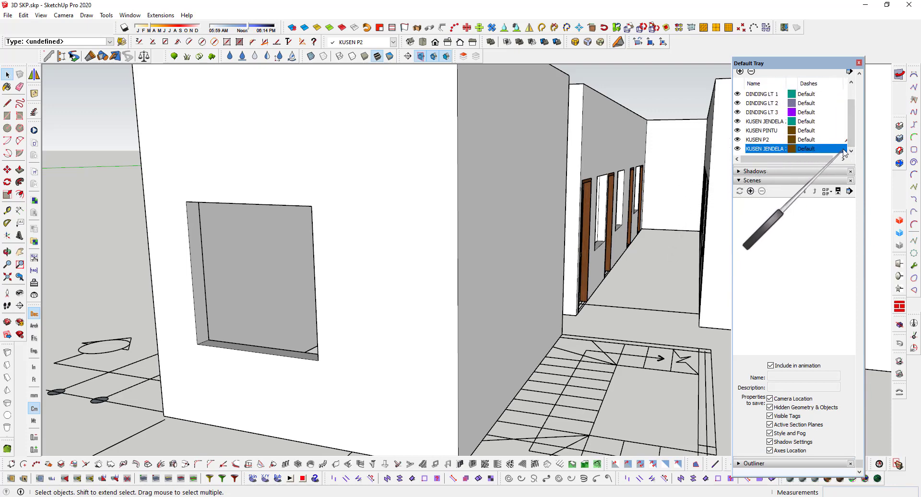
left_click(845, 153)
left_click(842, 144)
left_click(841, 146)
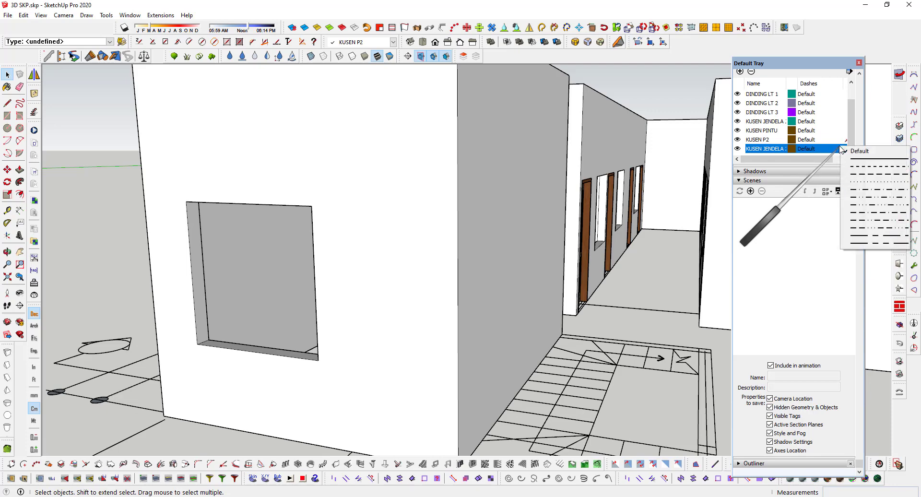
left_click(824, 165)
left_click_drag(823, 159, 829, 160)
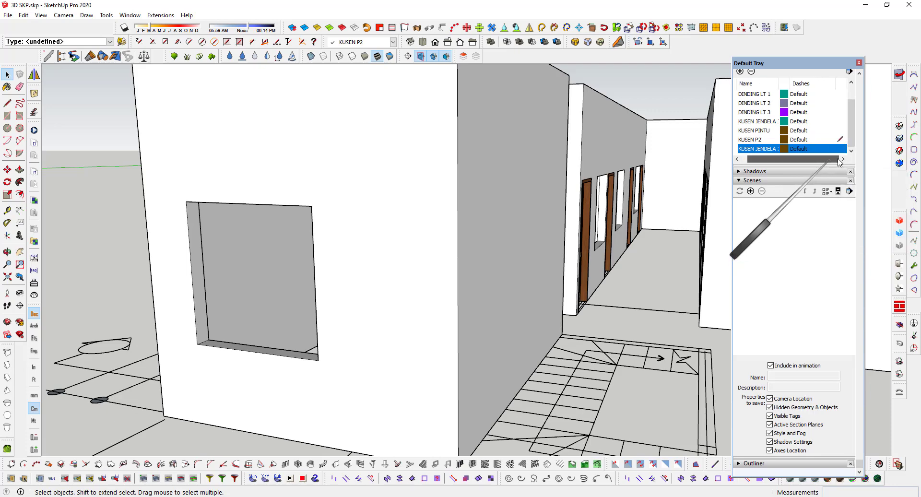
left_click(841, 149)
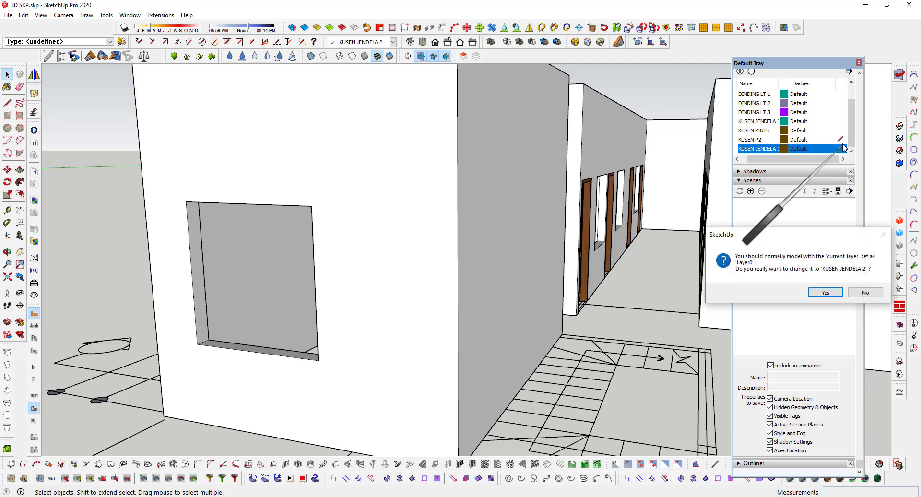
left_click(832, 294)
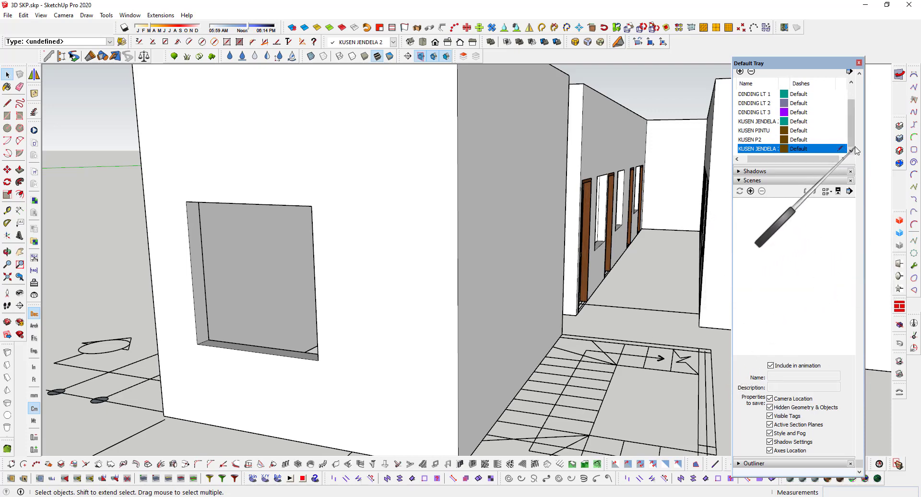
Step: Draw a 134 x 135 cm rectangle corner to corner across the window opening in the front wall
scroll(376, 281, "down", 8)
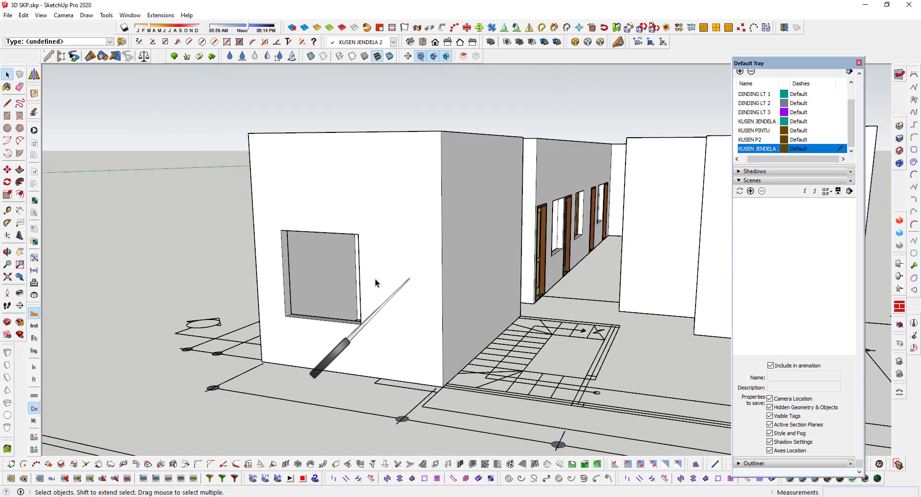
middle_click_drag(362, 290, 346, 362)
scroll(545, 259, "up", 3)
scroll(465, 255, "up", 2)
scroll(413, 304, "up", 1)
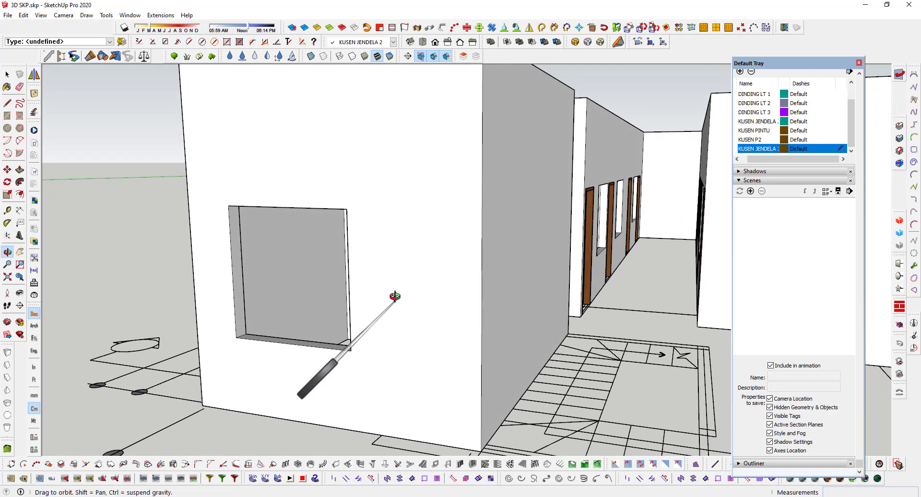
left_click(6, 117)
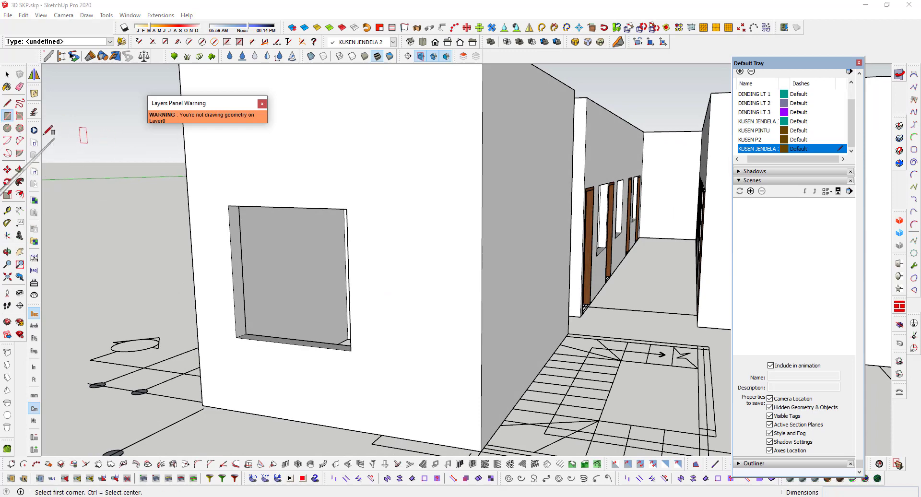
left_click(229, 205)
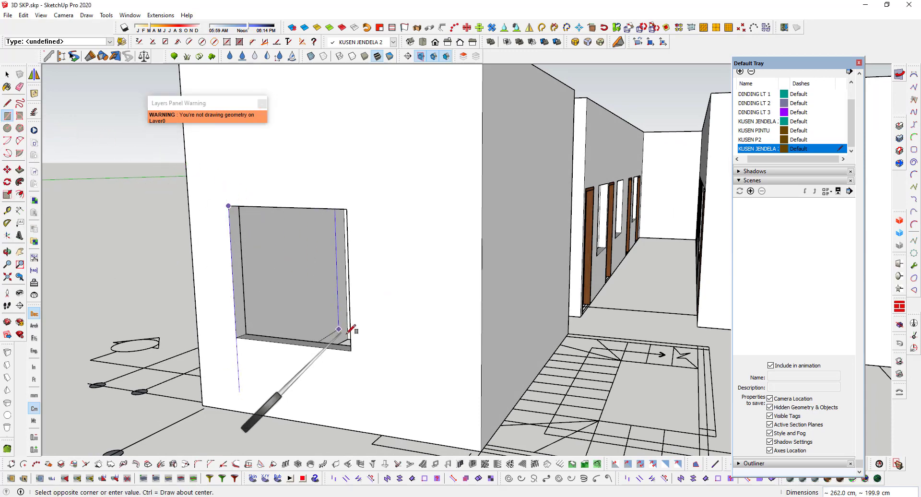
left_click(355, 348)
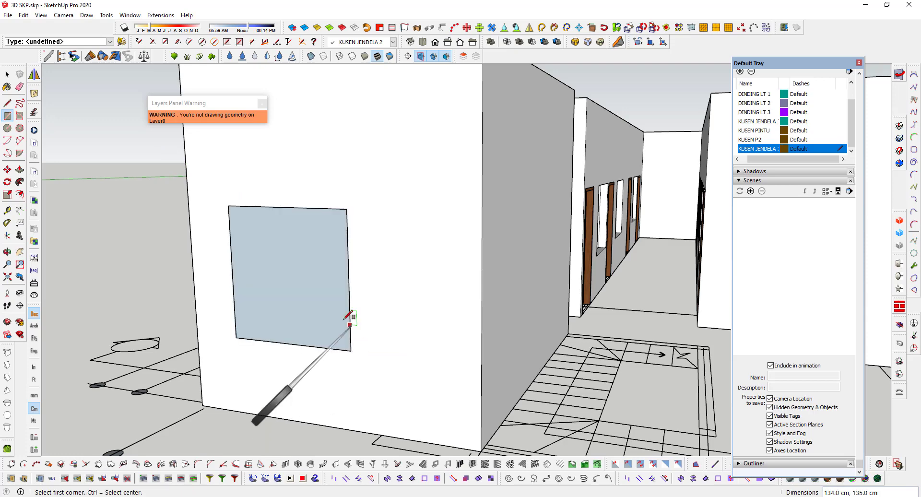
Step: Offset the window rectangle's outline 5 cm inward to form the frame's width
left_click(19, 194)
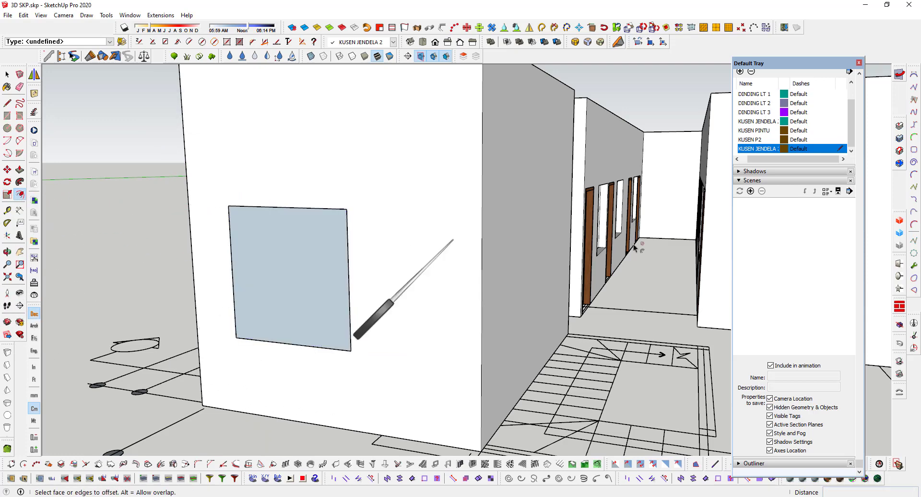
middle_click_drag(449, 288, 568, 264)
scroll(216, 240, "up", 1)
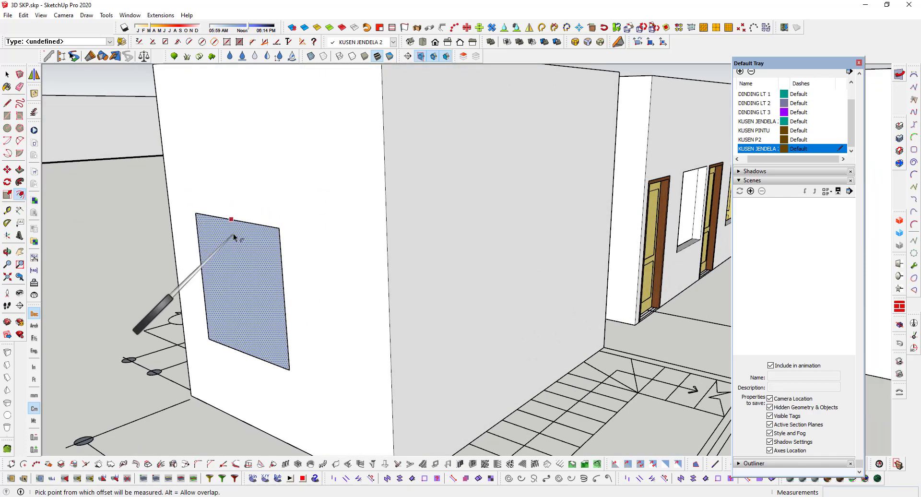
left_click(279, 243)
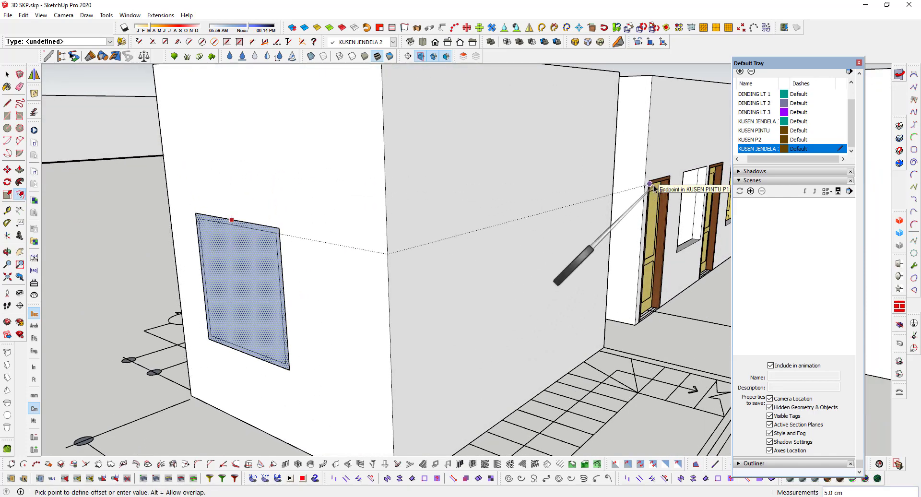
scroll(234, 229, "up", 1)
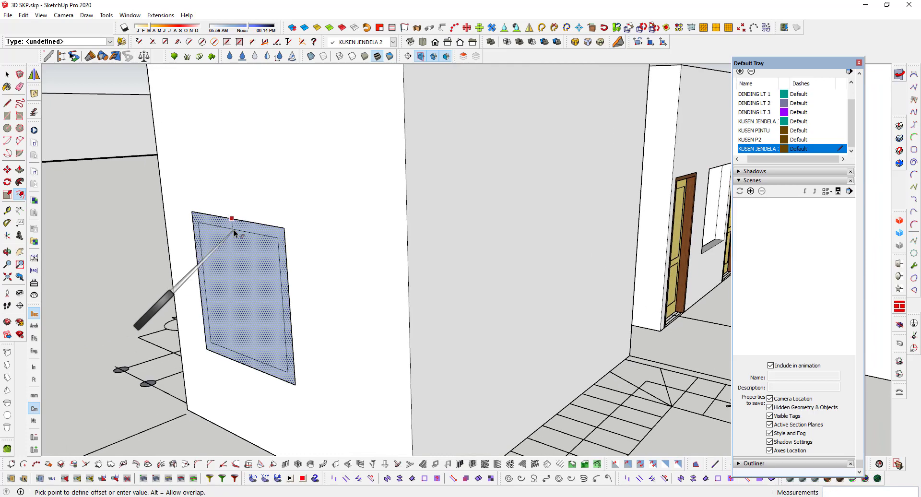
key("Return")
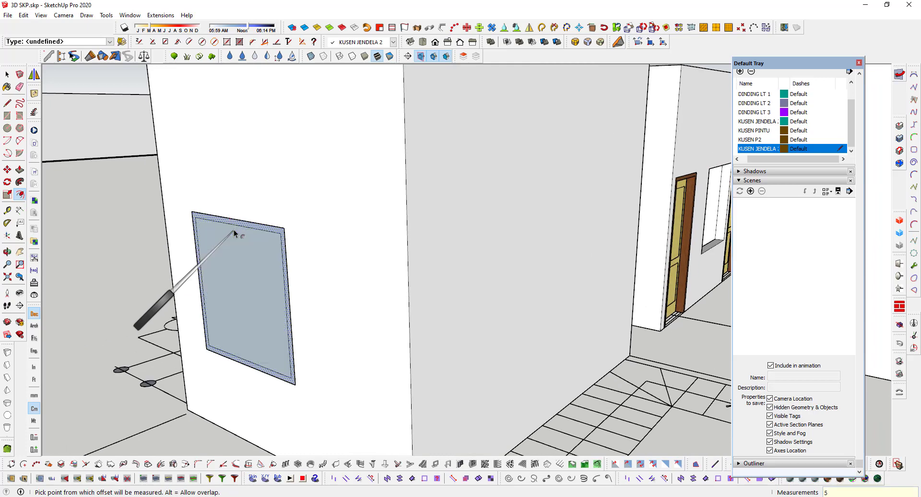
Step: Delete the inner face of the offset window rectangle, keeping only the frame border
middle_click_drag(227, 278, 266, 272)
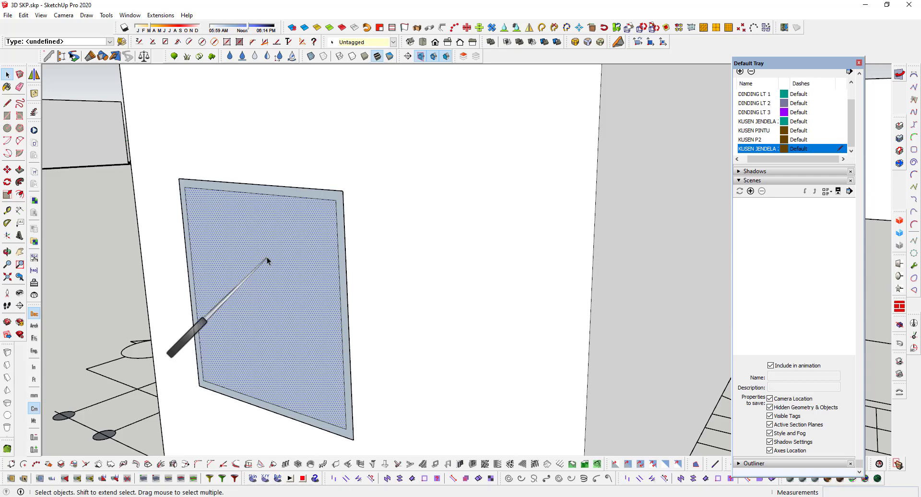
key("Delete")
middle_click_drag(267, 257, 253, 350)
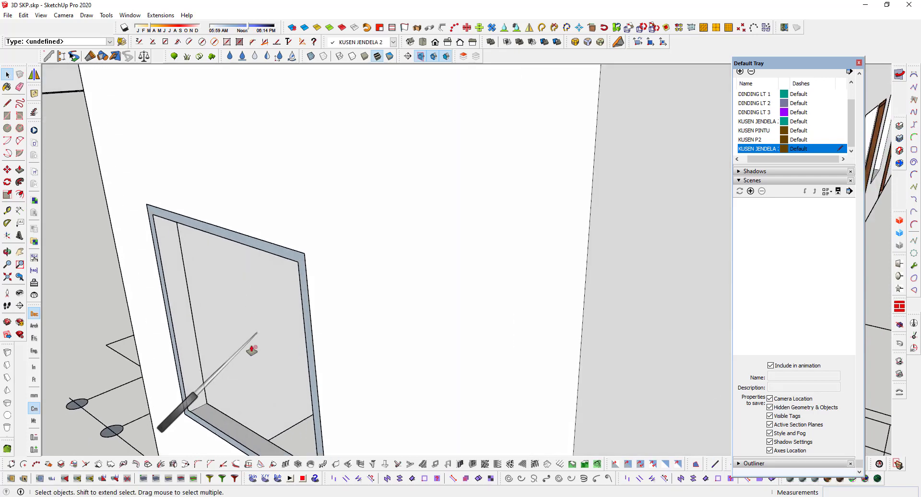
Step: Push/Pull the window frame's border face 15 cm to give the frame its depth
key("p")
scroll(185, 438, "up", 5)
left_click(184, 442)
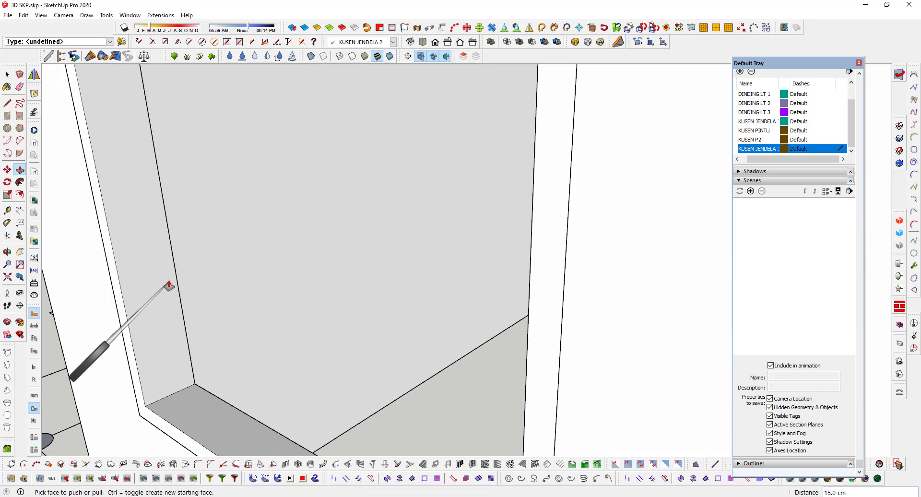
scroll(169, 284, "down", 8)
mouse_move(202, 294)
middle_mouse_down()
mouse_move(288, 292)
mouse_move(360, 355)
mouse_move(257, 418)
mouse_move(308, 365)
mouse_move(269, 422)
mouse_move(263, 355)
mouse_move(230, 357)
mouse_move(238, 361)
middle_mouse_up()
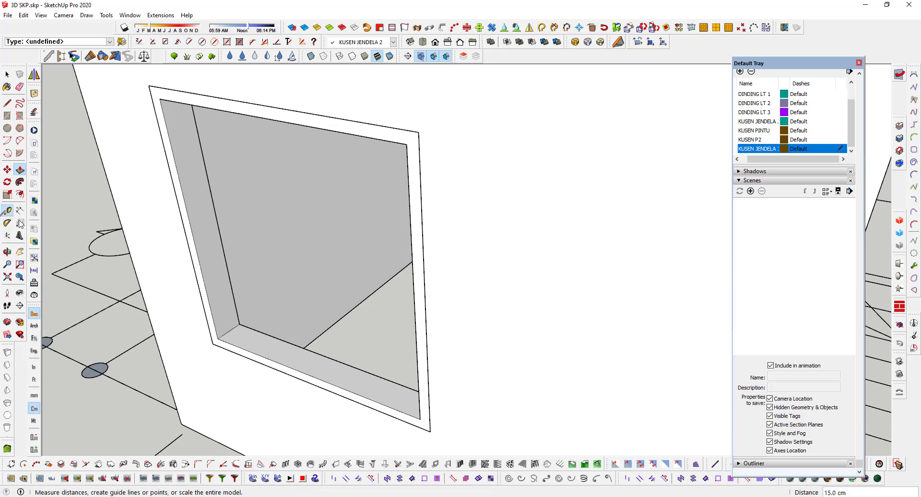
scroll(281, 351, "up", 5)
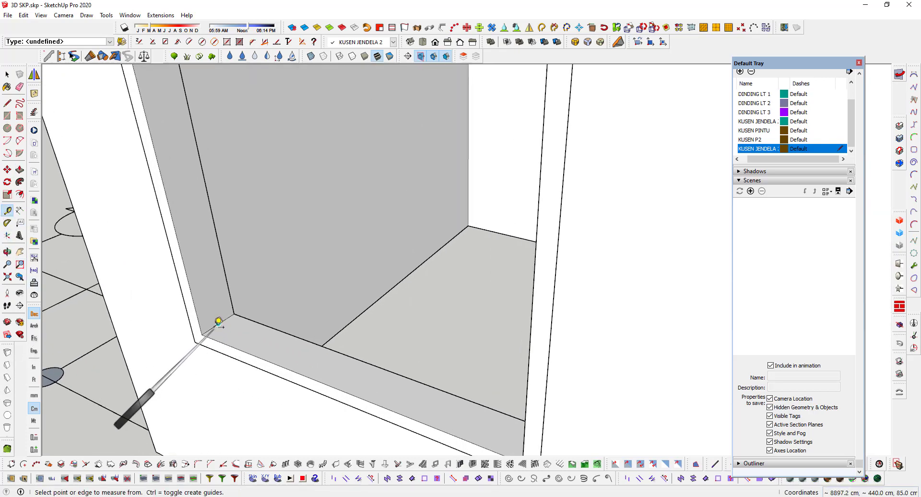
scroll(222, 329, "down", 2)
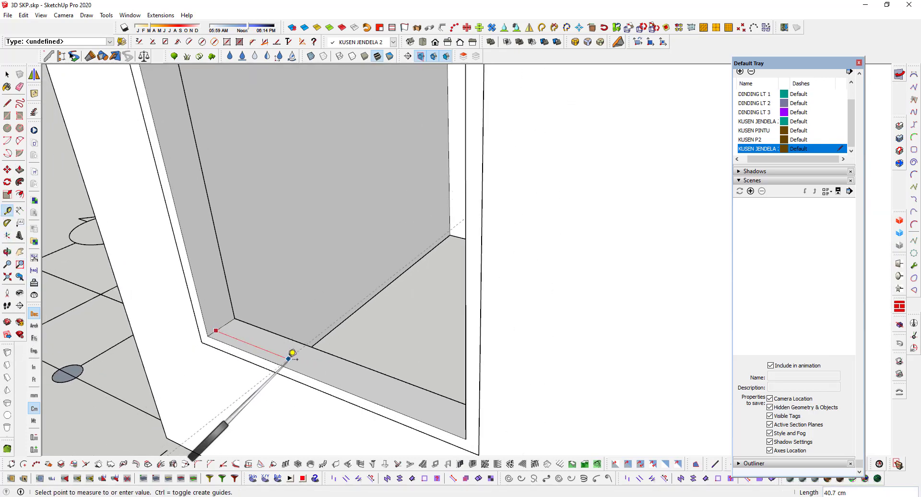
key("space")
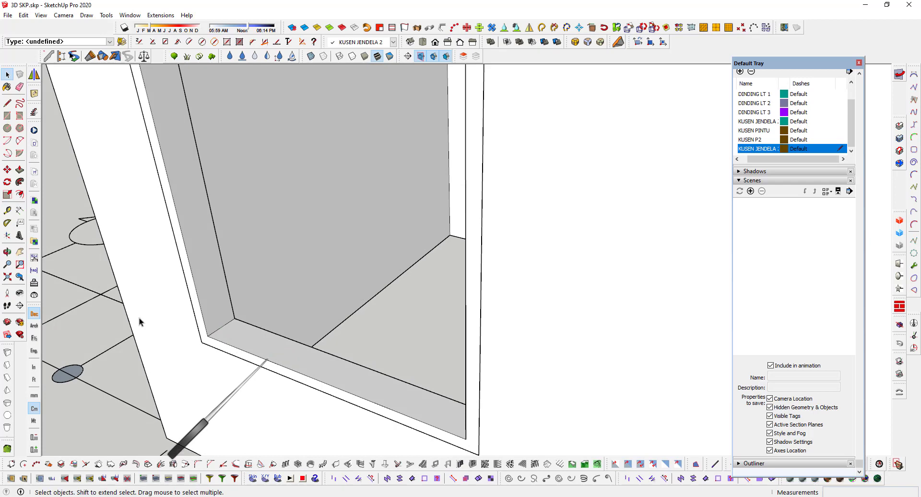
Step: Place a centre guide line across the frame's bottom member, 62 cm from its inner side edge
left_click(7, 211)
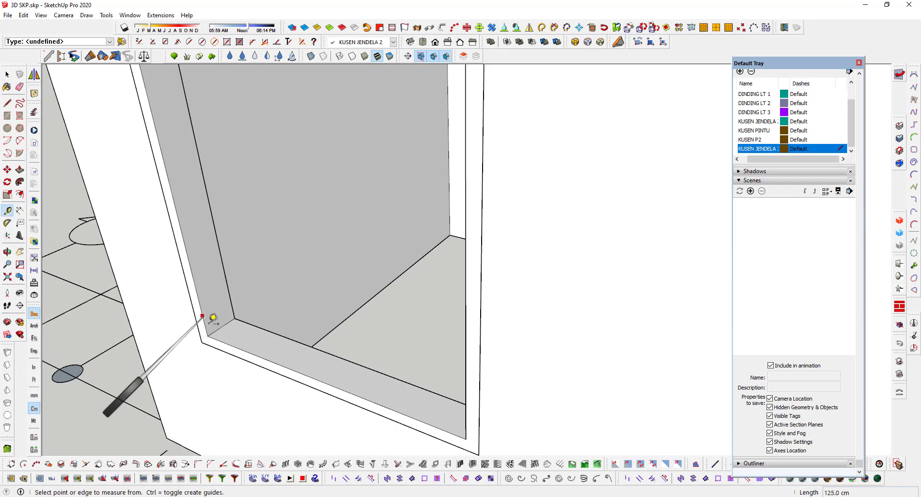
scroll(211, 327, "up", 2)
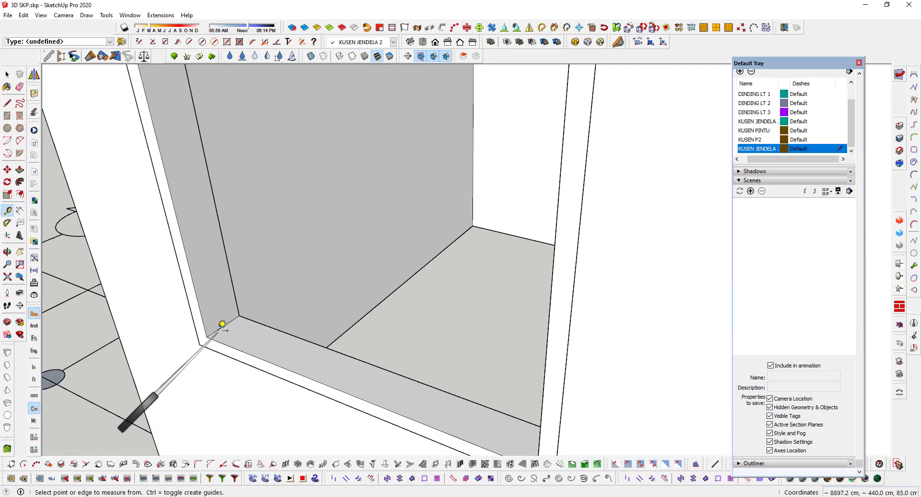
scroll(220, 325, "up", 2)
left_click(229, 323)
scroll(264, 326, "down", 3)
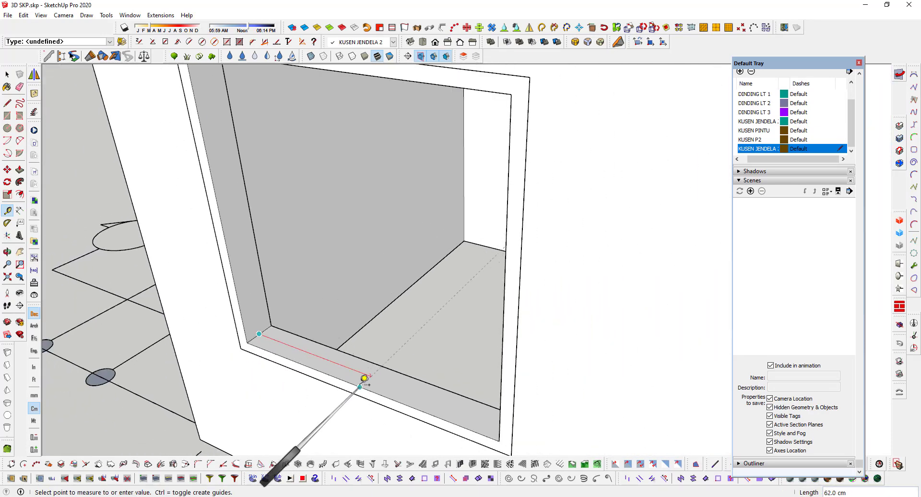
left_click(364, 378)
scroll(259, 376, "down", 3)
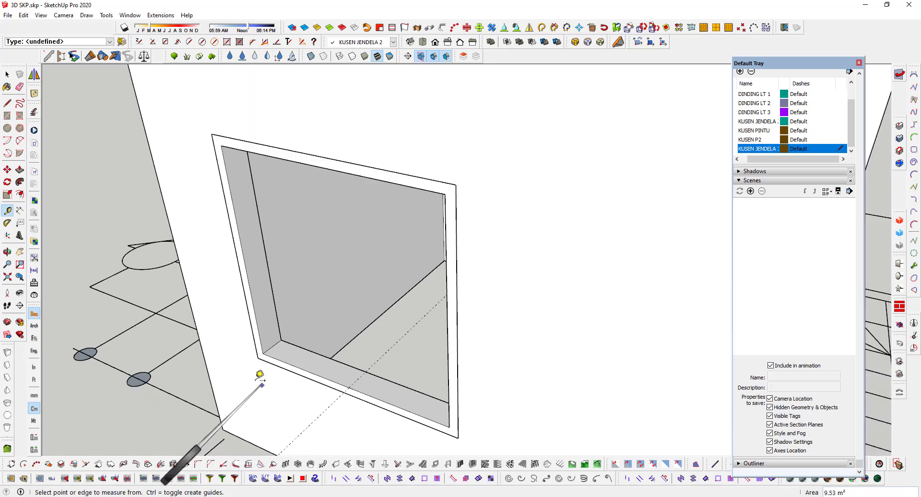
Step: Add two parallel guide lines on the frame's bottom member, 2.5 cm to either side of the centre guide
scroll(247, 315, "up", 5)
scroll(261, 304, "down", 1)
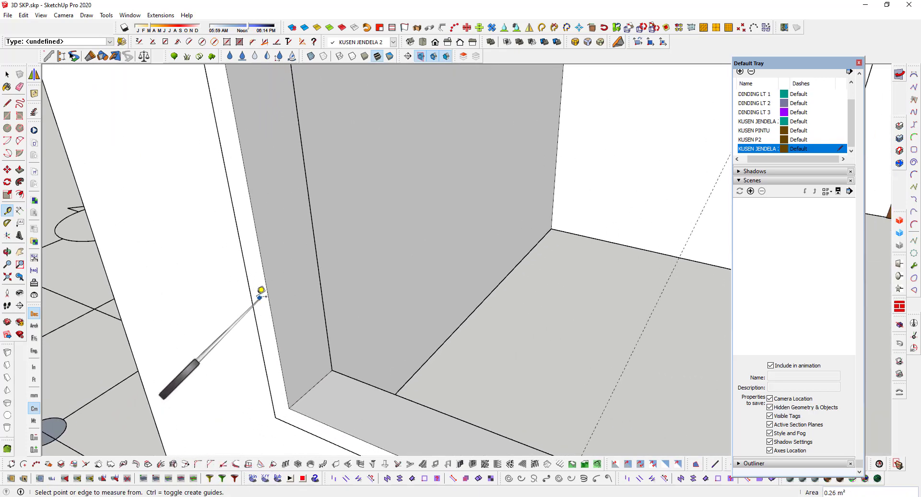
scroll(261, 300, "down", 3)
scroll(368, 345, "up", 5)
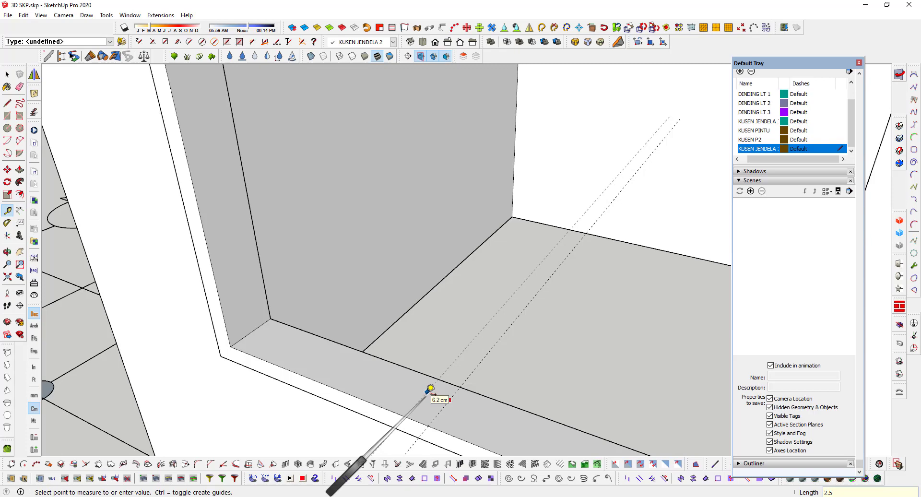
left_click(457, 390)
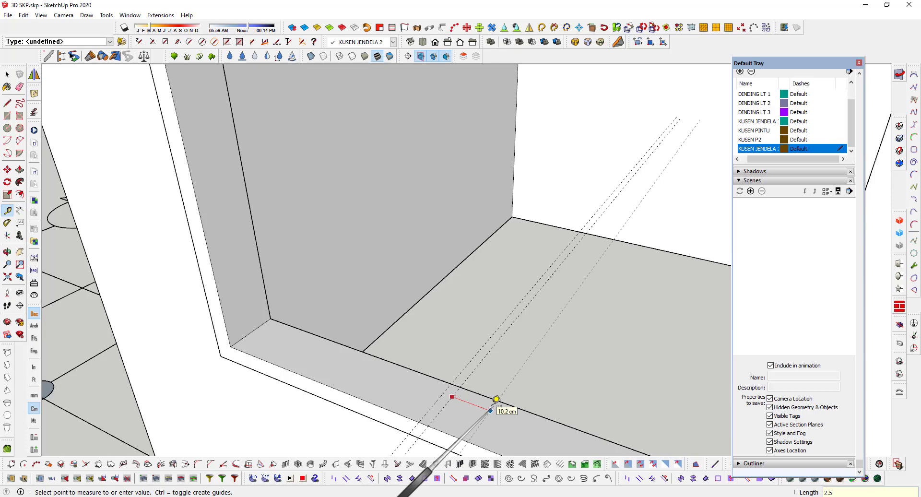
Step: Measure the spacing between the outer guides and the distance from the guides to the frame's inner side
scroll(444, 450, "up", 2)
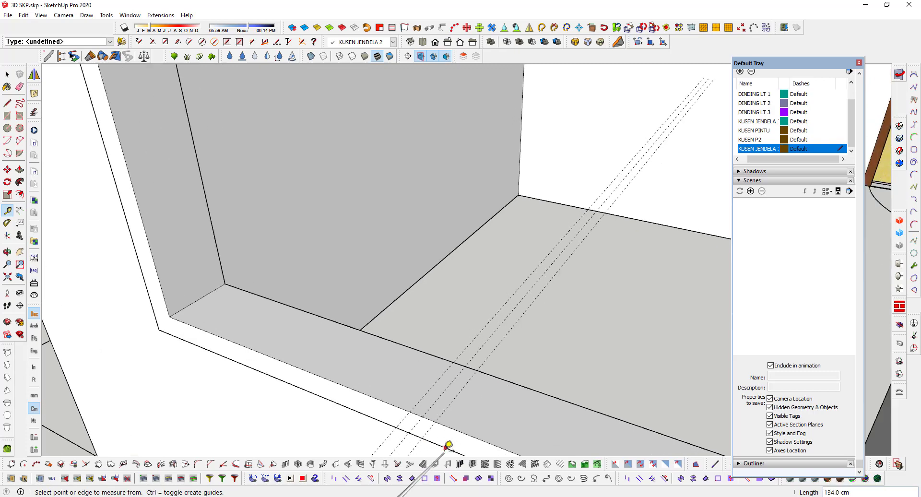
left_click(432, 369)
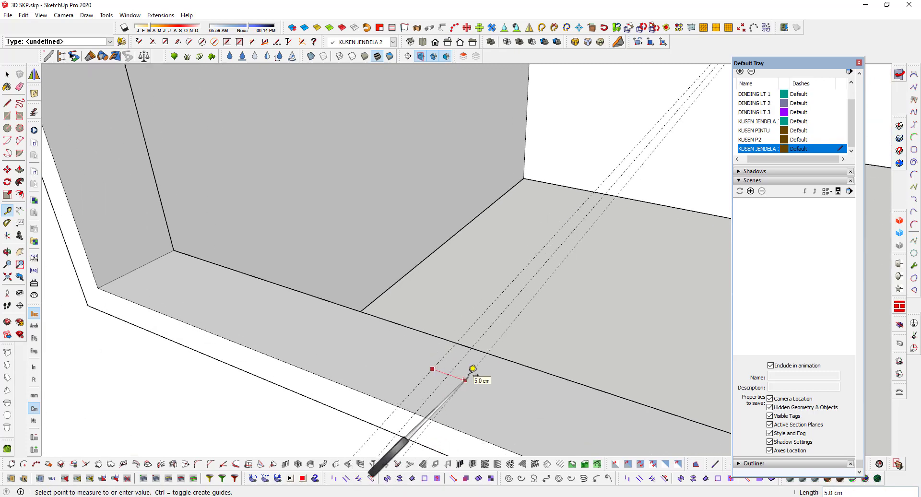
scroll(470, 377, "down", 2)
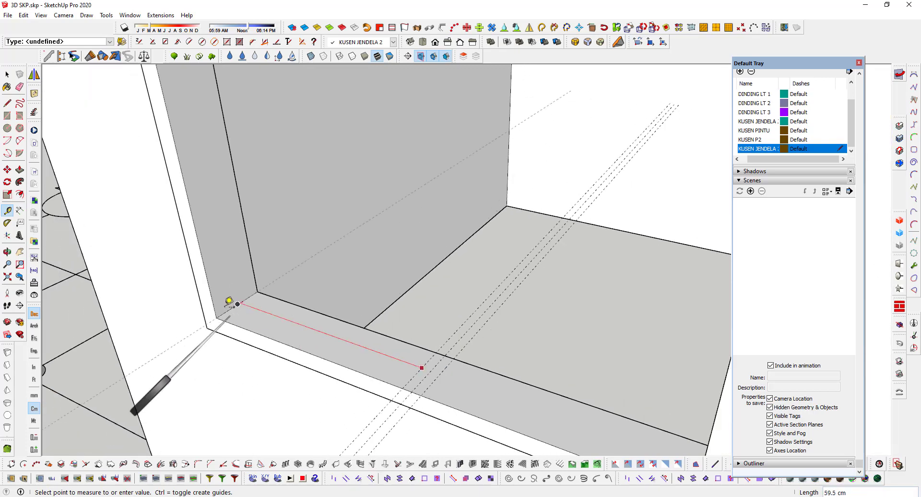
scroll(231, 306, "up", 1)
key("space")
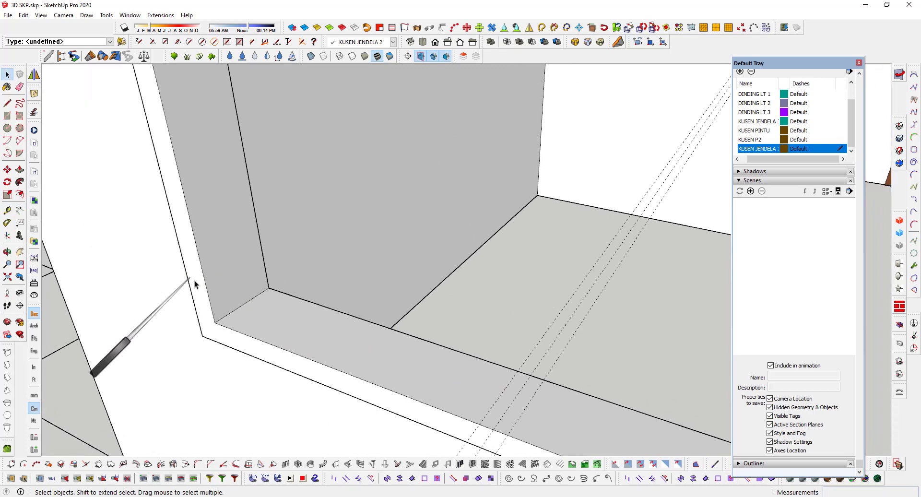
scroll(194, 283, "down", 1)
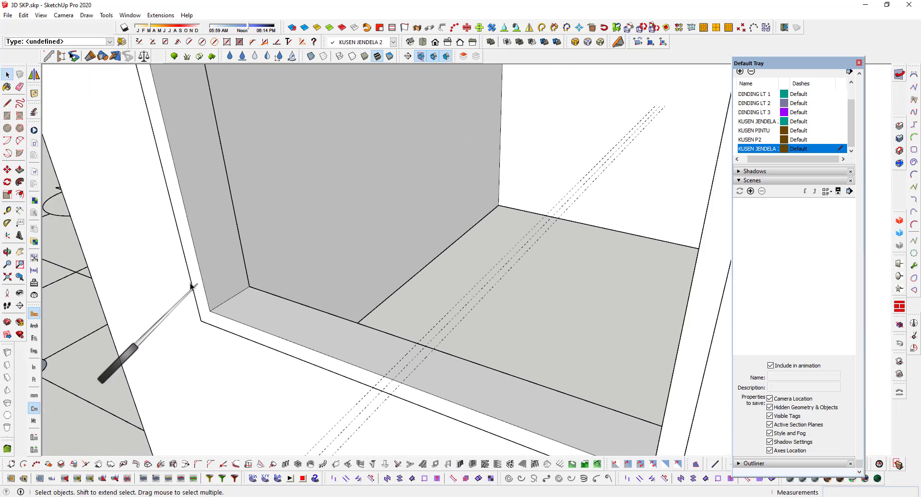
Step: Draw a 5 x 15 cm rectangle between the outer guides on the frame's bottom member
left_click(8, 116)
scroll(387, 374, "up", 1)
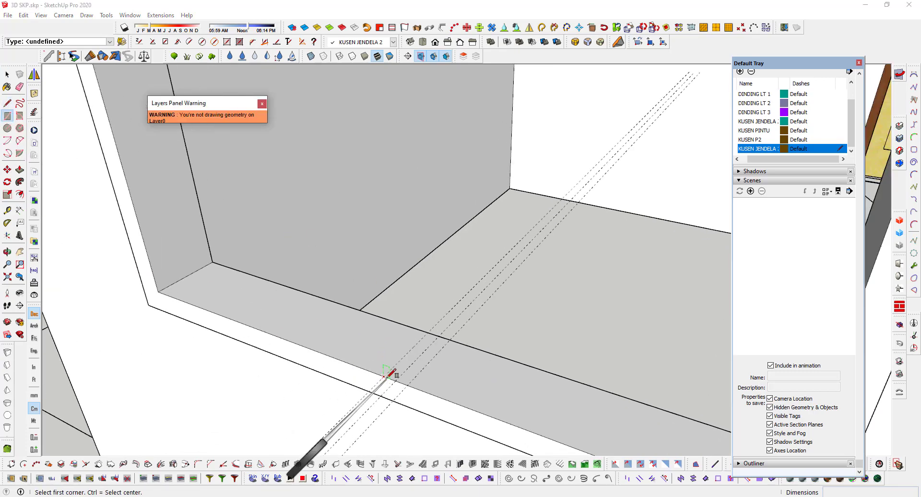
left_click(384, 377)
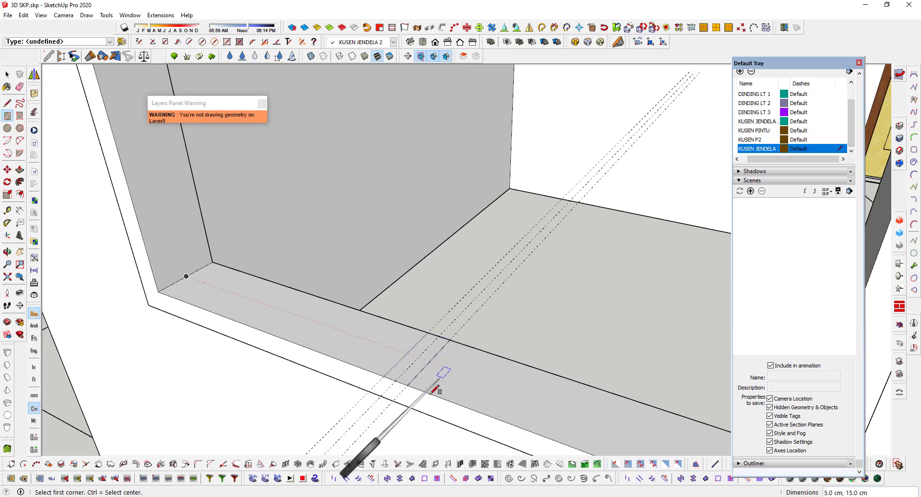
scroll(434, 383, "down", 2)
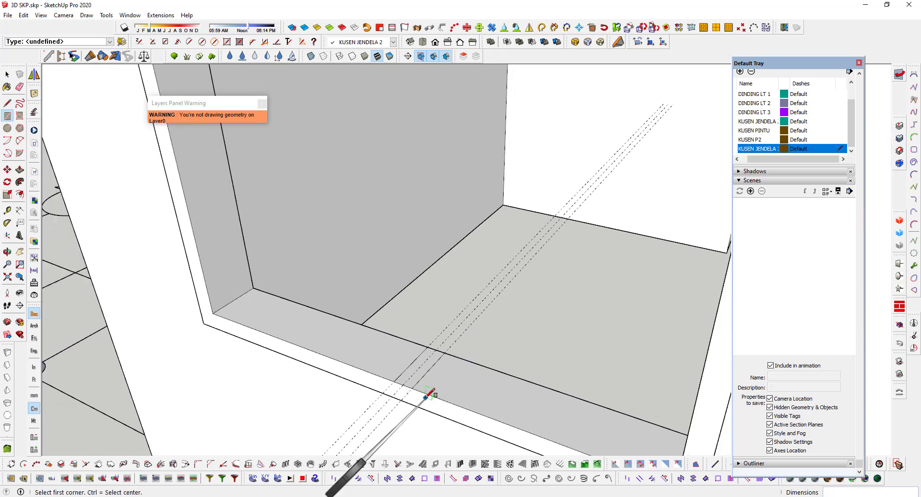
Step: Push/Pull the small rectangle up 125 cm to the frame's top member to form the central mullion
left_click(20, 170)
left_click(412, 375)
scroll(415, 351, "up", 2)
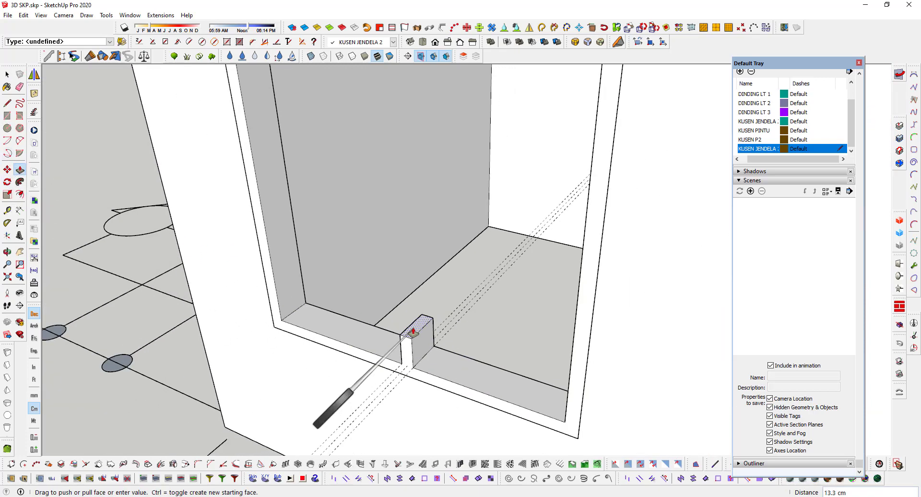
scroll(413, 331, "down", 3)
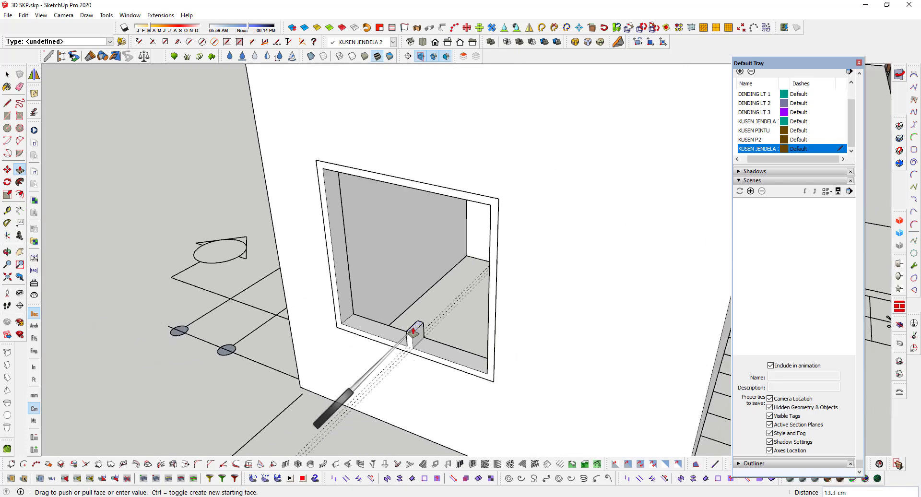
left_click(440, 211)
scroll(335, 179, "up", 6)
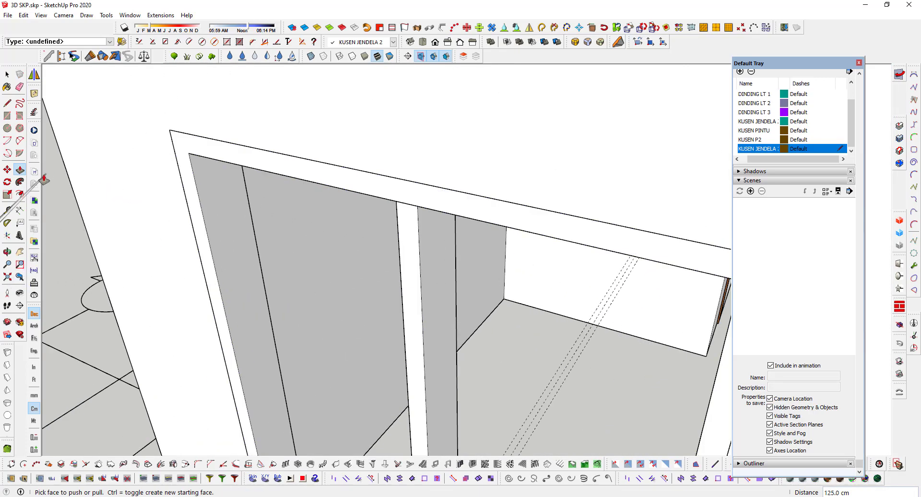
Step: Erase the seam edge where the central mullion's front meets the frame's top member
left_click(8, 103)
left_click(20, 89)
scroll(432, 220, "up", 4)
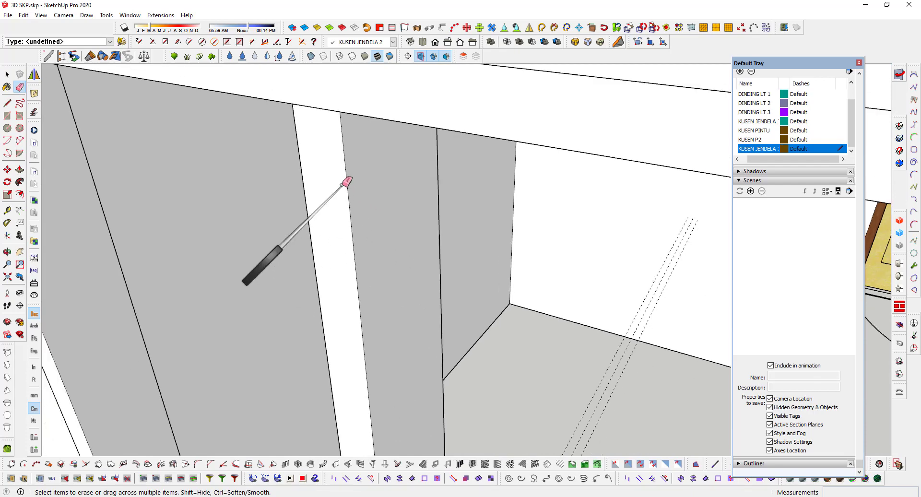
scroll(331, 115, "down", 1)
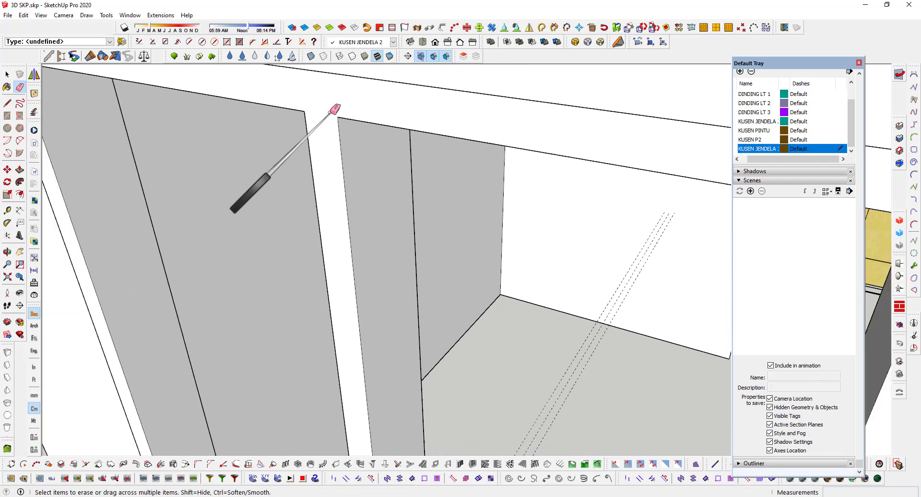
Step: Examine the mullion's joints with the frame in X-ray view, and restore the normal face display
left_click(311, 56)
scroll(322, 130, "down", 2)
middle_click_drag(349, 121, 446, 96)
scroll(355, 121, "up", 1)
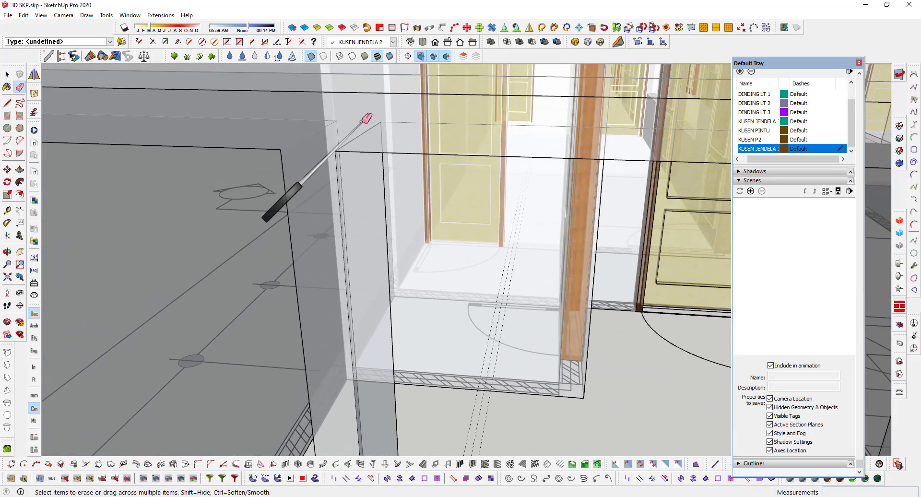
scroll(363, 124, "down", 3)
mouse_move(378, 198)
middle_mouse_down()
mouse_move(336, 384)
mouse_move(432, 379)
mouse_move(288, 303)
mouse_move(369, 261)
mouse_move(393, 273)
mouse_move(281, 269)
middle_mouse_up()
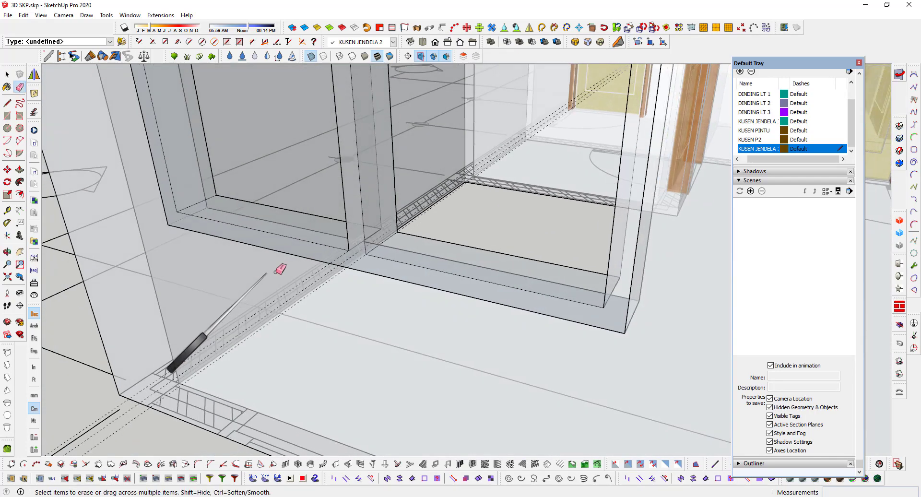
scroll(331, 271, "down", 4)
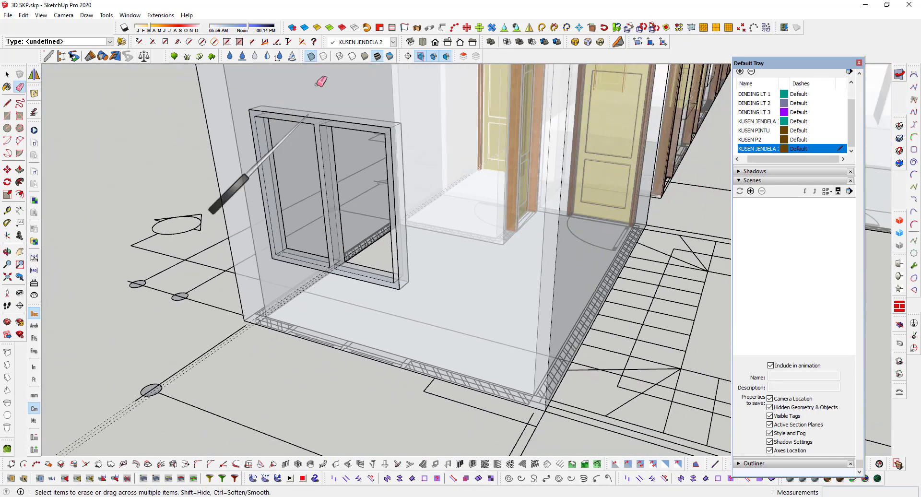
left_click(311, 56)
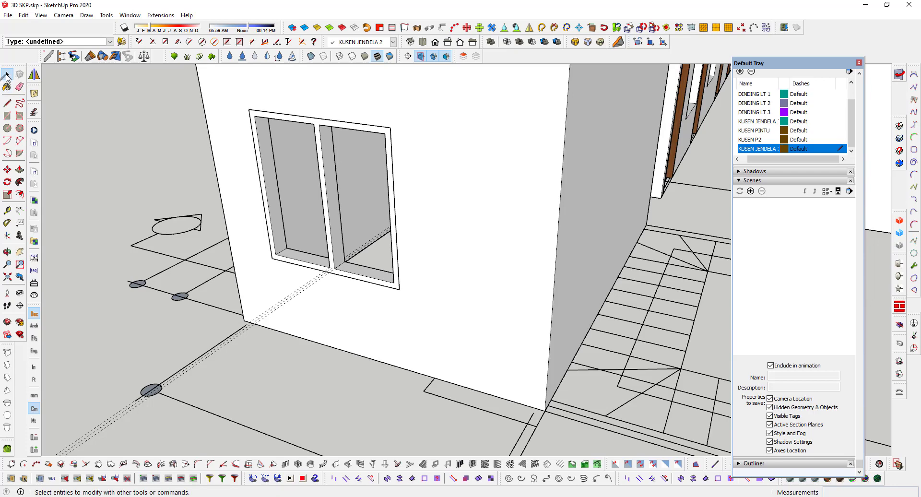
Step: Select the entire window frame with its mullion and make it a component named KUSEN JENDELA 2
left_click(7, 76)
left_click(267, 154)
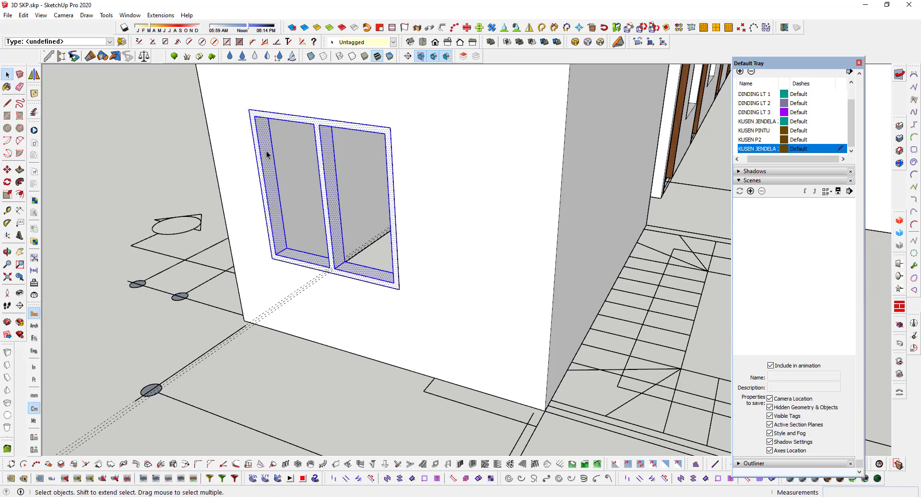
right_click(268, 154)
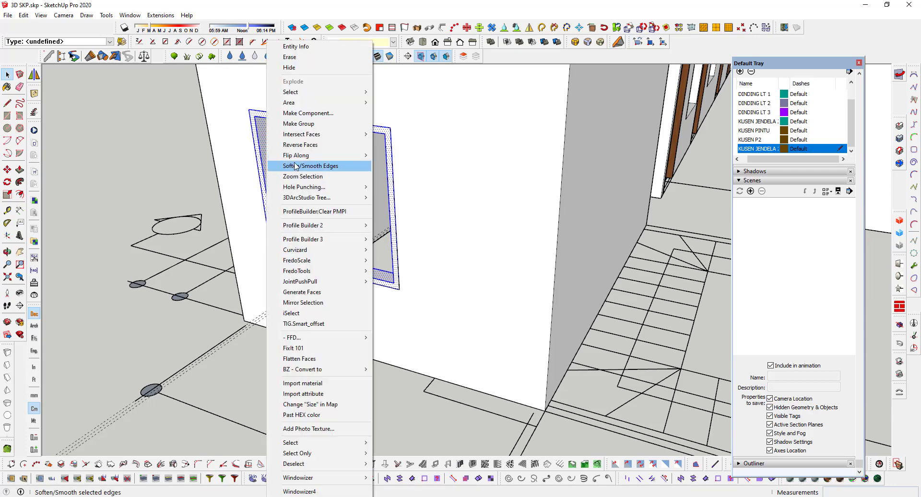
left_click(310, 115)
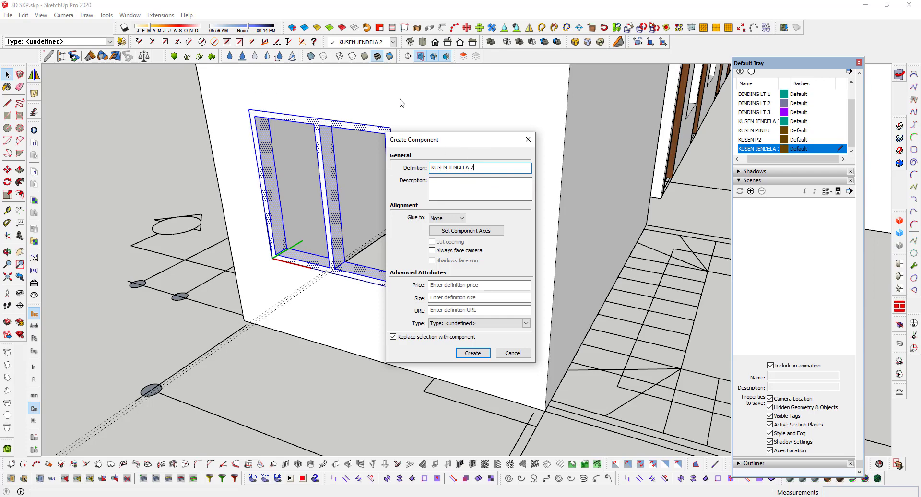
left_click(475, 353)
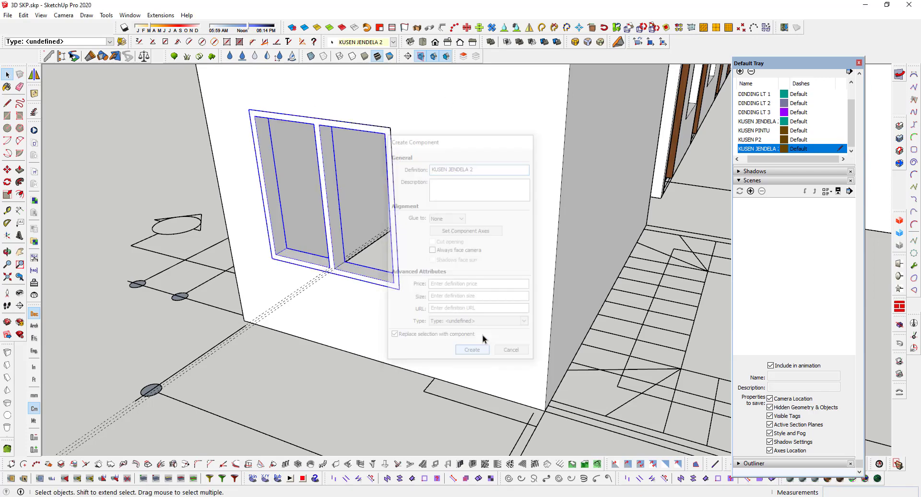
scroll(312, 310, "down", 2)
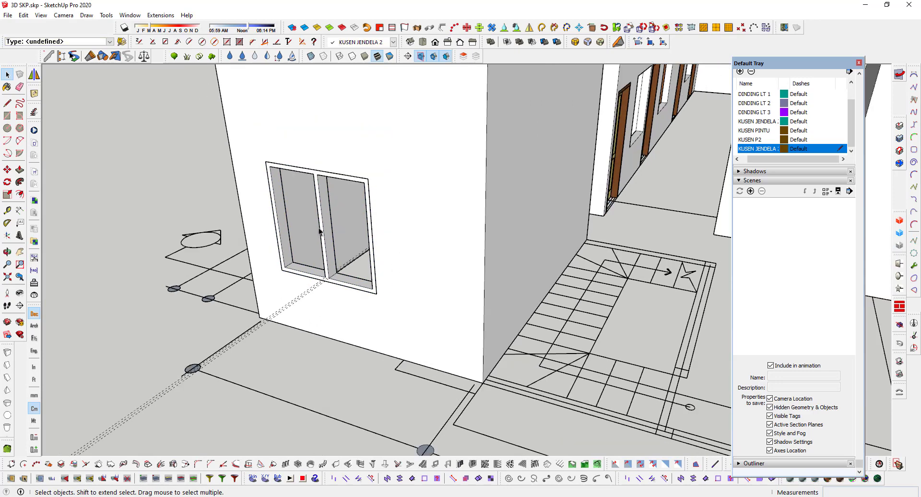
scroll(298, 252, "up", 3)
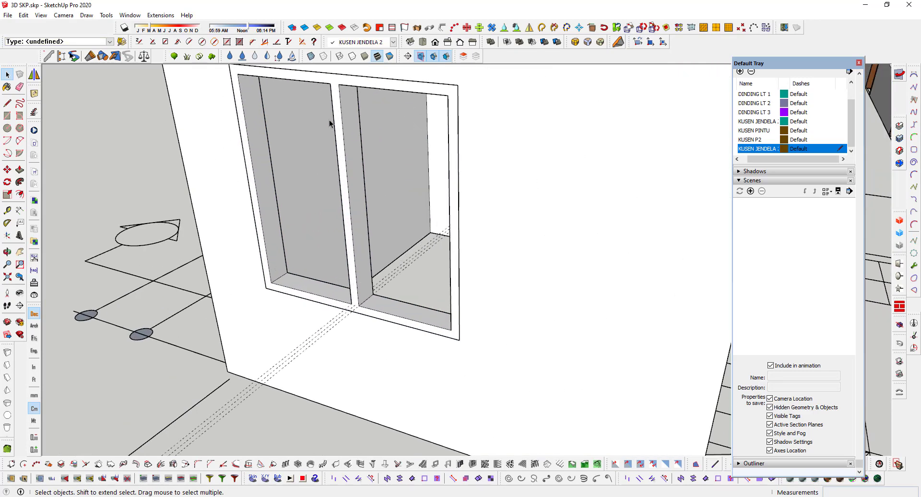
Step: Draw a 59.5 by 125 cm rectangle filling the frame's left window bay from corner to corner
left_click(8, 116)
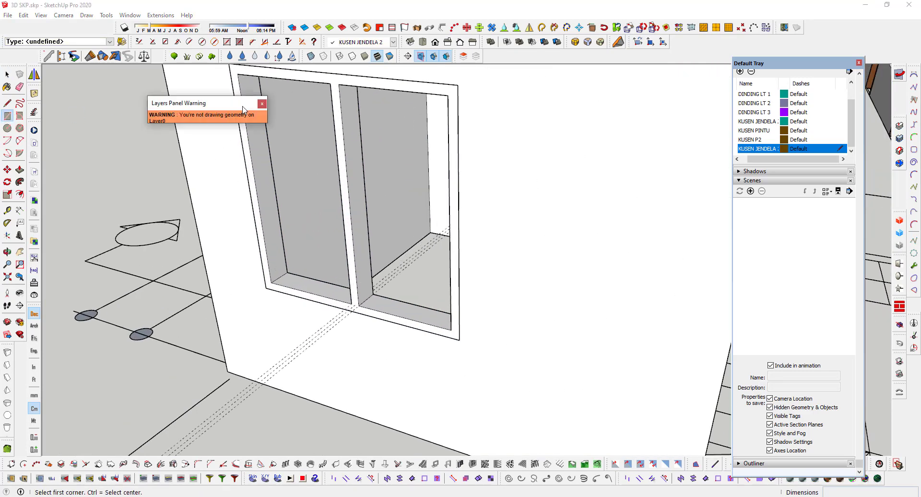
left_click(238, 73)
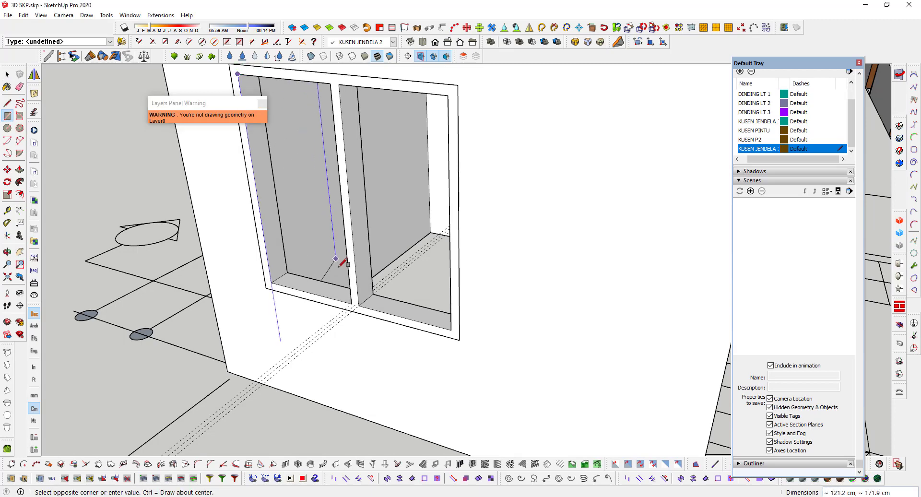
left_click(352, 303)
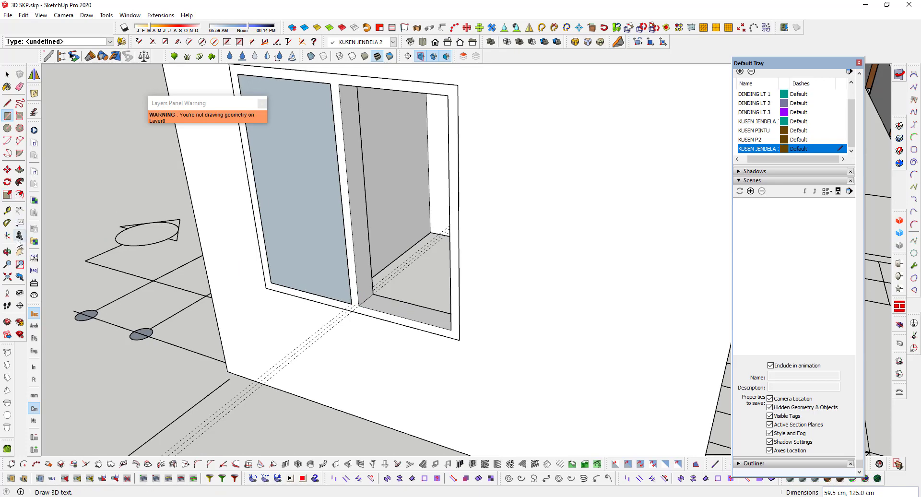
left_click(20, 195)
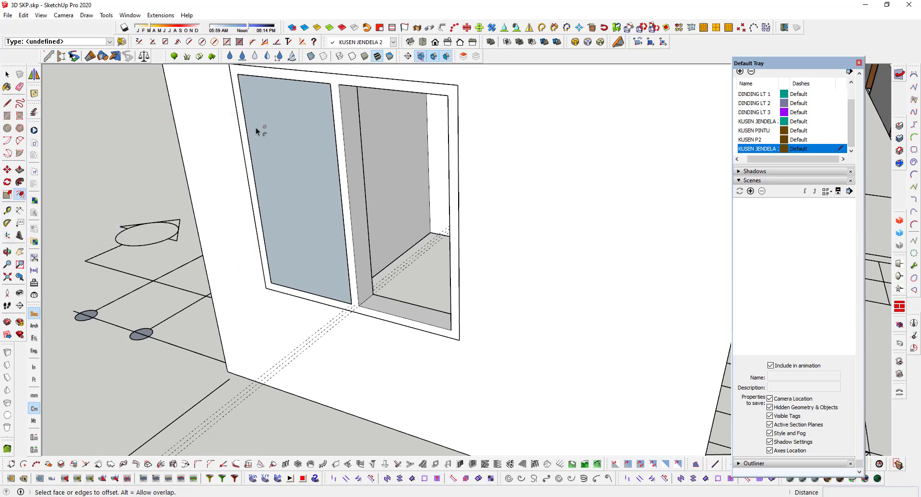
left_click(295, 87)
scroll(326, 134, "down", 5)
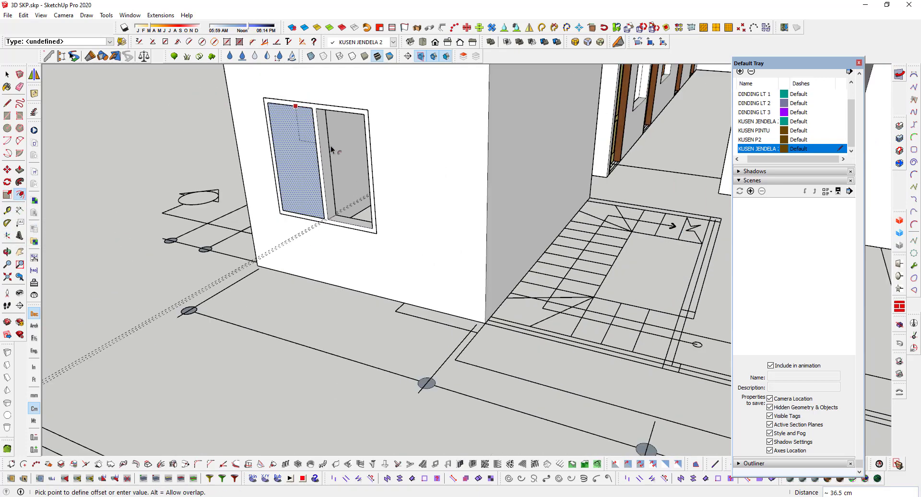
middle_click_drag(502, 142, 641, 152)
scroll(415, 202, "down", 8)
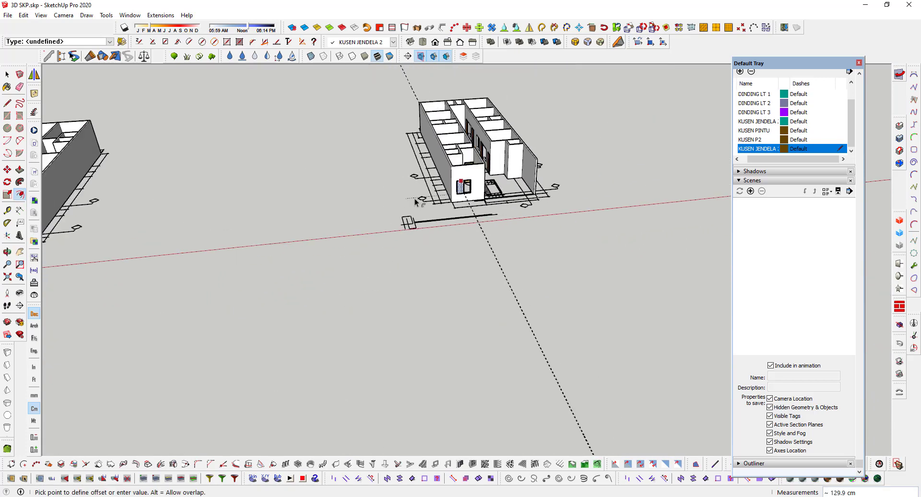
key("space")
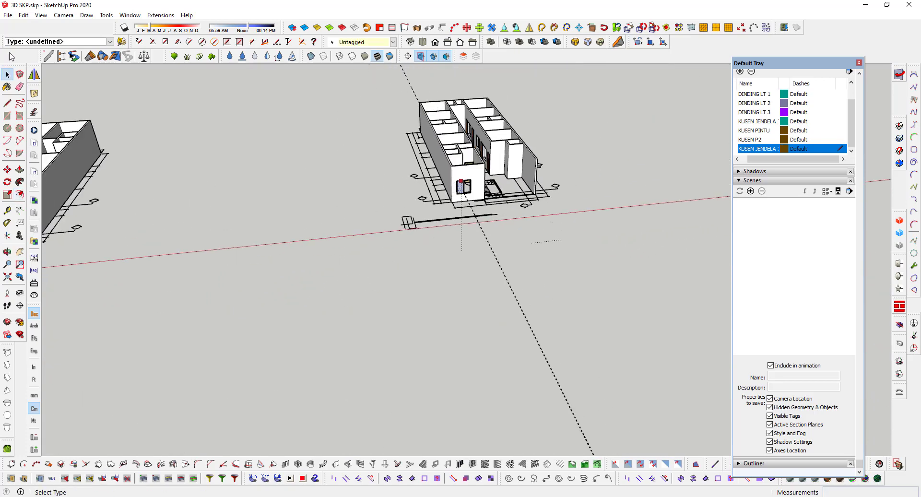
Step: Measure the sash member's width on the existing TYPE JENDELA J1A window beside the yellow door inside the house
scroll(483, 196, "up", 5)
scroll(292, 223, "down", 3)
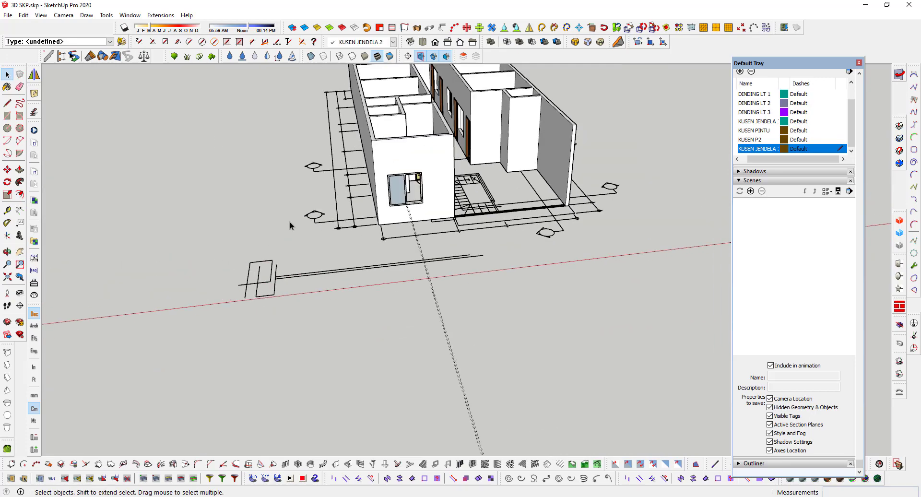
middle_click_drag(576, 189, 512, 210, "shift")
scroll(512, 210, "up", 2)
scroll(512, 209, "down", 4)
middle_click_drag(249, 269, 261, 175)
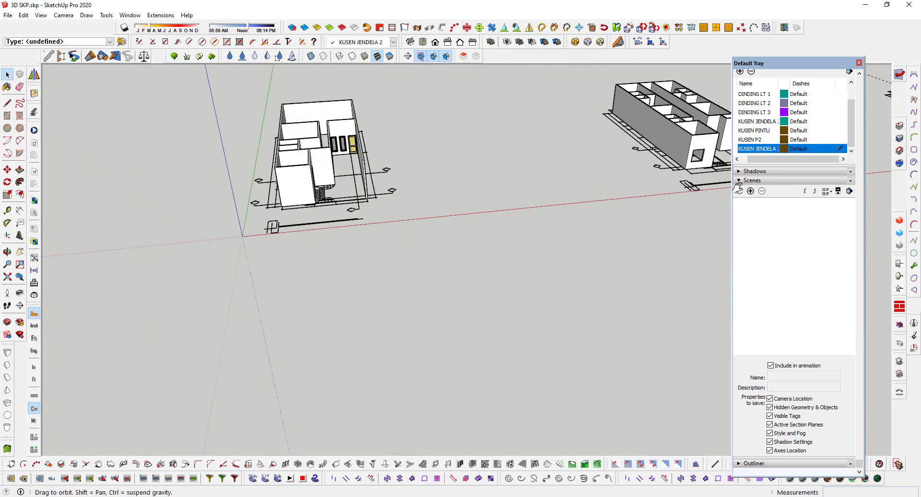
scroll(261, 175, "up", 3)
scroll(399, 145, "up", 3)
scroll(403, 96, "up", 6)
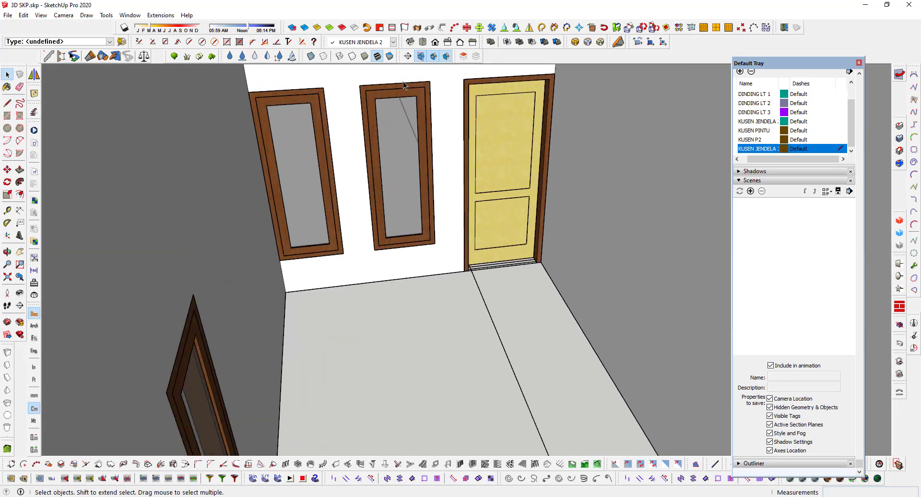
scroll(402, 101, "up", 2)
key("t")
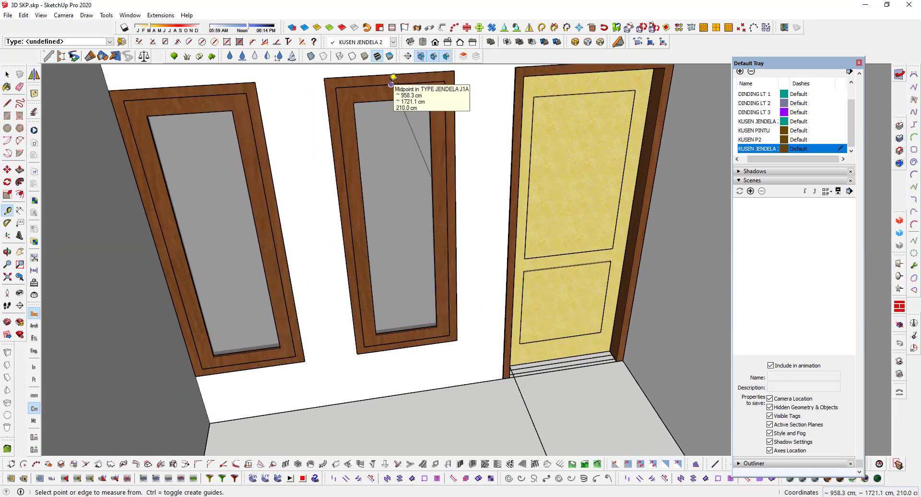
left_click(391, 84)
key("space")
scroll(363, 126, "down", 10)
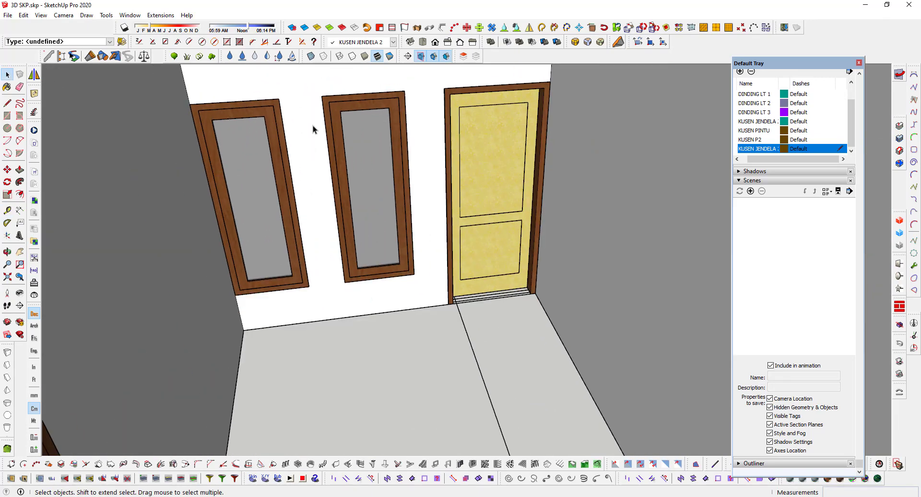
Step: Offset the left bay's panel outline inward and delete the inner face, leaving a 43.5 by 109 cm sash opening
middle_click_drag(446, 143, 57, 211)
scroll(485, 146, "up", 8)
scroll(484, 146, "down", 5)
middle_click_drag(561, 175, 159, 182, "shift")
scroll(255, 183, "up", 10)
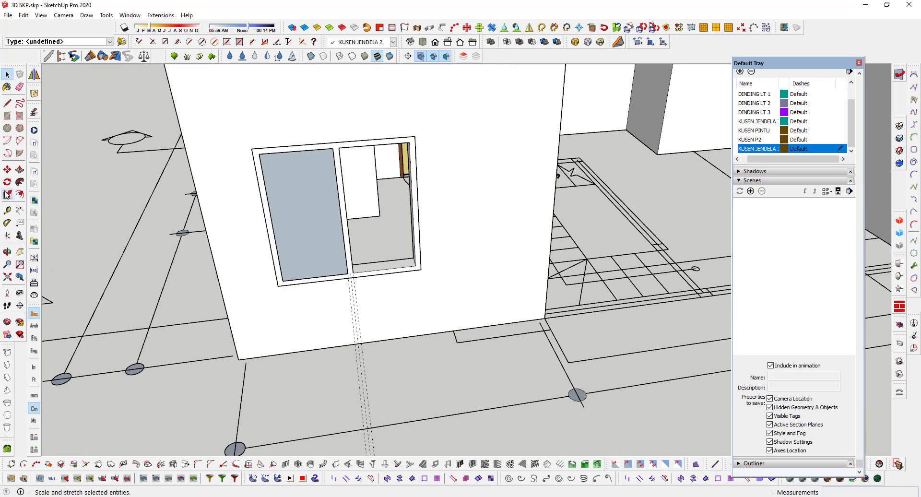
left_click(21, 194)
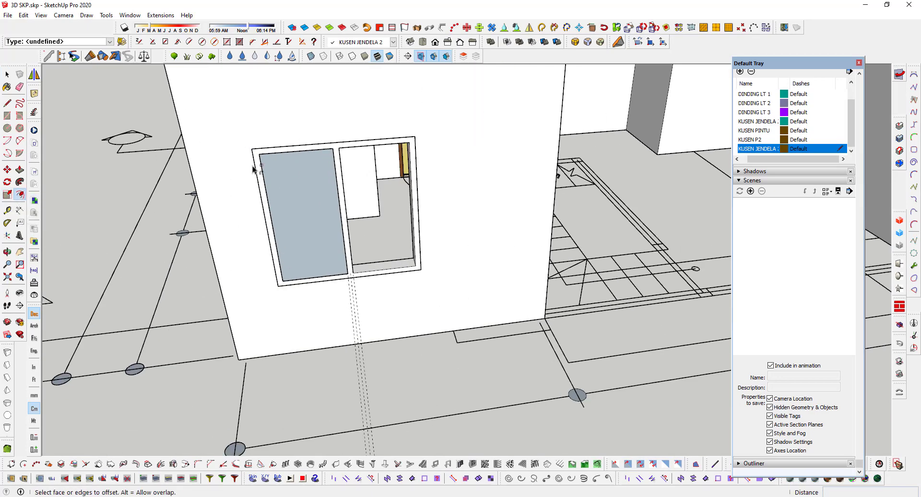
left_click(284, 152)
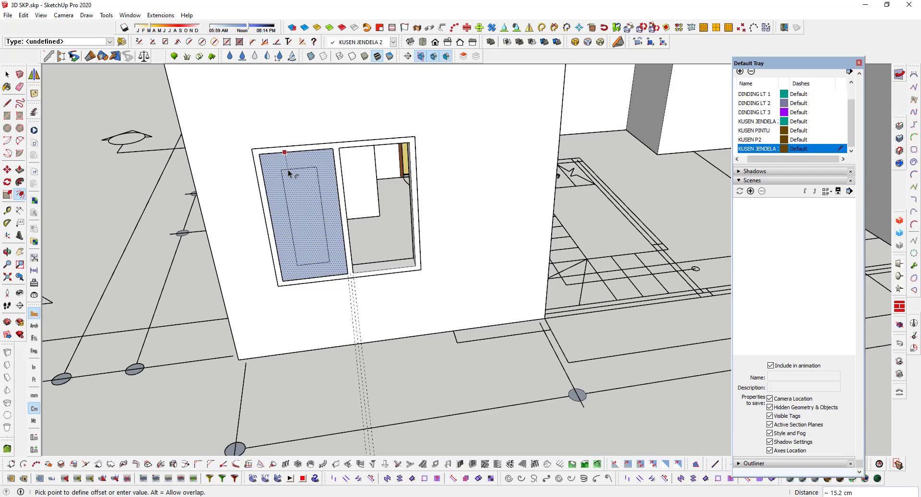
key("Return")
key("space")
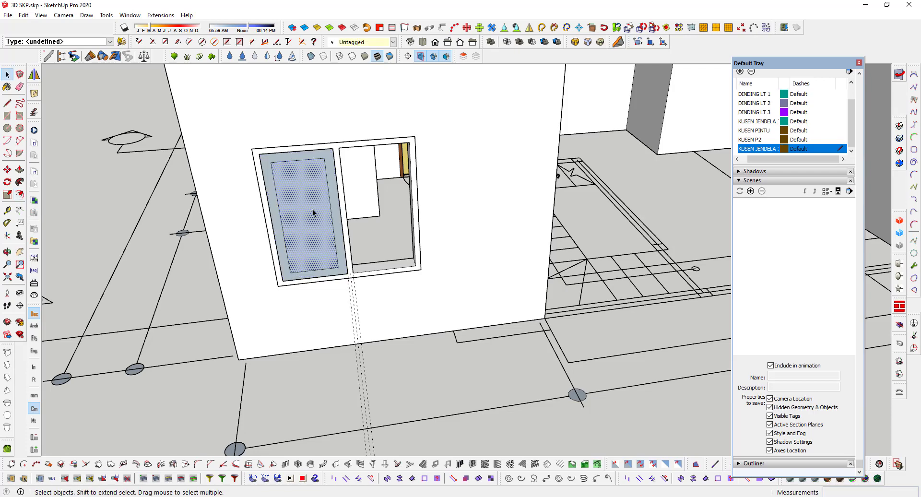
key("Delete")
Step: Push/Pull the sash frame's face 3 cm to give the left sash its thickness
middle_click_drag(313, 209, 230, 364)
scroll(266, 331, "up", 3)
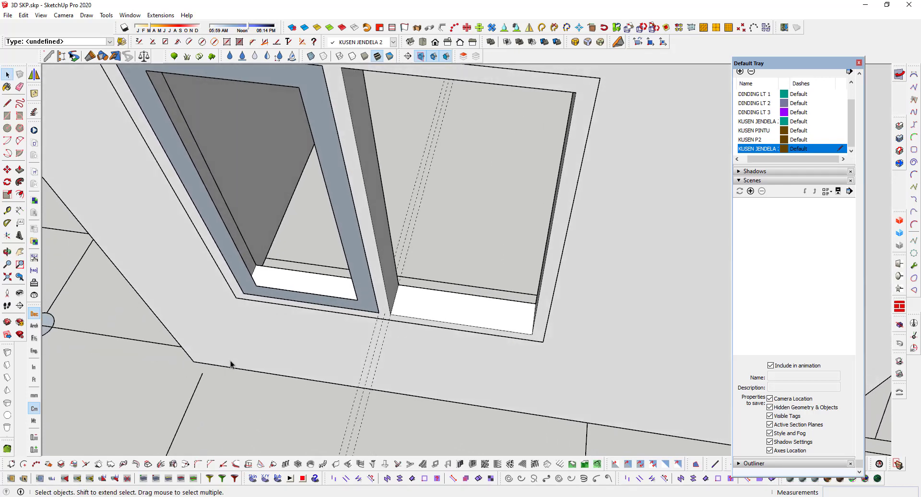
key("p")
scroll(282, 306, "up", 2)
left_click(302, 294)
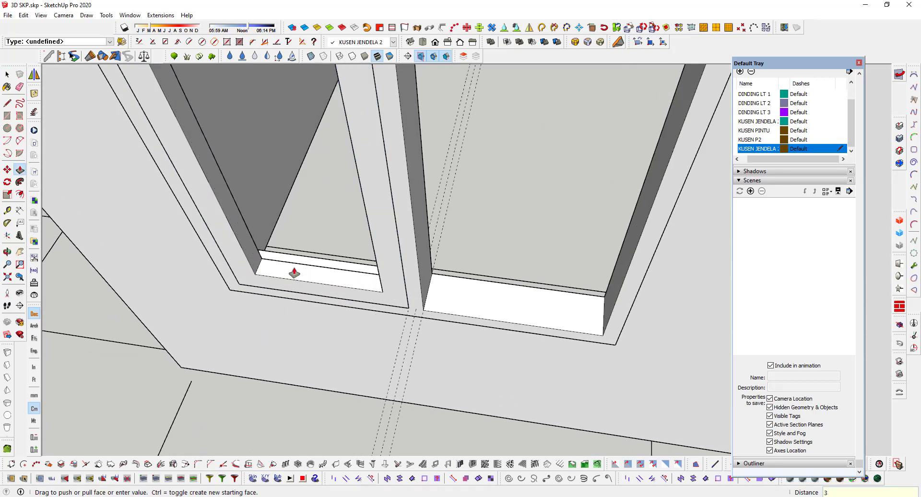
key("Return")
scroll(327, 269, "down", 5)
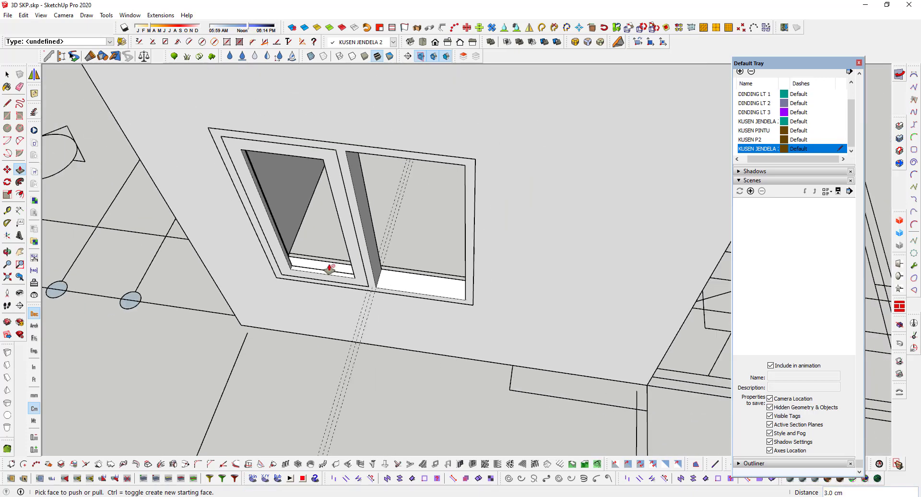
Step: Select the whole left sash frame and make it a component named DAUN JENDELA 2
key("space")
scroll(277, 203, "up", 1)
double_click(280, 200)
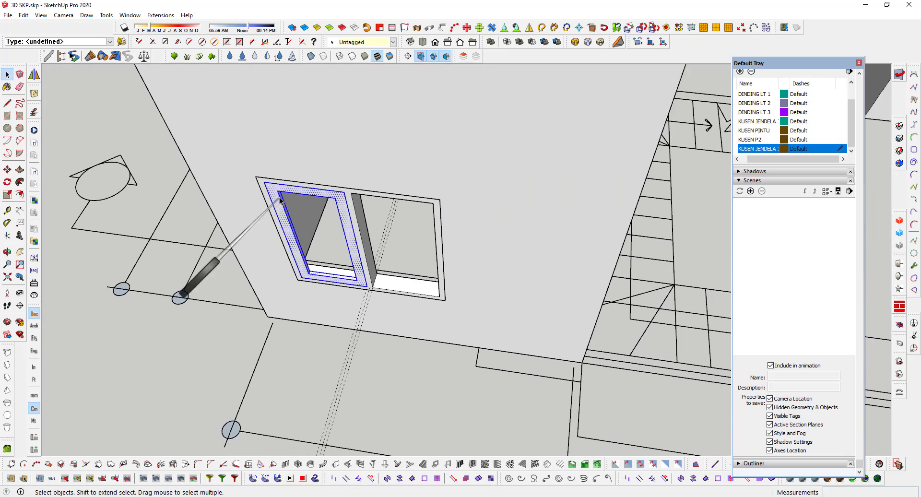
right_click(280, 200)
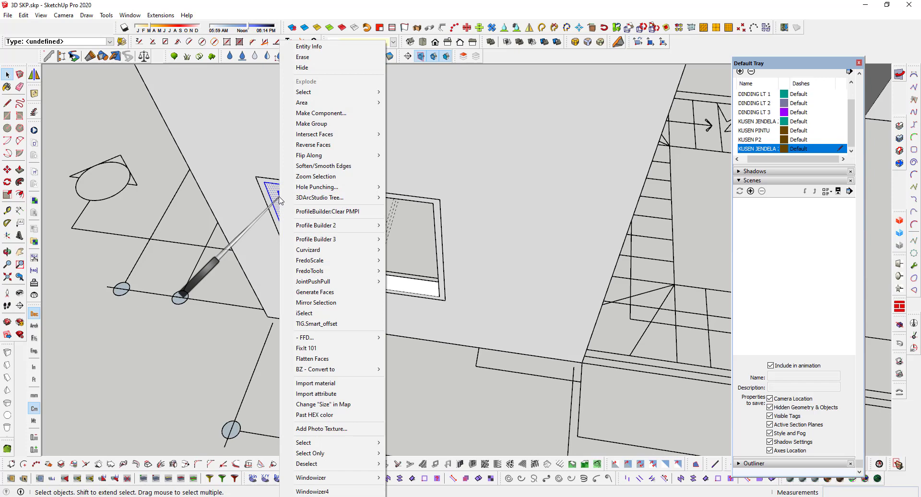
left_click(307, 119)
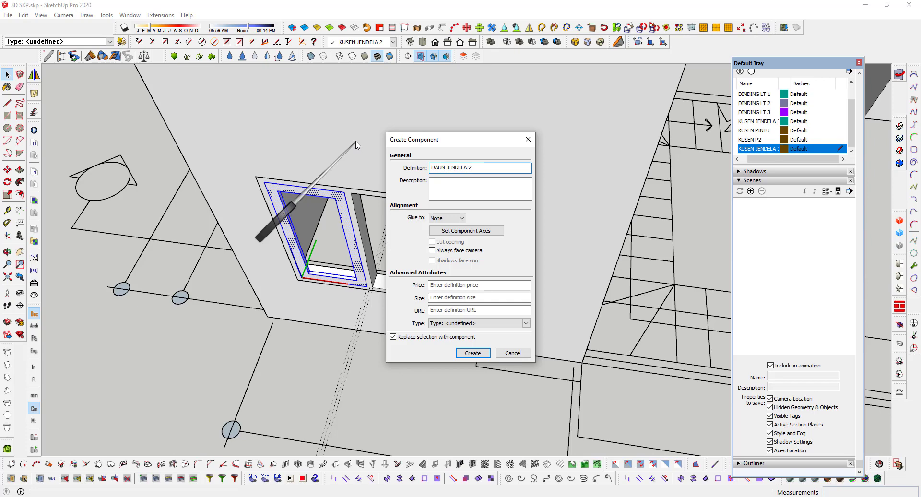
left_click(474, 354)
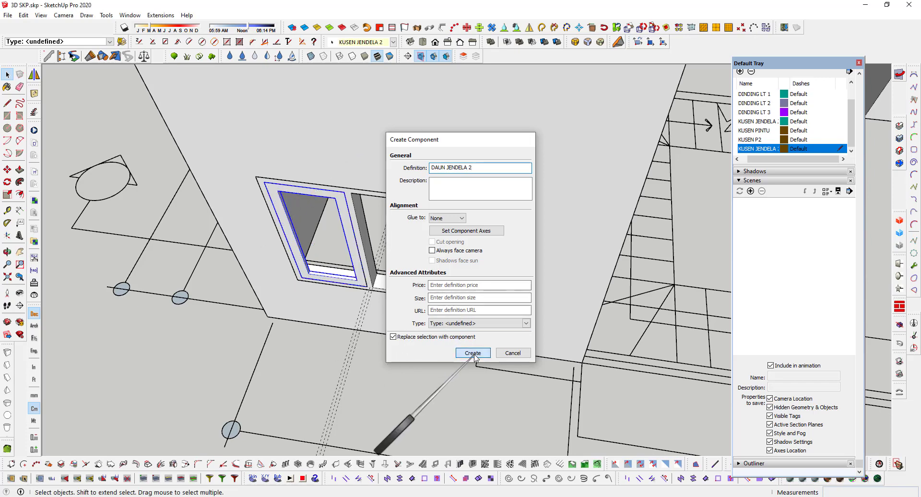
Step: Draw a 43.5 by 109 cm rectangle across the left sash's opening for the glass pane
left_click(7, 116)
scroll(345, 293, "up", 6)
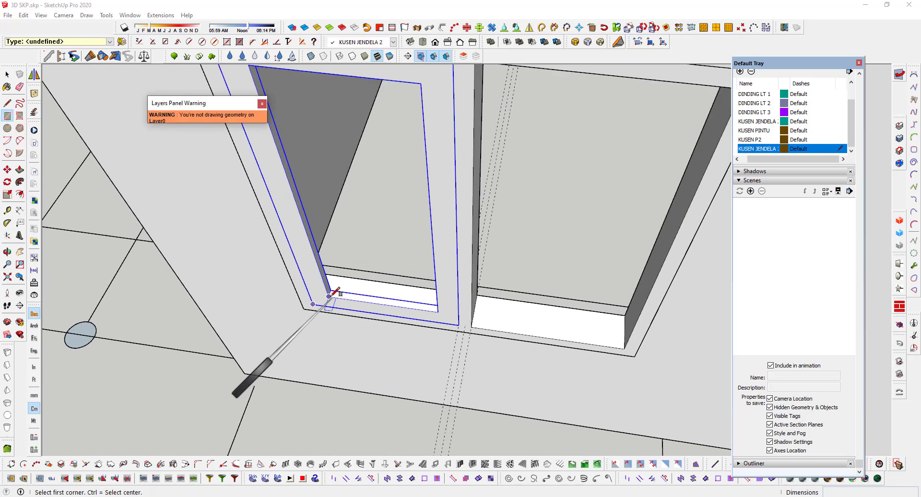
left_click(329, 296)
scroll(385, 209, "down", 3)
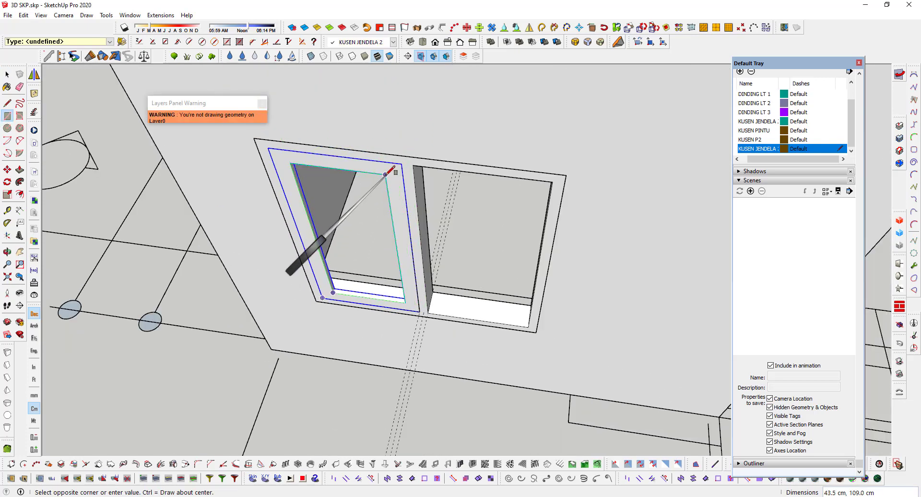
left_click(385, 174)
Step: Push/Pull the glass rectangle in the left sash 0.5 cm inward to form the pane
scroll(366, 276, "up", 4)
key("space")
key("p")
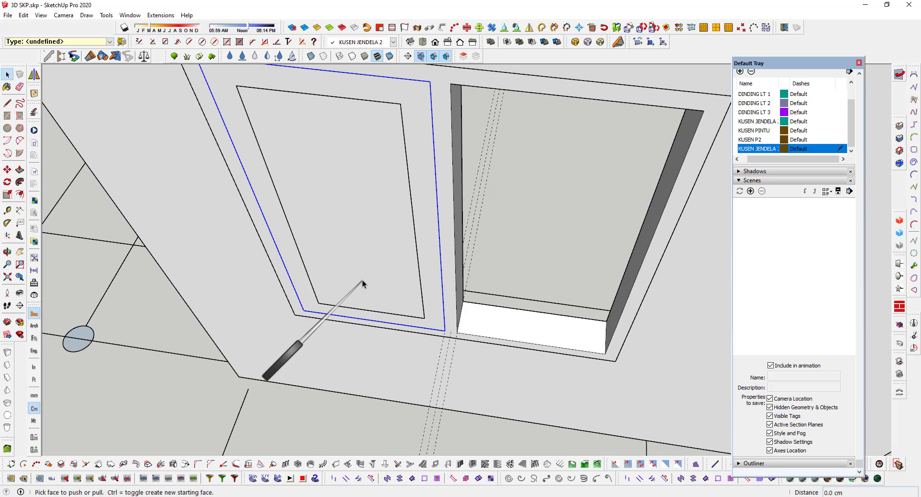
left_click(372, 270)
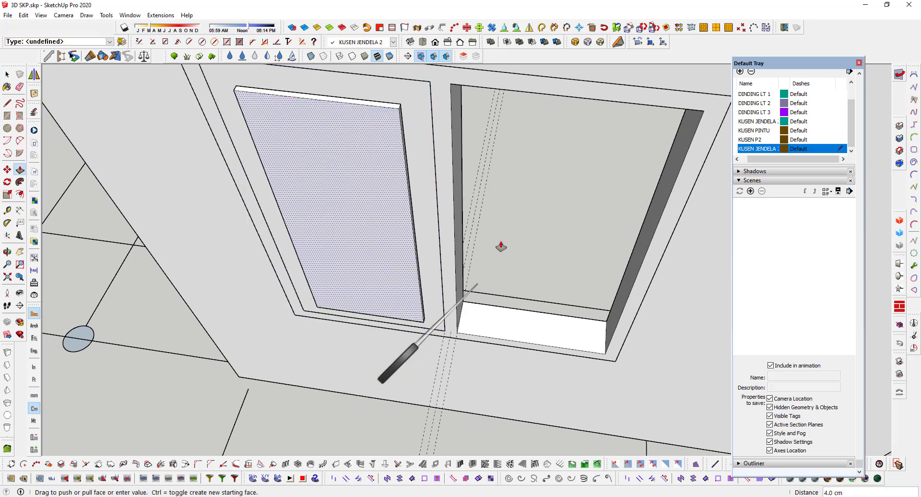
scroll(516, 199, "down", 5)
scroll(435, 271, "down", 1)
middle_click_drag(437, 272, 274, 251)
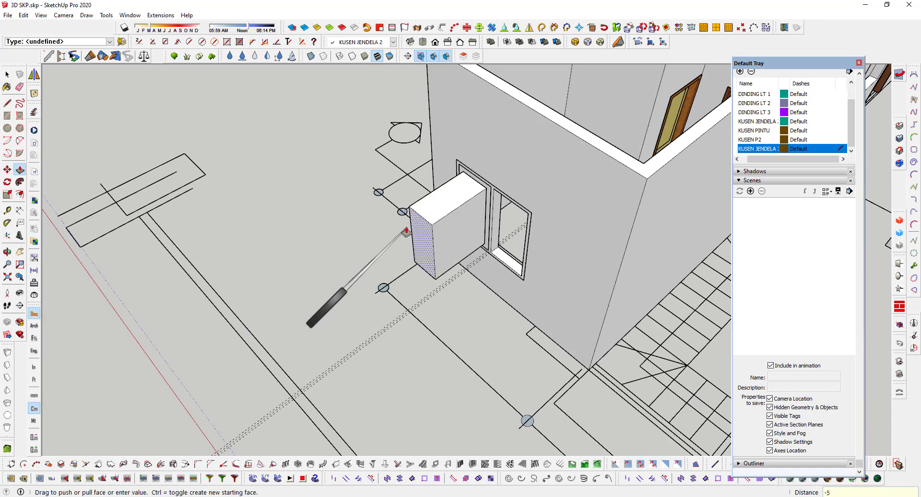
key("Return")
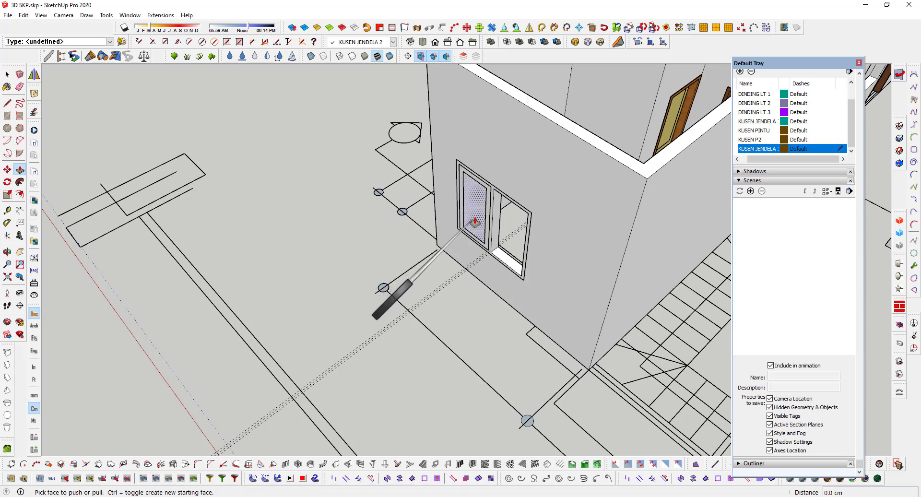
left_click(476, 222)
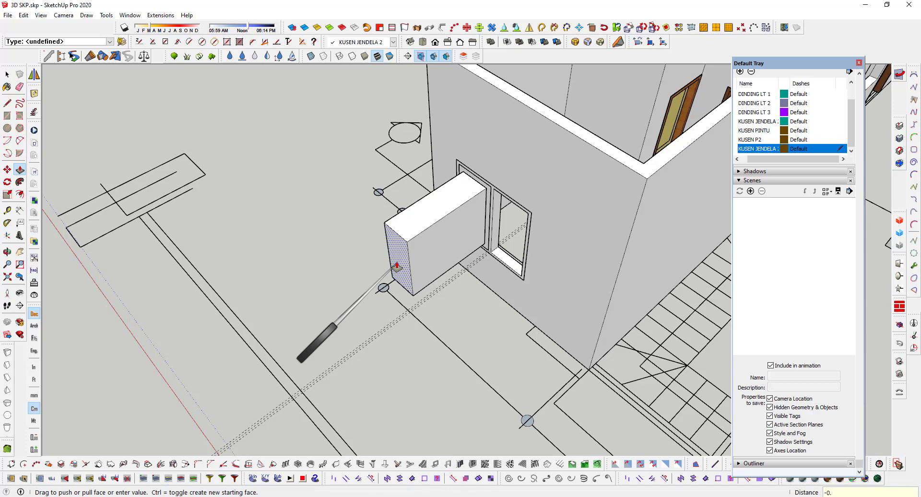
key("ctrl+z")
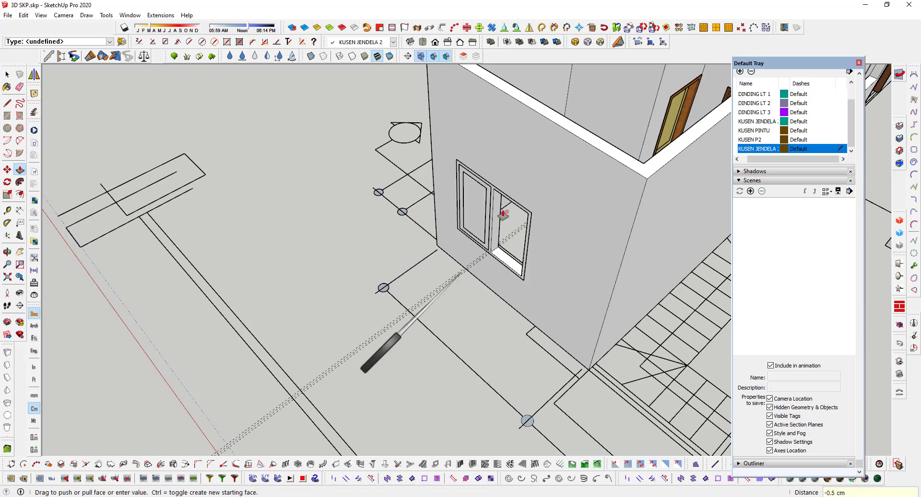
Step: Select the glass pane and make it a component named KACA JENDELA GANDA
scroll(482, 232, "up", 4)
key("space")
left_click(464, 199)
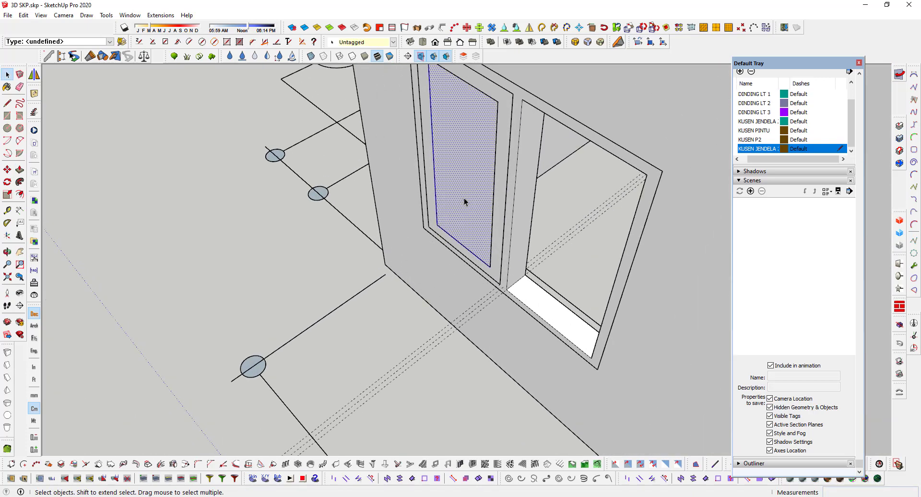
right_click(465, 198)
left_click(510, 114)
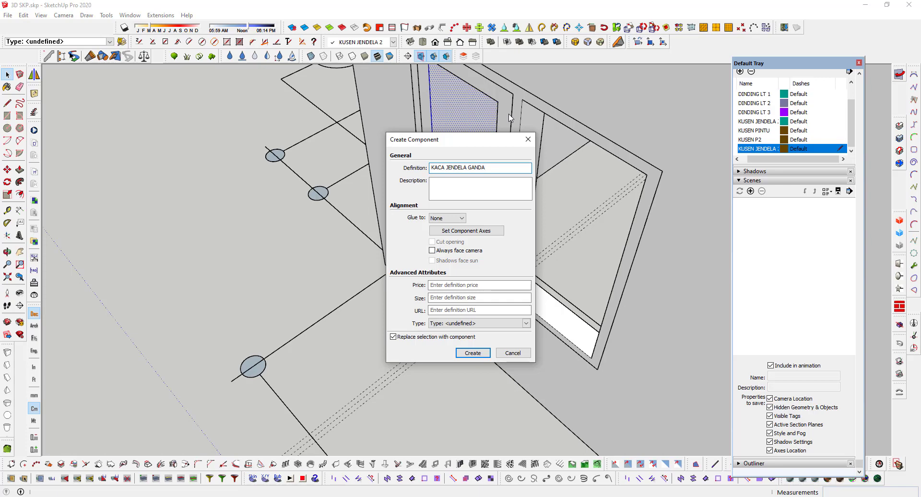
left_click(474, 354)
Step: Move the KACA JENDELA GANDA glass pane 1 cm inward from the front face of the left sash
scroll(436, 201, "up", 3)
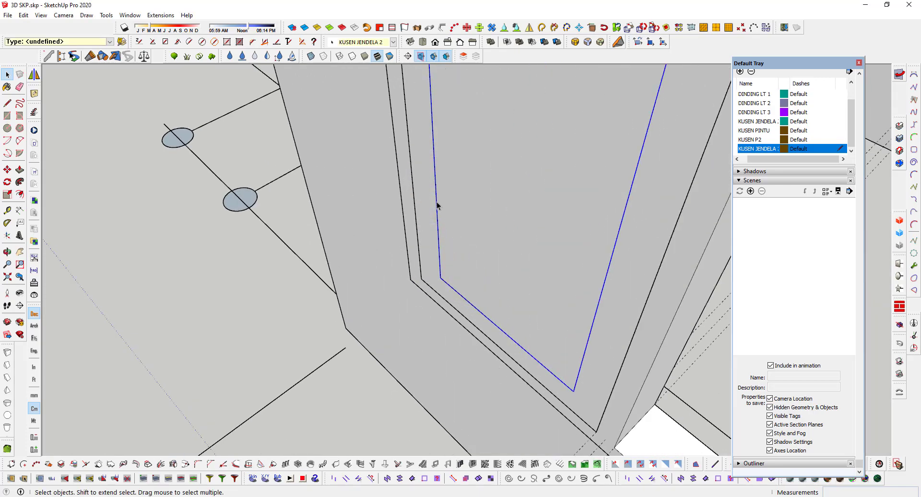
key("m")
scroll(443, 230, "up", 2)
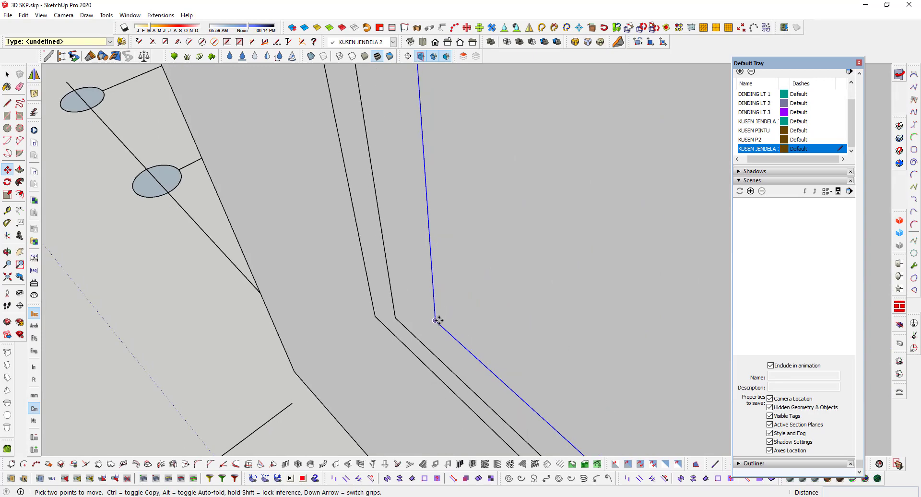
left_click(439, 320)
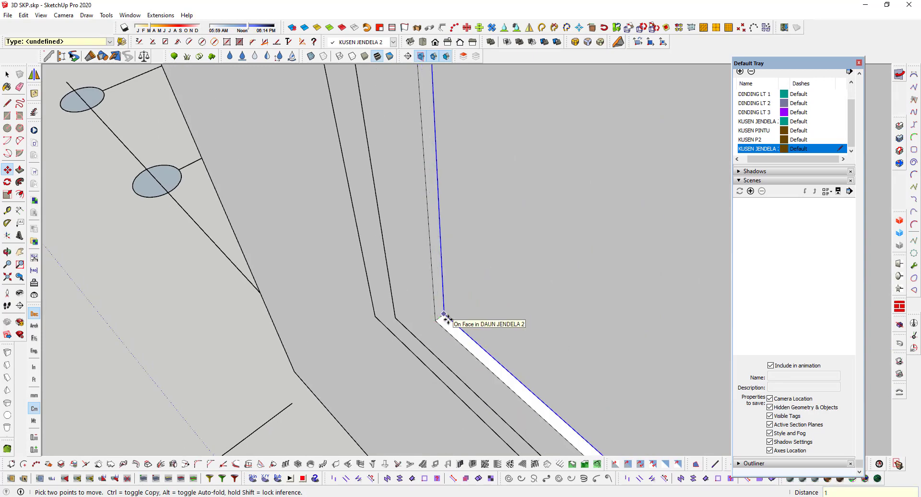
key("Return")
scroll(446, 240, "down", 10)
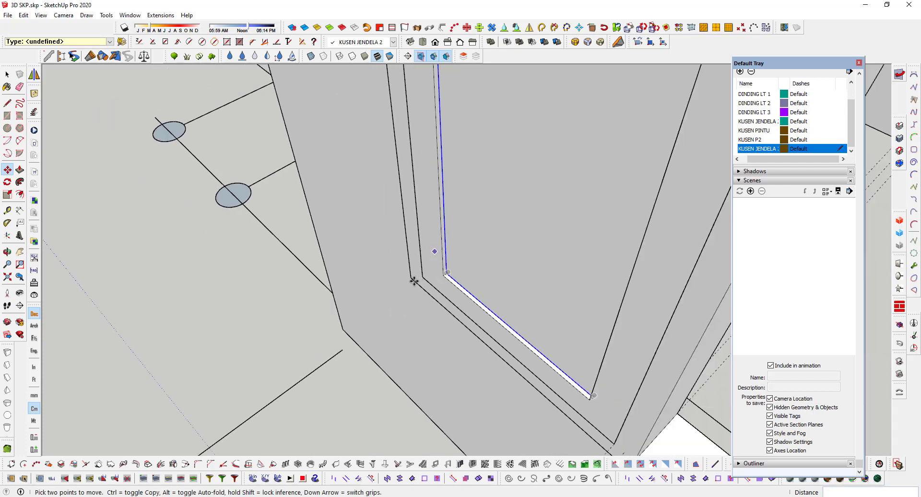
key("space")
scroll(463, 304, "up", 8)
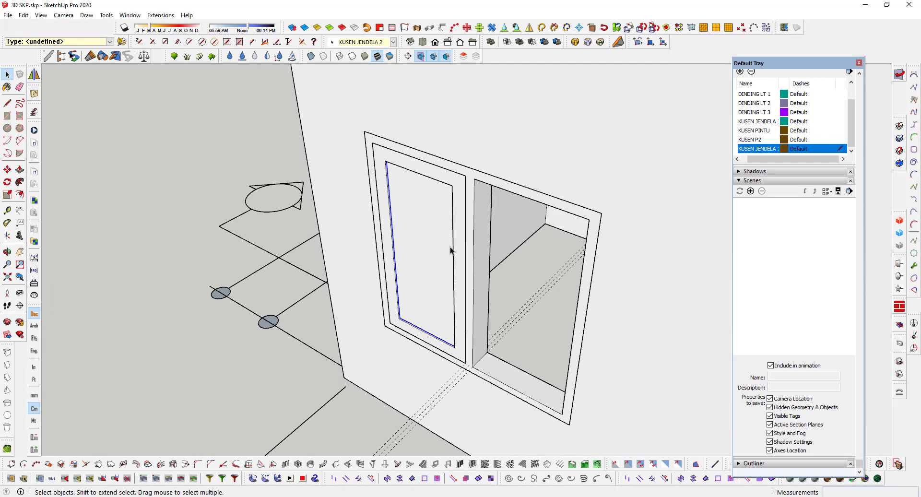
Step: Open the glass pane for editing and paint it with Translucent Glass Gray from the Glass and Mirrors materials
double_click(424, 236)
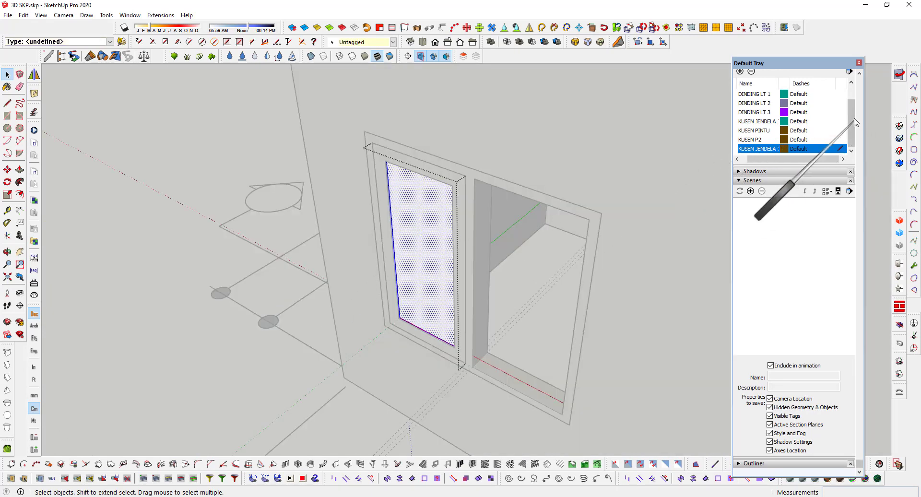
scroll(855, 92, "up", 2)
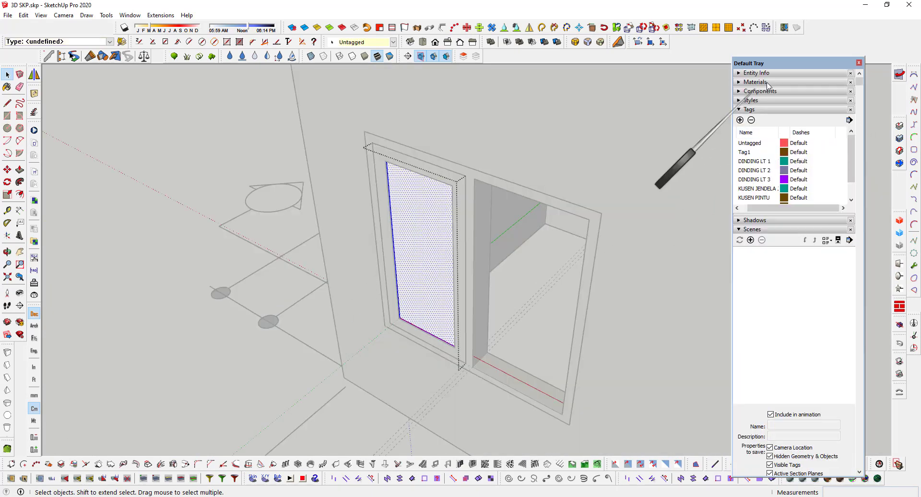
left_click(756, 82)
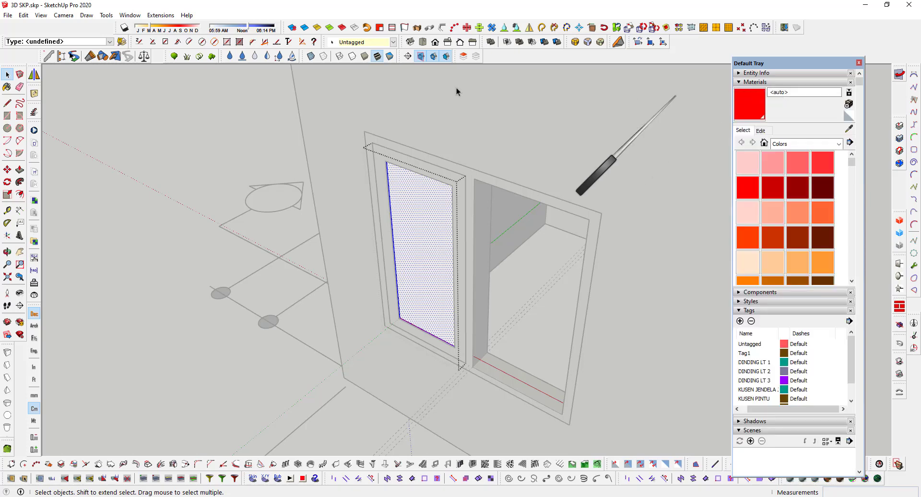
left_click(130, 15)
mouse_move(168, 28)
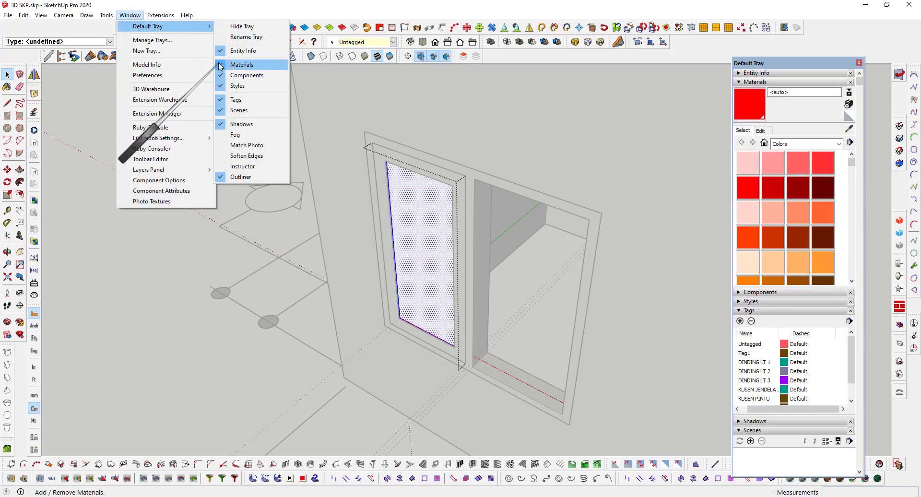
left_click(839, 143)
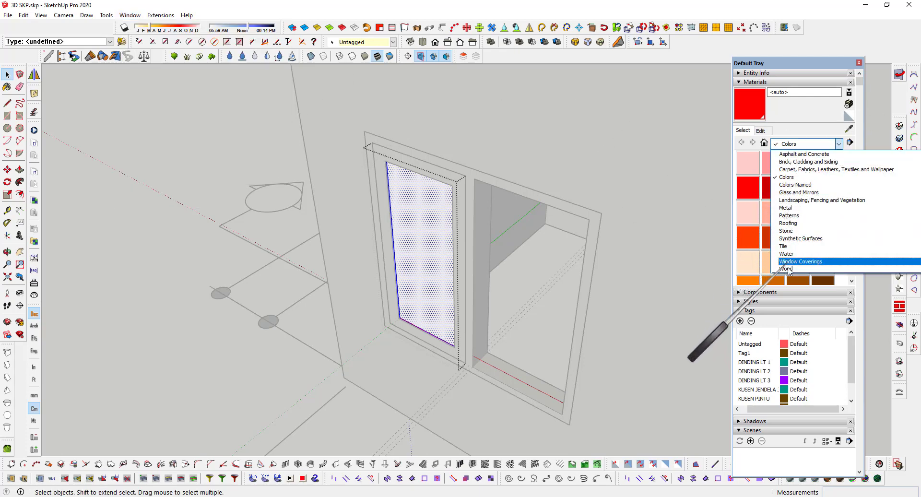
scroll(812, 214, "up", 1)
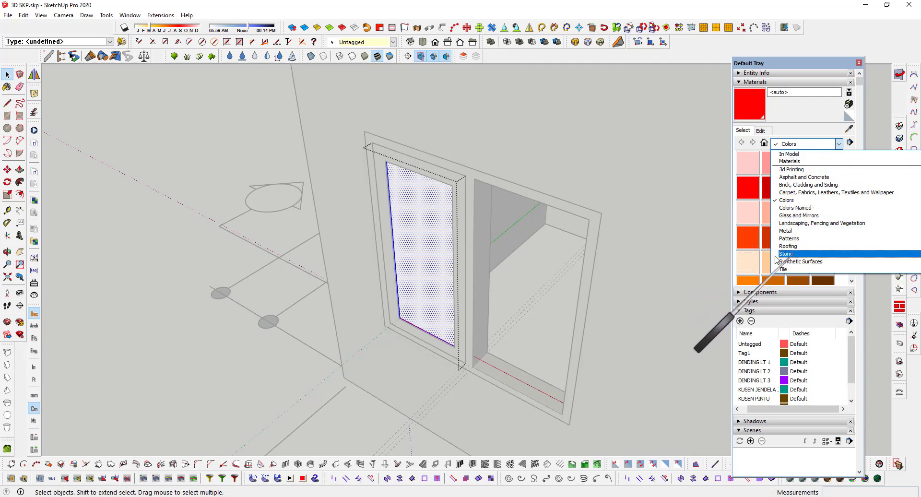
left_click(806, 216)
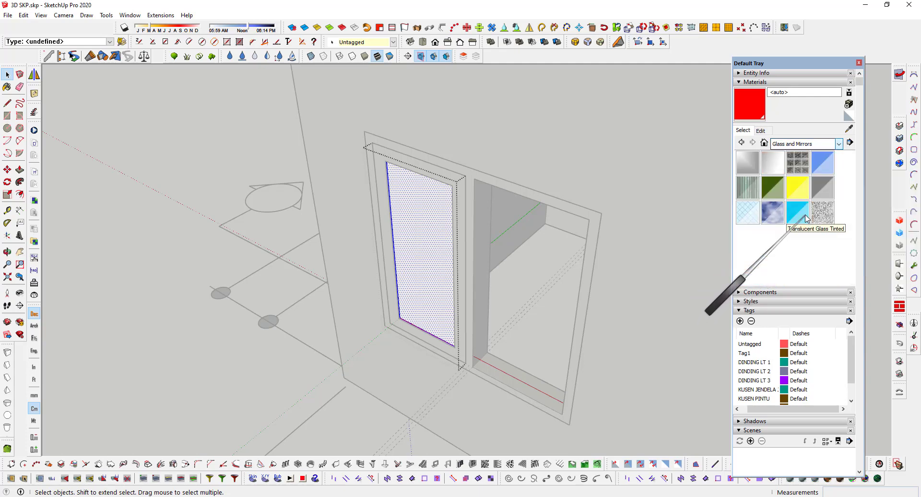
left_click(822, 188)
left_click(423, 230)
key("space")
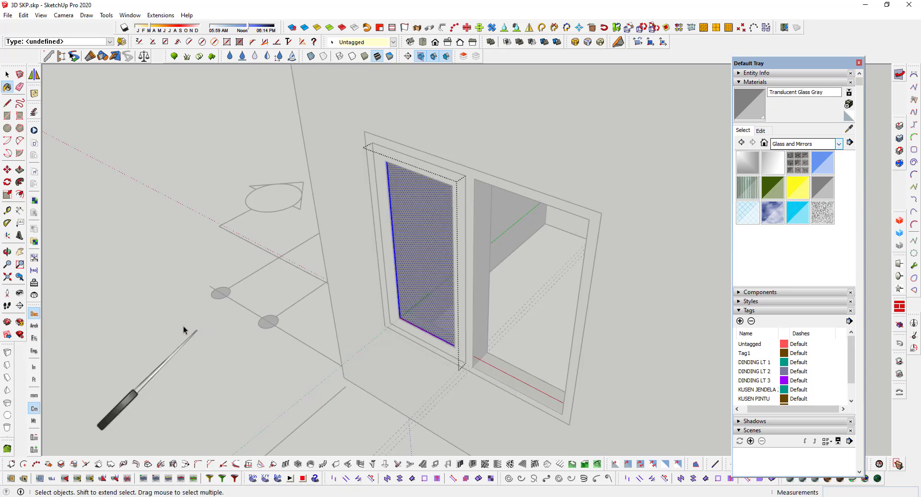
Step: Open the left sash frame for editing and paint it with Wood Bamboo from the Wood materials
left_click(168, 327)
scroll(392, 163, "up", 2)
double_click(416, 146)
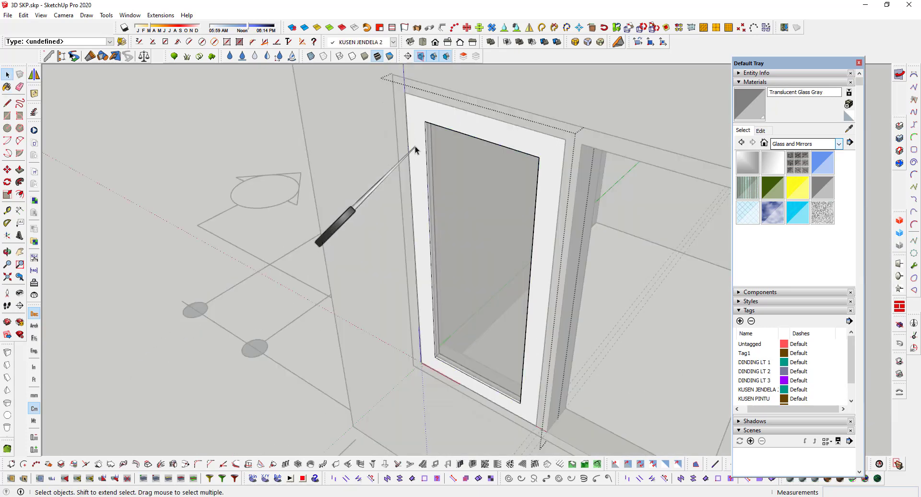
left_click(415, 146)
left_click(830, 146)
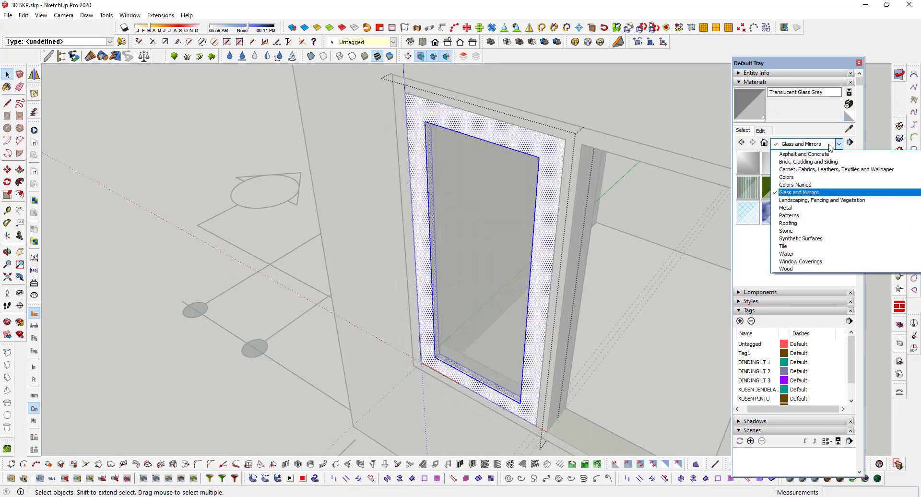
left_click(802, 270)
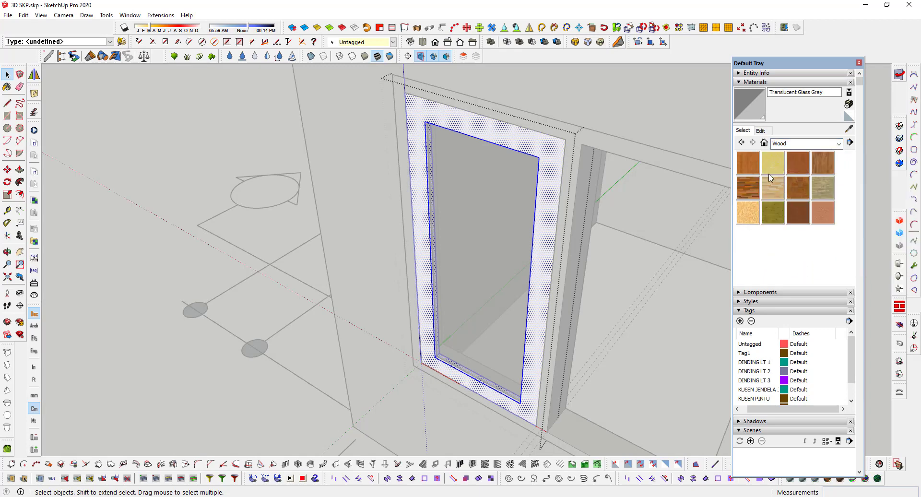
left_click(745, 162)
left_click(548, 151)
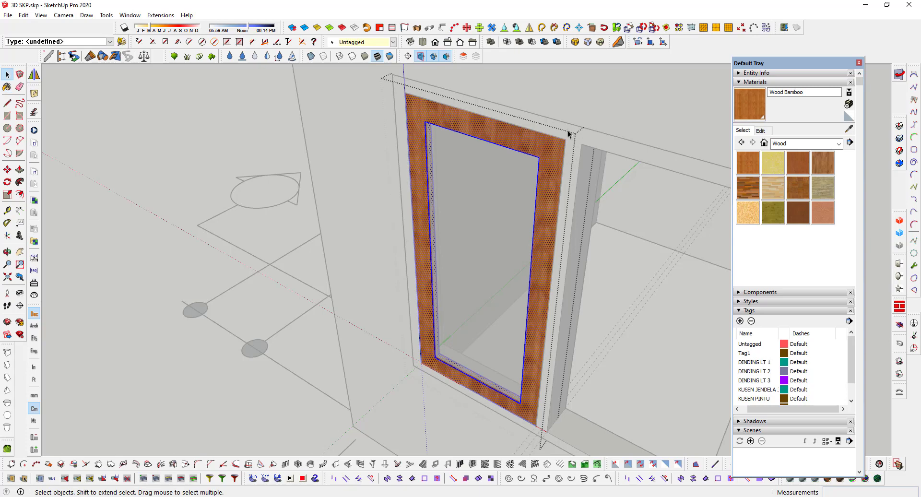
Step: Paint the fixed window frame around both bays with the same Wood Bamboo material
left_click(568, 135)
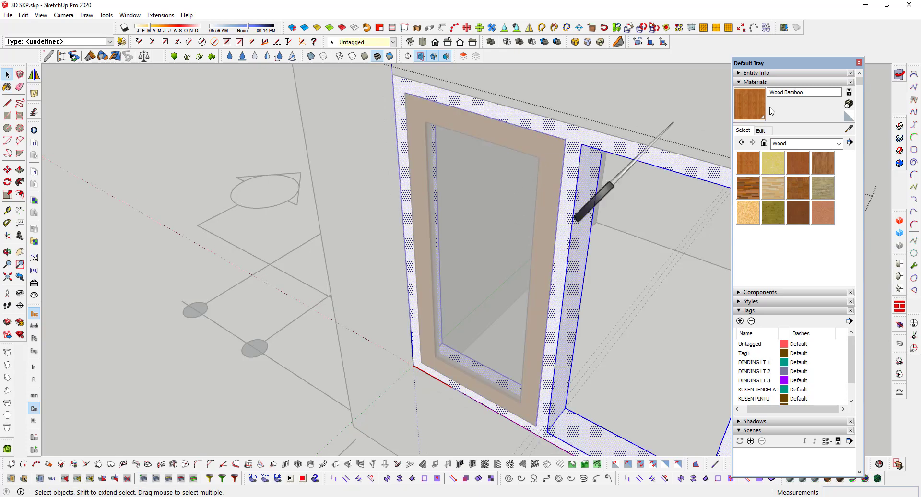
left_click(578, 143)
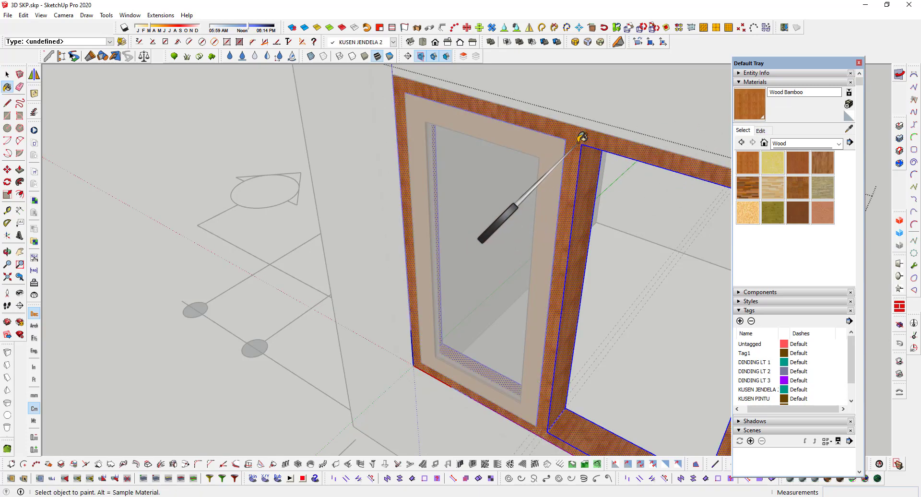
scroll(579, 143, "down", 2)
key("space")
left_click(234, 265)
scroll(387, 196, "down", 3)
scroll(406, 209, "up", 1)
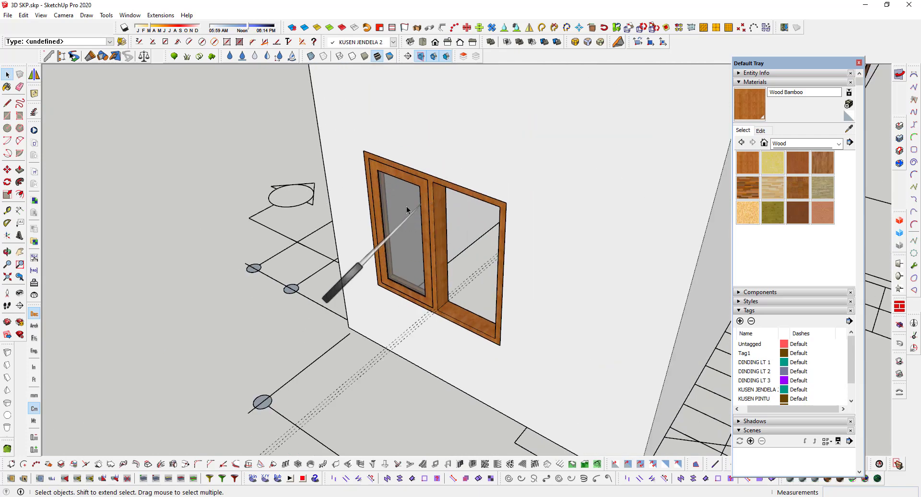
Step: Copy the left sash together with its glass pane 64.5 cm across into the window's empty right bay
scroll(397, 214, "up", 4)
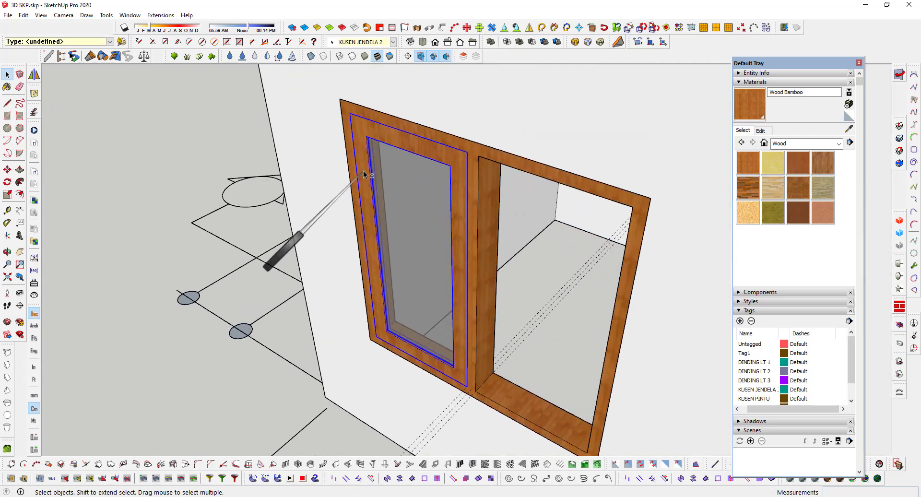
key("m")
scroll(344, 105, "up", 1)
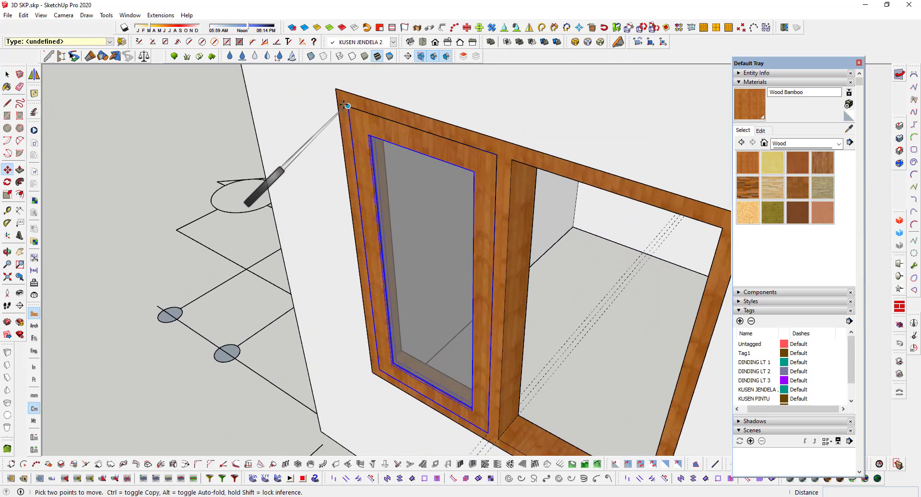
left_click(344, 104)
key("ctrl")
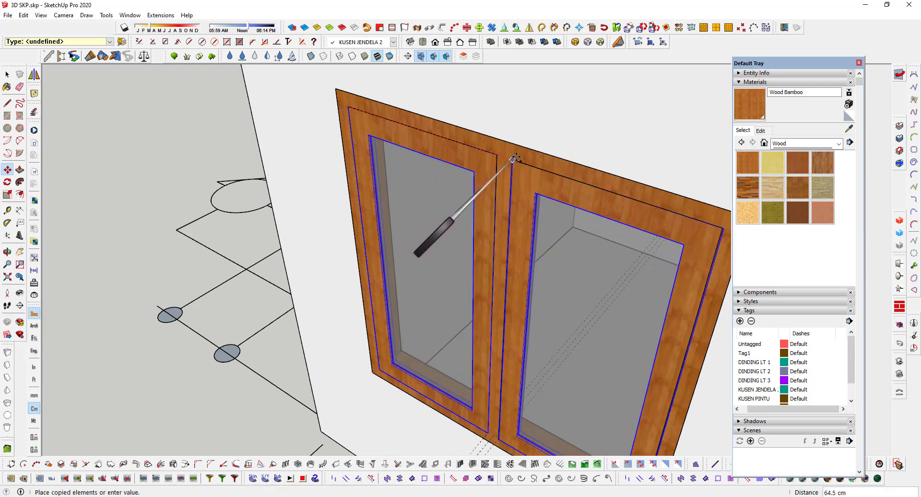
left_click(510, 159)
key("space")
scroll(391, 284, "down", 6)
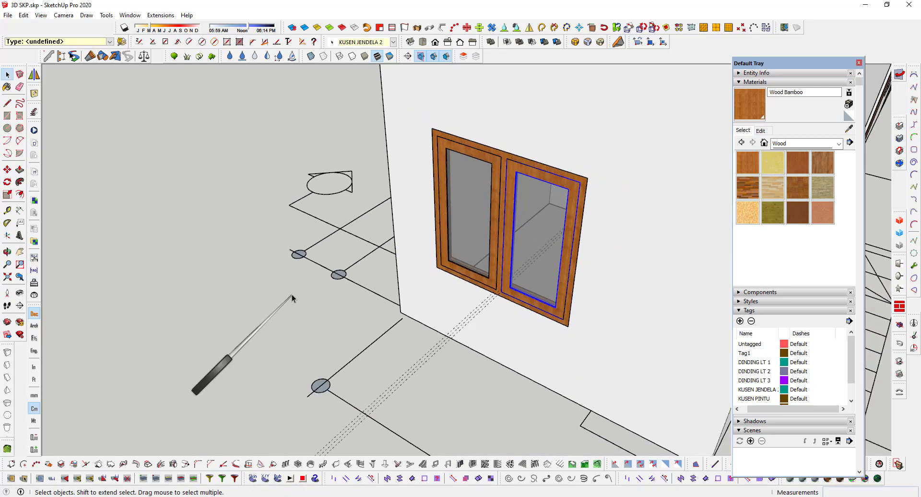
Step: Select the window frame with both sashes and glass panes and combine them into one group
scroll(391, 284, "down", 2)
middle_click_drag(391, 284, 376, 199)
scroll(377, 196, "up", 1)
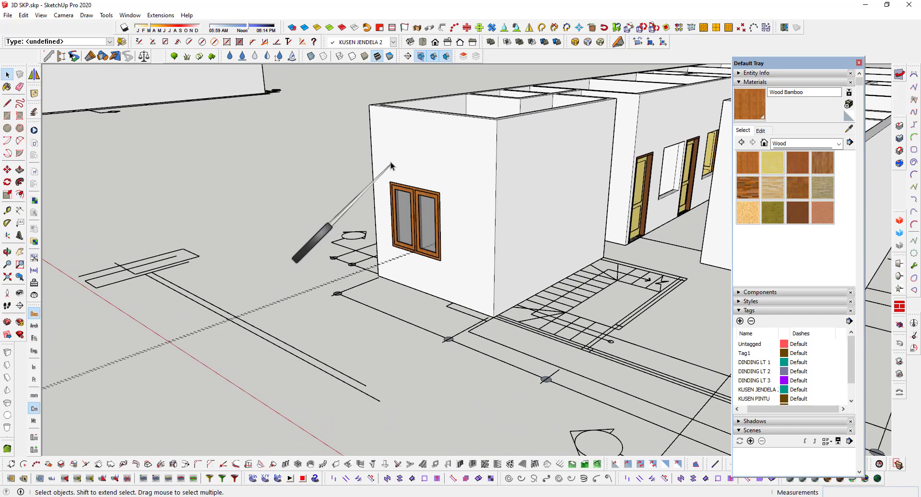
left_click(464, 289)
middle_click_drag(465, 289, 467, 216)
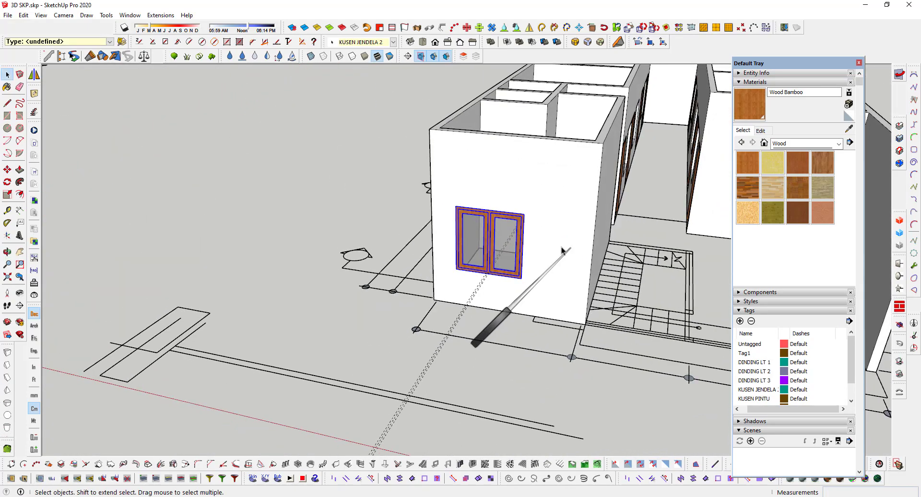
scroll(468, 214, "up", 6)
right_click(468, 211)
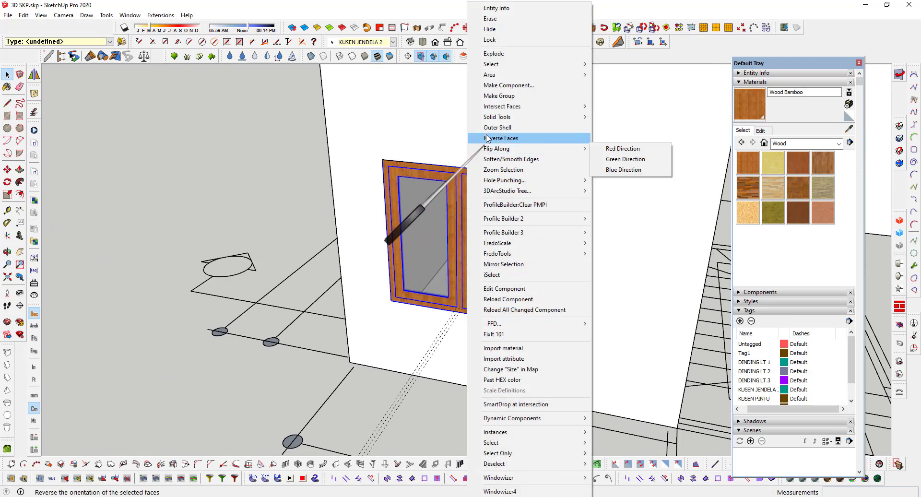
left_click(499, 96)
scroll(408, 159, "down", 5)
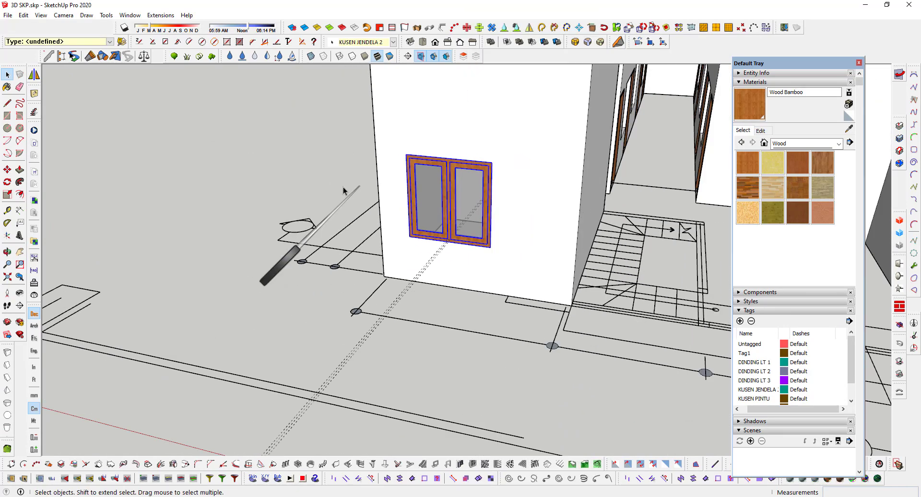
left_click(221, 167)
Step: Copy the grouped window from the front wall to the upper corner of the empty opening between the two side-wall doors
scroll(225, 168, "down", 1)
middle_click_drag(281, 184, 227, 202)
scroll(315, 194, "up", 3)
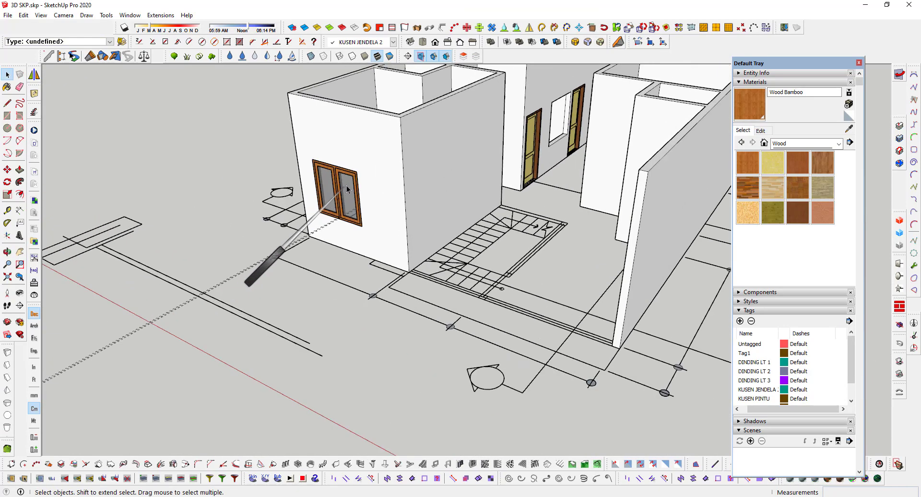
middle_click_drag(406, 180, 535, 109)
scroll(396, 154, "up", 3)
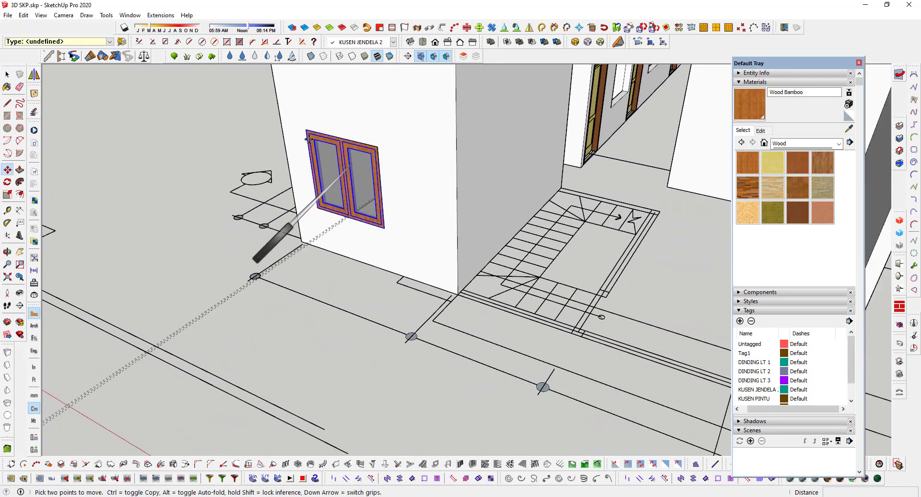
scroll(314, 126, "up", 2)
left_click_drag(309, 129, 181, 223)
key("ctrl")
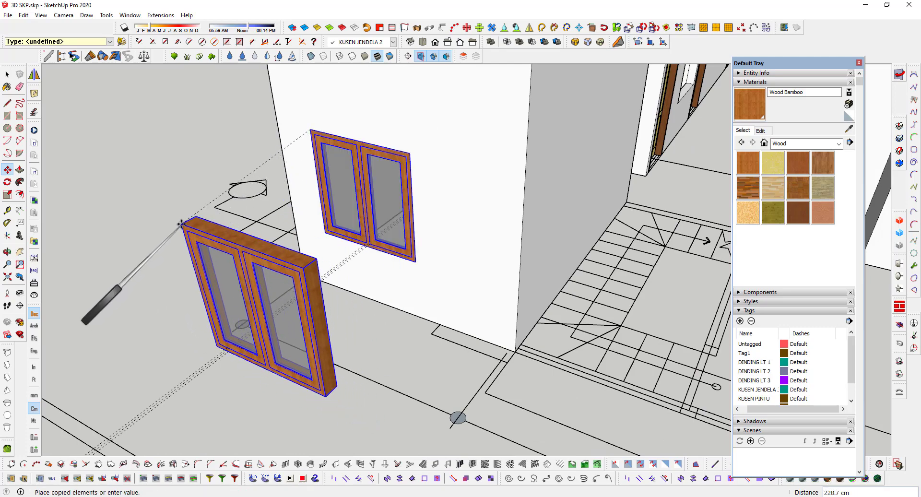
scroll(206, 232, "down", 5)
middle_click_drag(473, 201, 356, 294)
scroll(356, 293, "up", 8)
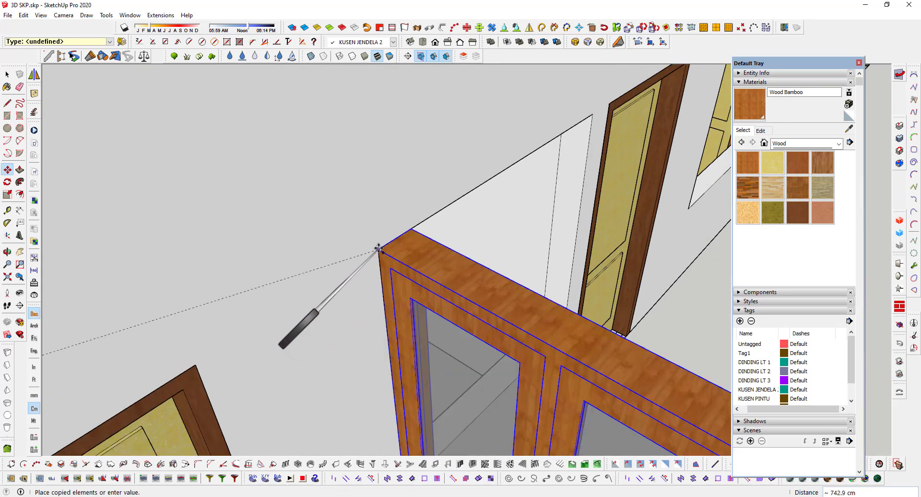
Step: Rotate the copied window about its upper corner so that it lies in the side-wall opening between the doors
left_click(8, 183)
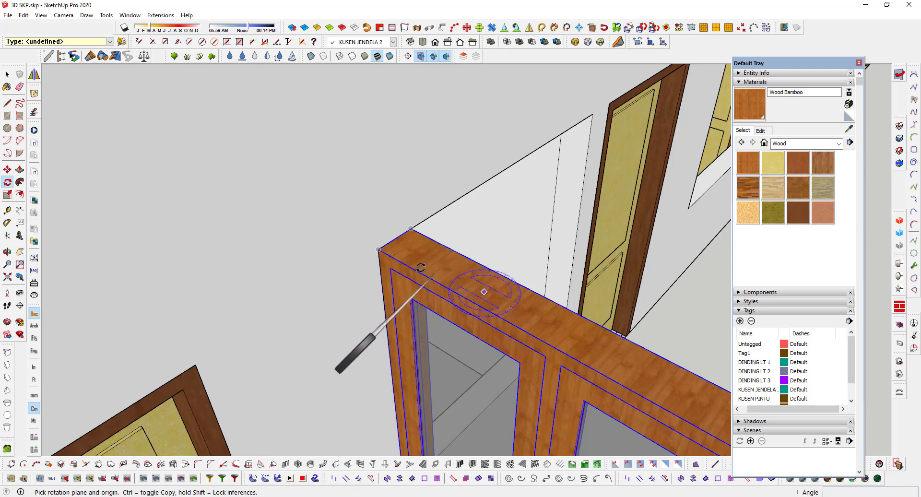
left_click(380, 250)
scroll(380, 250, "down", 4)
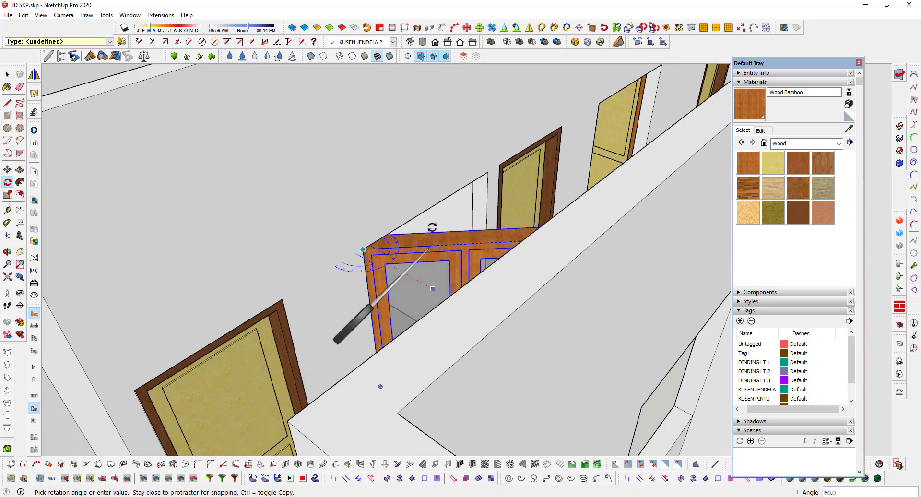
left_click(431, 208)
scroll(429, 213, "down", 2)
middle_click_drag(427, 221, 296, 295)
scroll(317, 292, "up", 3)
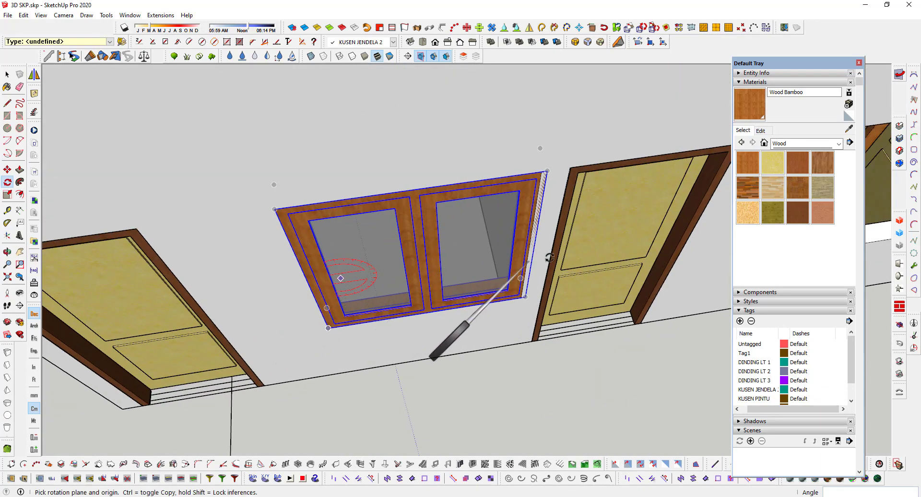
Step: Examine how the rotated window sits in the side-wall opening between the two doors
key("space")
scroll(368, 250, "up", 4)
scroll(361, 250, "down", 3)
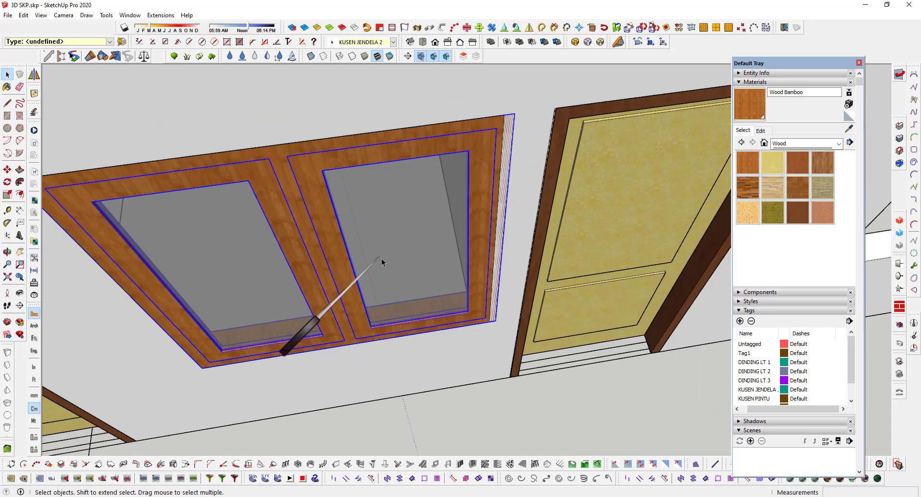
middle_click_drag(382, 261, 378, 242)
scroll(311, 248, "down", 3)
scroll(380, 240, "up", 3)
scroll(383, 232, "down", 2)
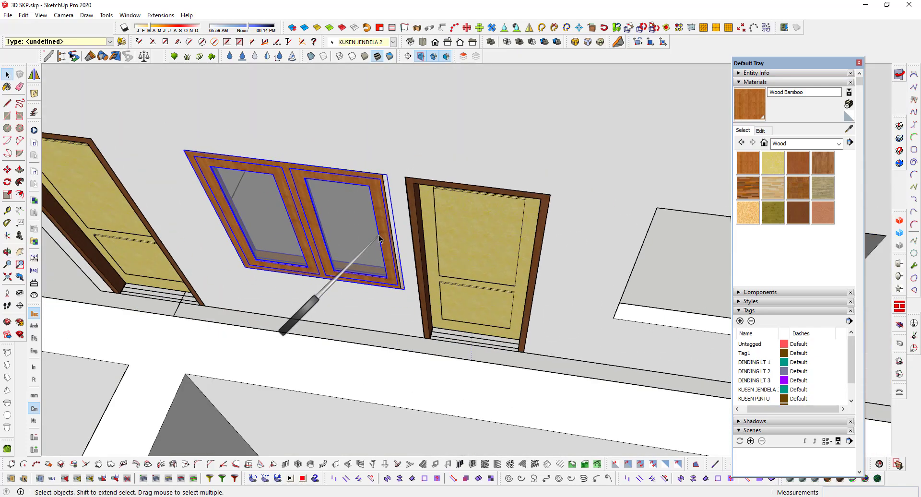
scroll(379, 239, "down", 5)
middle_click_drag(379, 238, 391, 198)
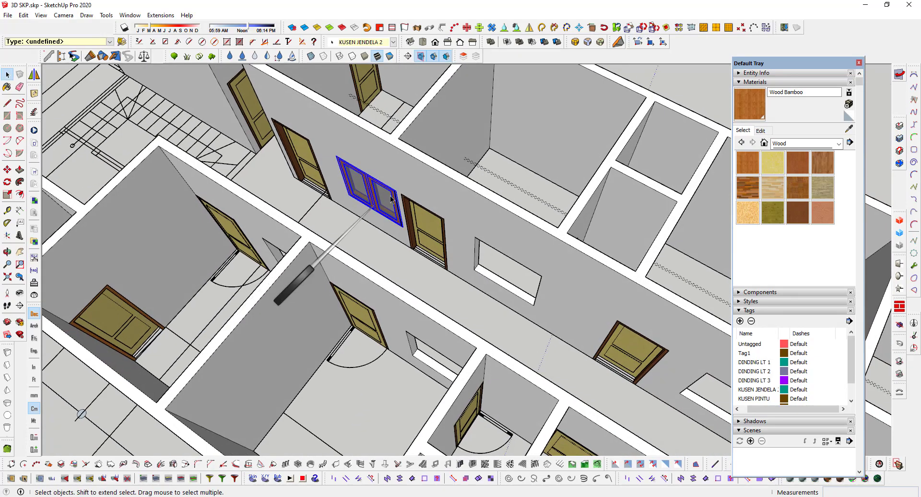
Step: Copy the side-wall window 300 cm along the corridor wall into the next empty opening, past the adjacent door
scroll(386, 200, "up", 3)
middle_click_drag(302, 167, 43, 163, "shift")
middle_click_drag(489, 285, 331, 270)
scroll(436, 288, "down", 2)
scroll(386, 277, "up", 2)
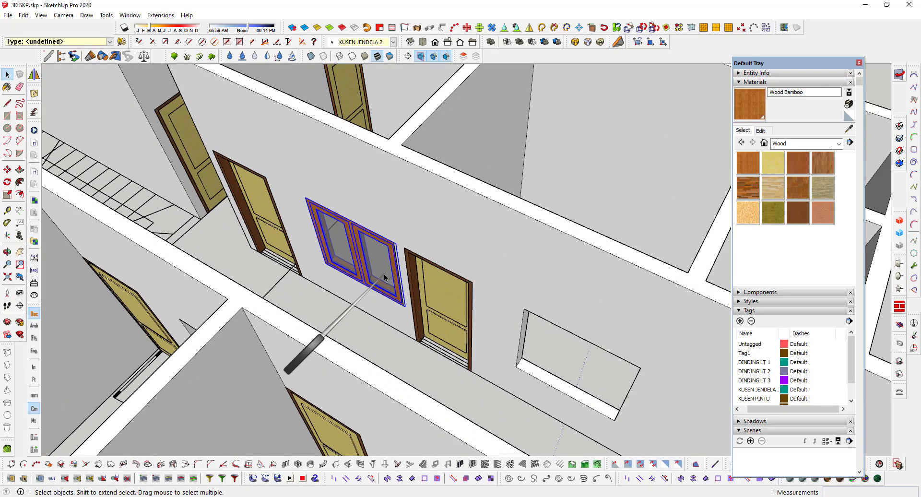
scroll(414, 236, "up", 5)
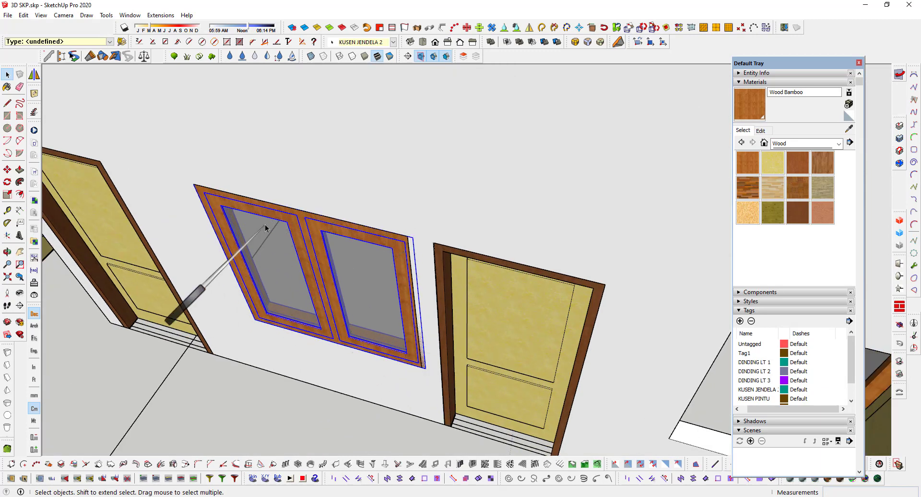
scroll(266, 229, "down", 3)
key("m")
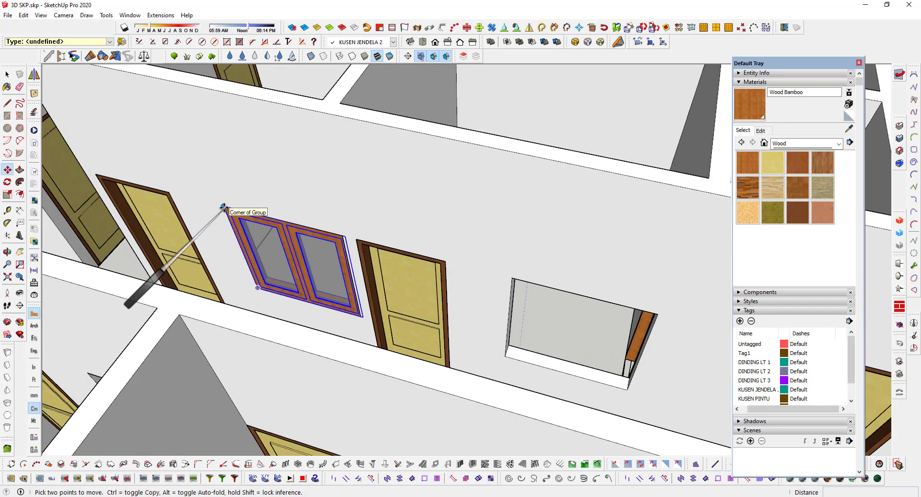
left_click(223, 206)
key("ctrl")
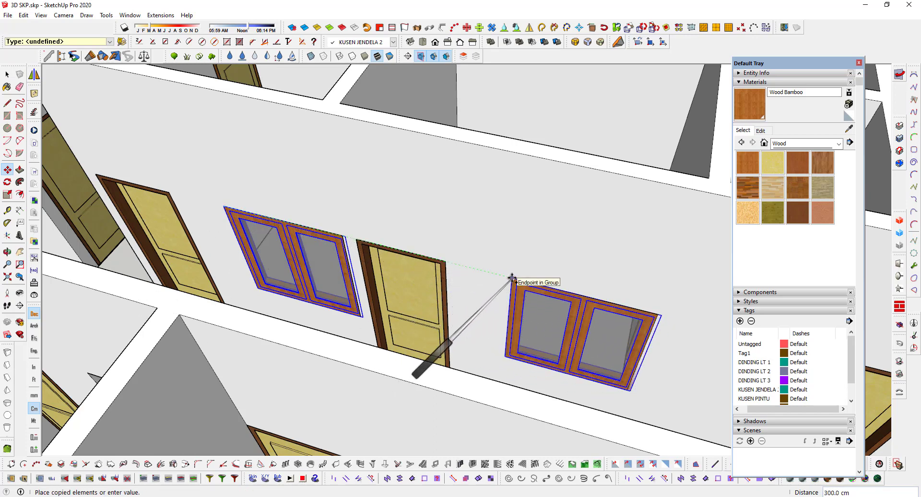
left_click(512, 278)
Step: Inspect the fit of the copied window in its corridor-wall opening beyond the door
middle_click_drag(512, 278, 530, 317)
scroll(537, 288, "up", 5)
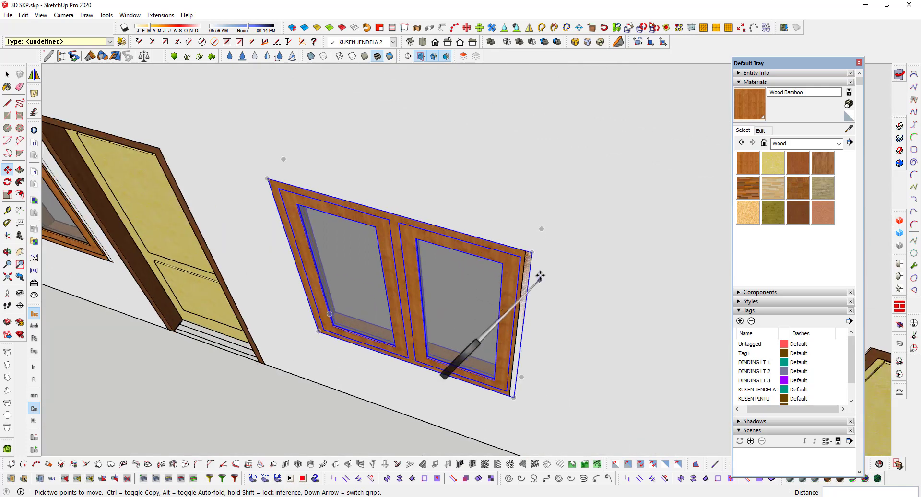
scroll(535, 264, "up", 3)
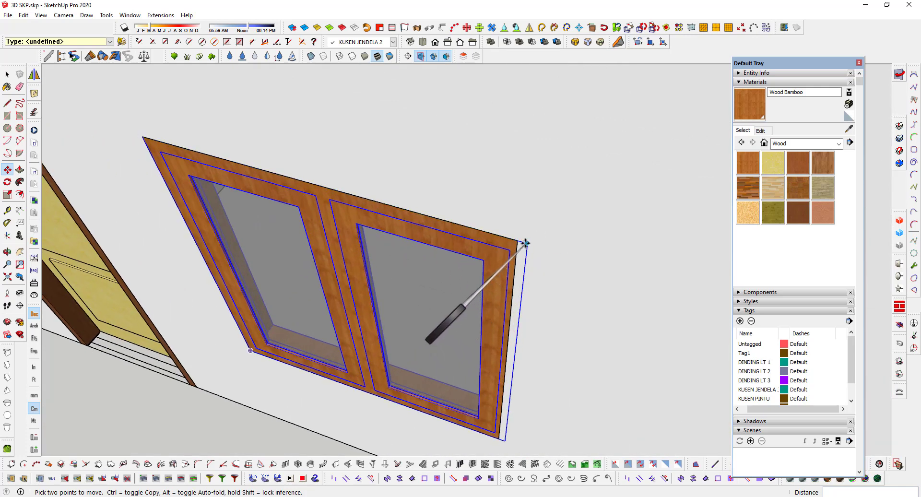
scroll(518, 243, "down", 3)
key("space")
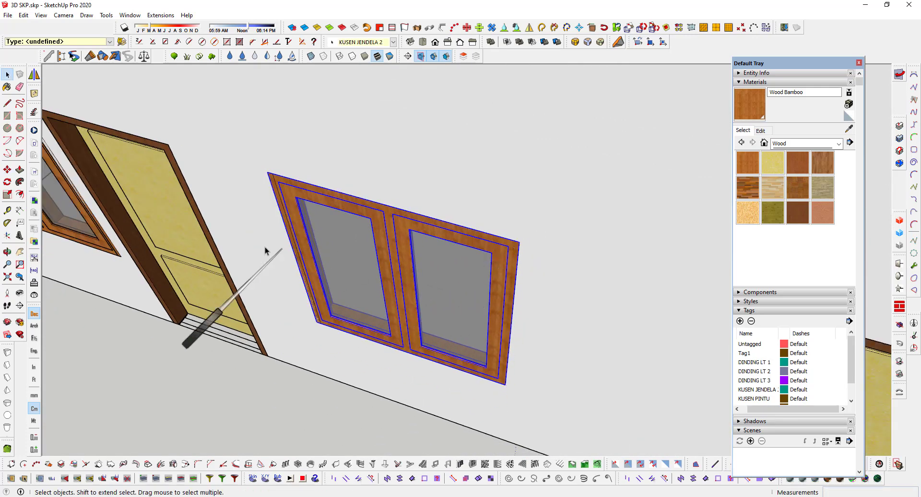
left_click(264, 249)
scroll(307, 256, "down", 2)
mouse_move(307, 257)
middle_mouse_down()
mouse_move(343, 240)
mouse_move(316, 257)
middle_mouse_up()
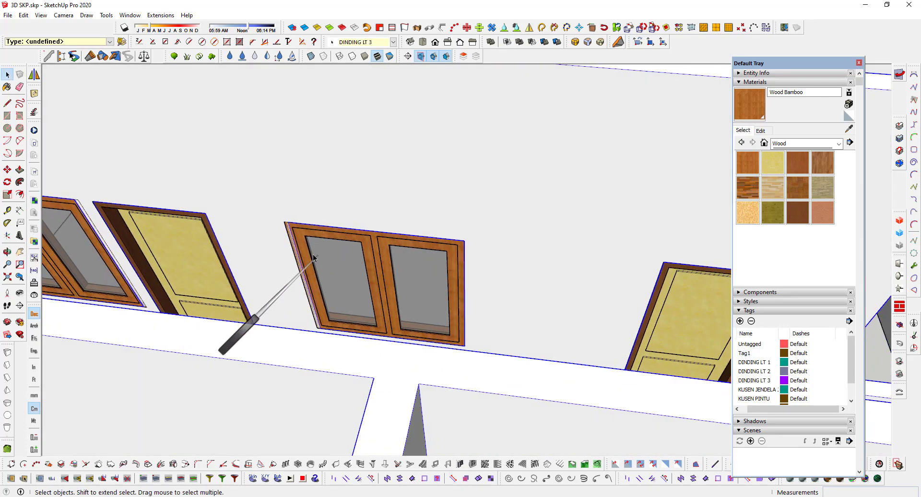
scroll(305, 256, "up", 2)
scroll(283, 259, "up", 2)
scroll(326, 260, "down", 4)
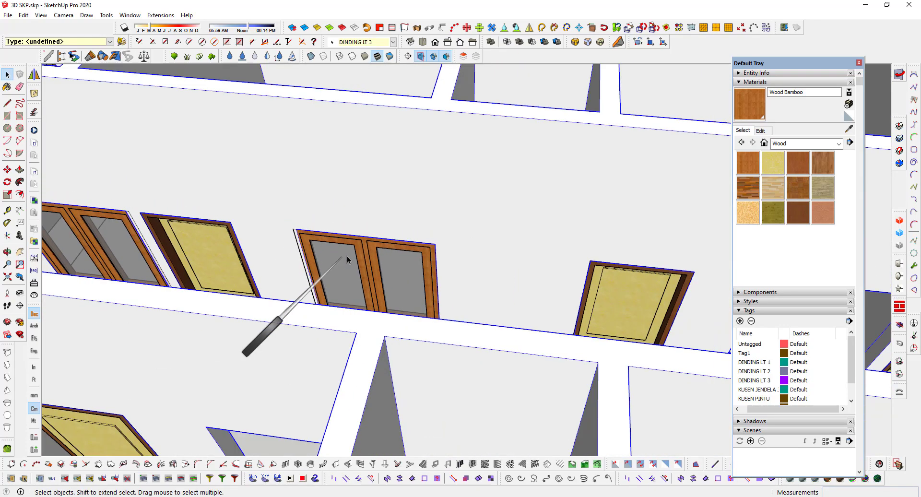
Step: Copy the second corridor window 425 cm farther along the same wall into the opening next to the far door
key("m")
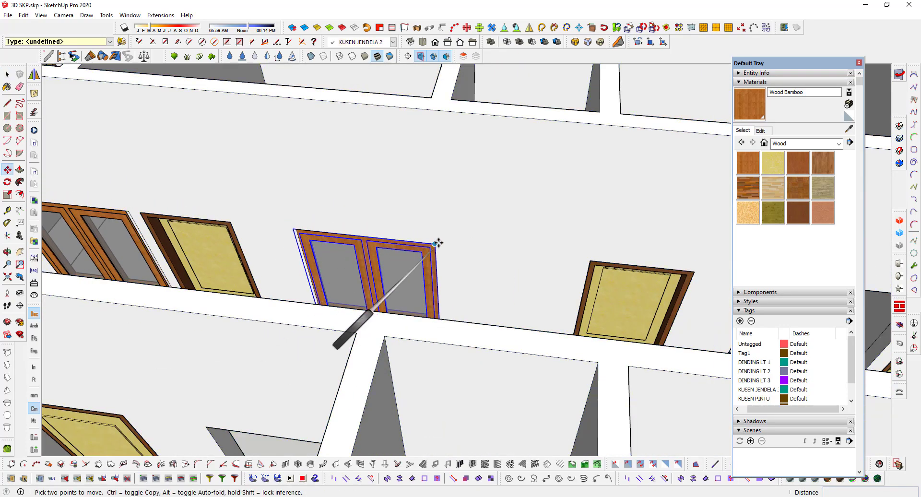
scroll(321, 222, "down", 4)
middle_click_drag(457, 221, 435, 243)
scroll(507, 267, "up", 2)
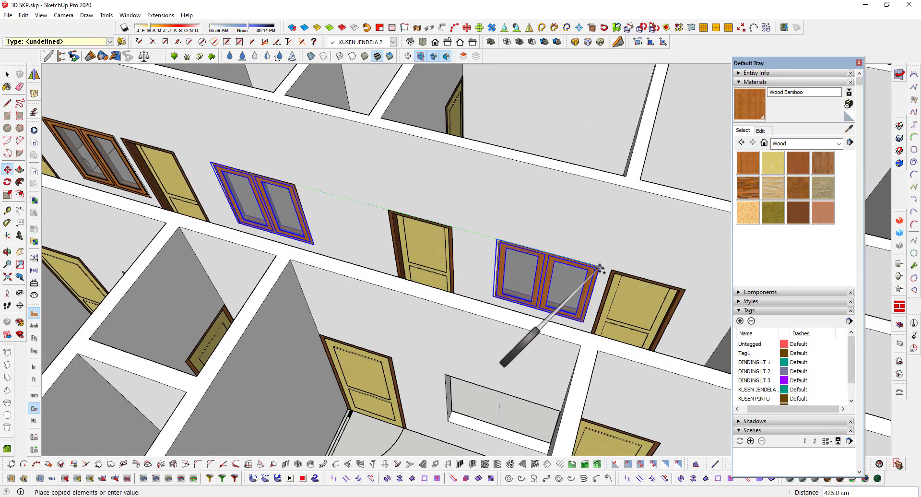
scroll(597, 278, "down", 5)
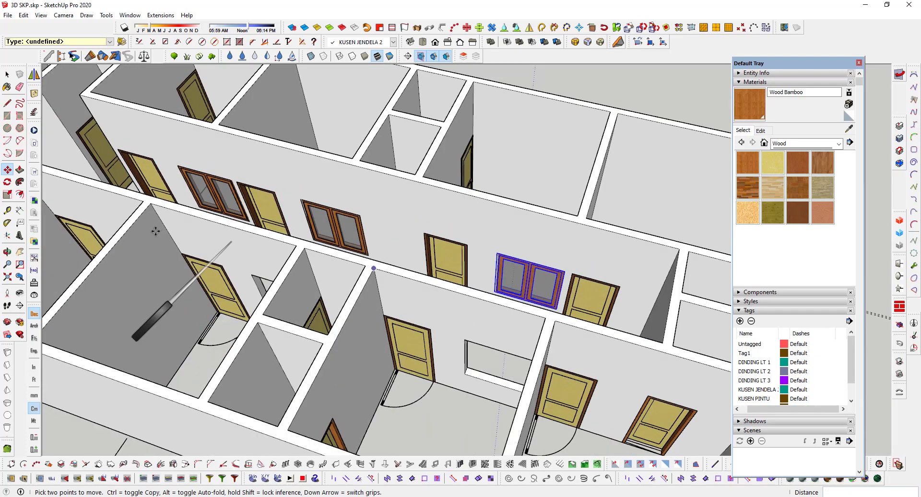
middle_click_drag(160, 230, 509, 254)
scroll(543, 216, "down", 3)
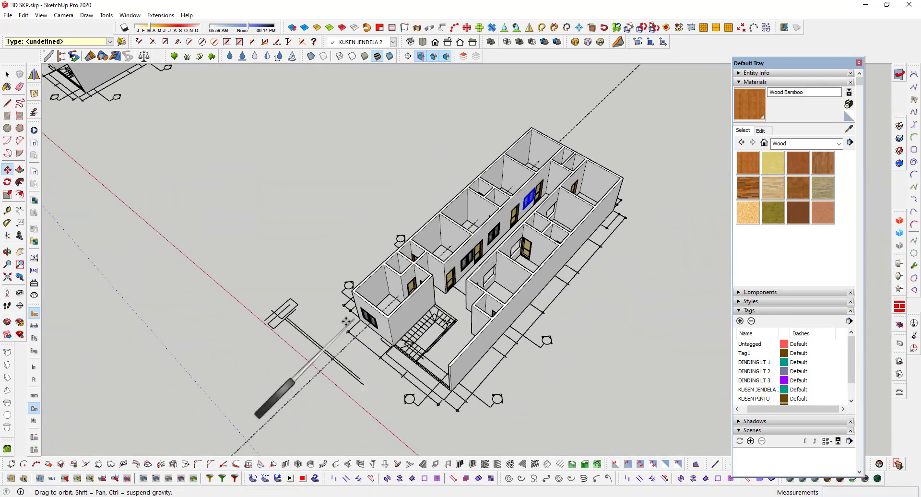
scroll(504, 260, "up", 6)
scroll(360, 321, "up", 4)
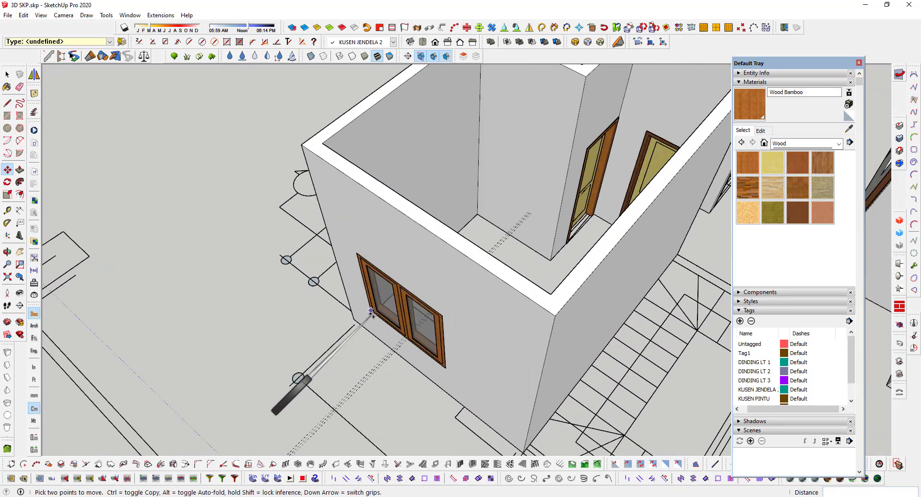
scroll(360, 320, "down", 3)
Step: Copy the first corridor window by its upper corner 200 cm across the corridor into the empty opening of the opposite wall
middle_click_drag(364, 317, 103, 372, "shift")
middle_click_drag(243, 279, 200, 306)
scroll(414, 228, "up", 3)
middle_click_drag(394, 238, 386, 260)
scroll(386, 261, "up", 2)
key("space")
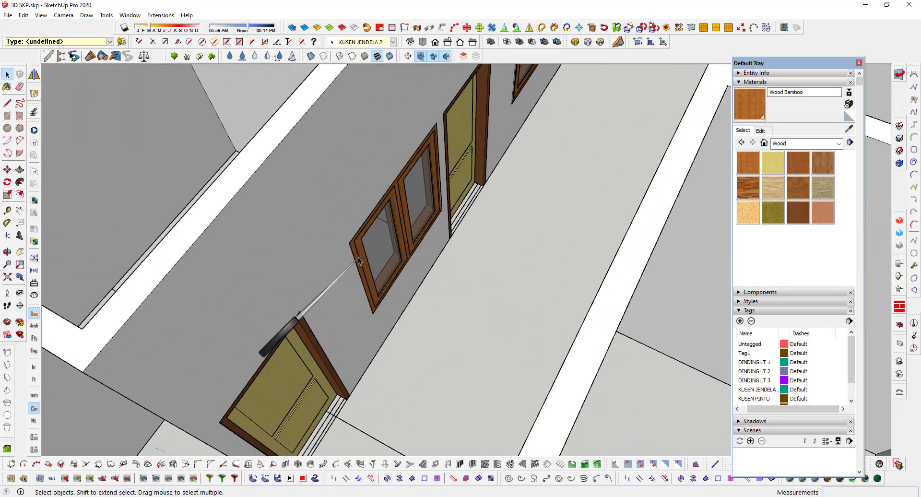
key("m")
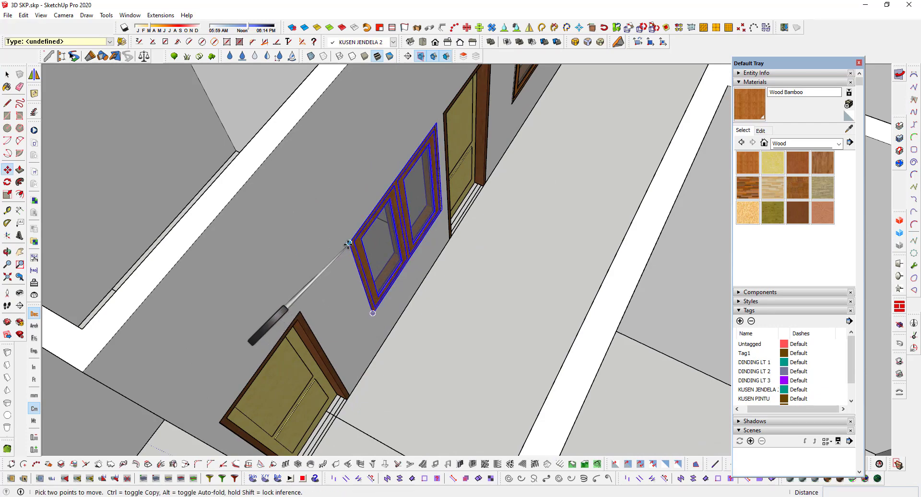
left_click(349, 244)
key("ctrl")
scroll(456, 271, "down", 3)
middle_click_drag(461, 288, 212, 182)
scroll(305, 220, "up", 2)
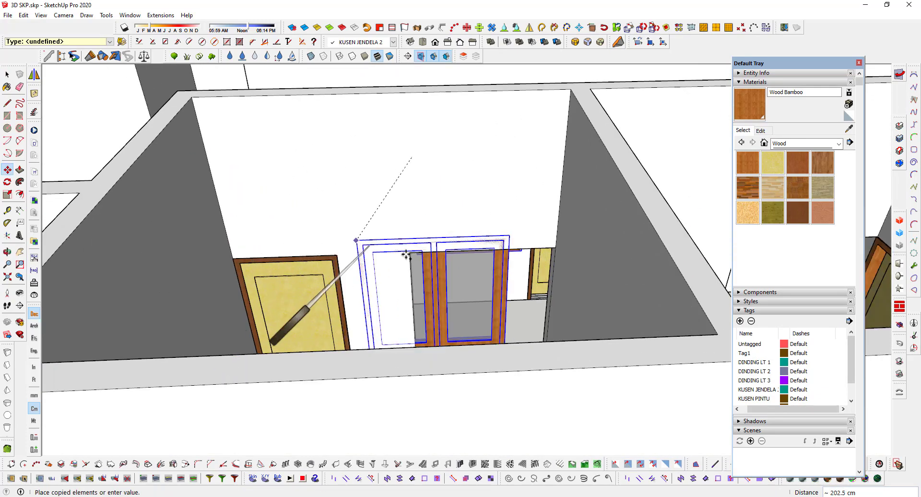
left_click(409, 253)
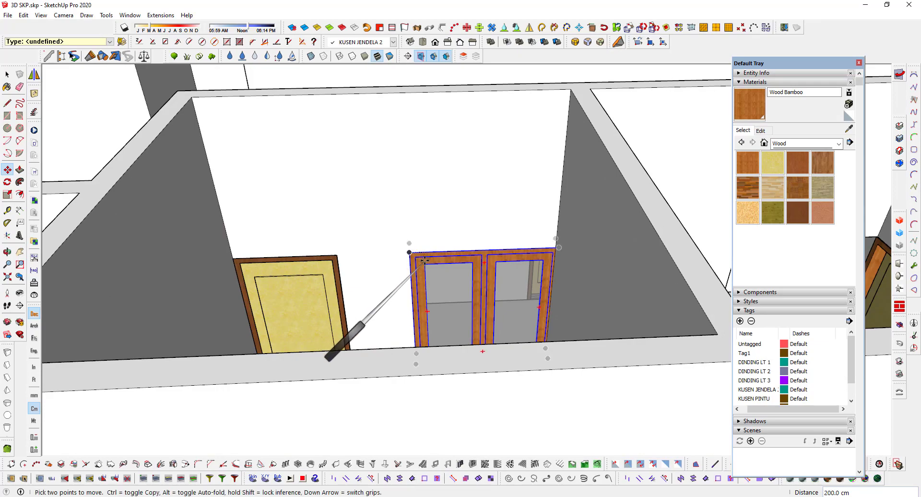
Step: Flip the copied window in the opposite wall along the group's green axis so its sashes face the corridor
middle_click_drag(409, 253, 678, 275)
scroll(499, 221, "up", 5)
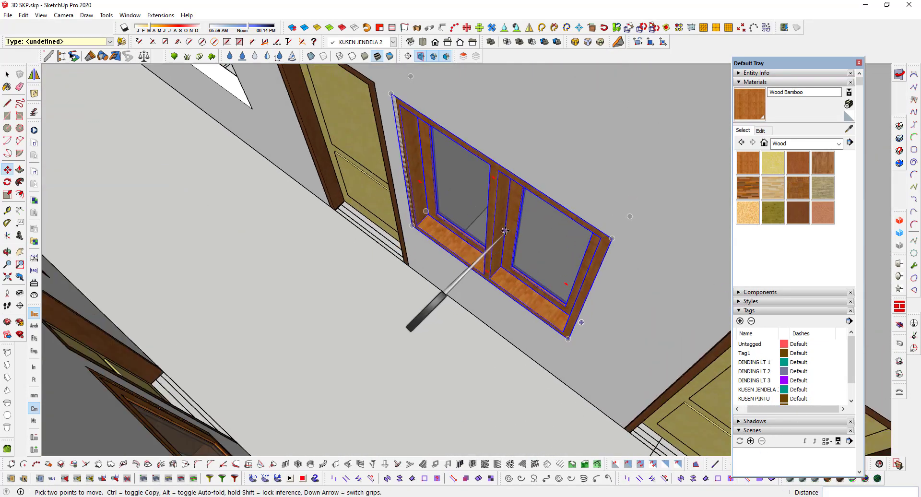
key("space")
right_click(494, 215)
mouse_move(505, 207)
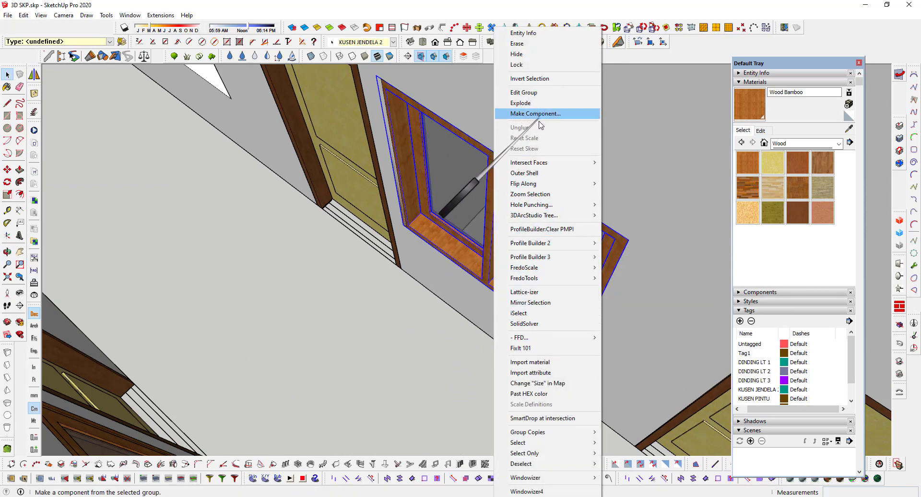
mouse_move(532, 183)
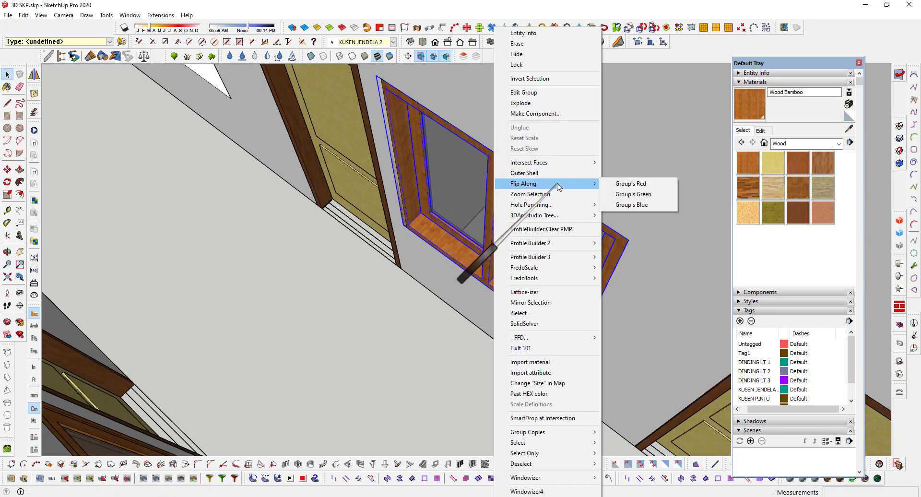
left_click(633, 195)
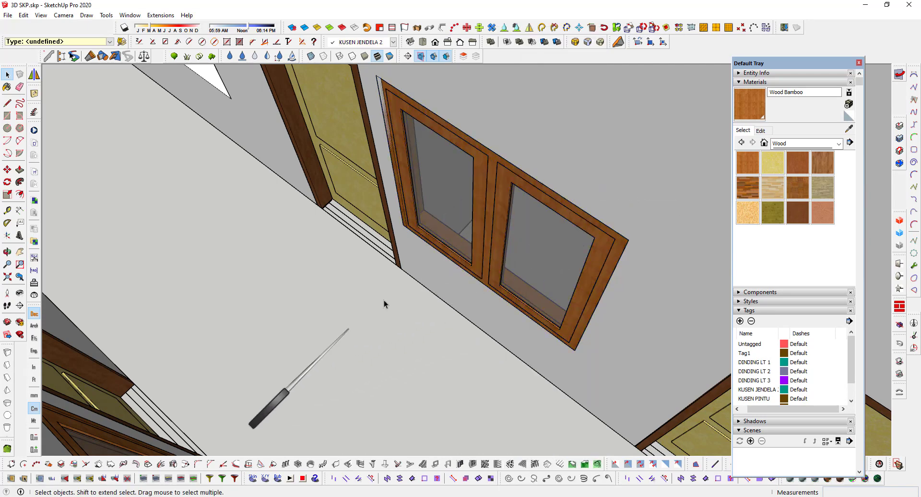
Step: Copy the flipped window 300 cm along its corridor wall into the next opening past the door
scroll(493, 246, "down", 2)
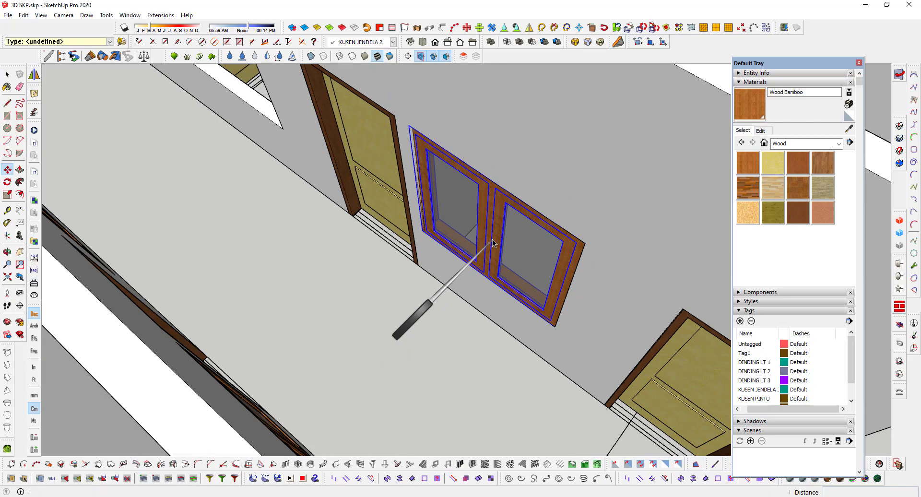
left_click(585, 243)
scroll(574, 267, "down", 2)
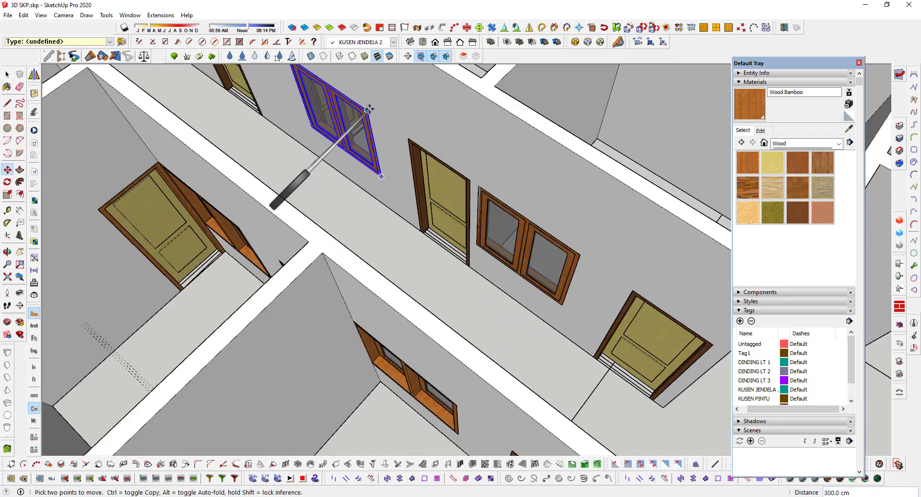
Step: Copy the newest window from its upper corner along the same wall into the last empty opening beside the far door
left_click(370, 110)
scroll(416, 163, "down", 3)
middle_click_drag(364, 172, 498, 314, "shift")
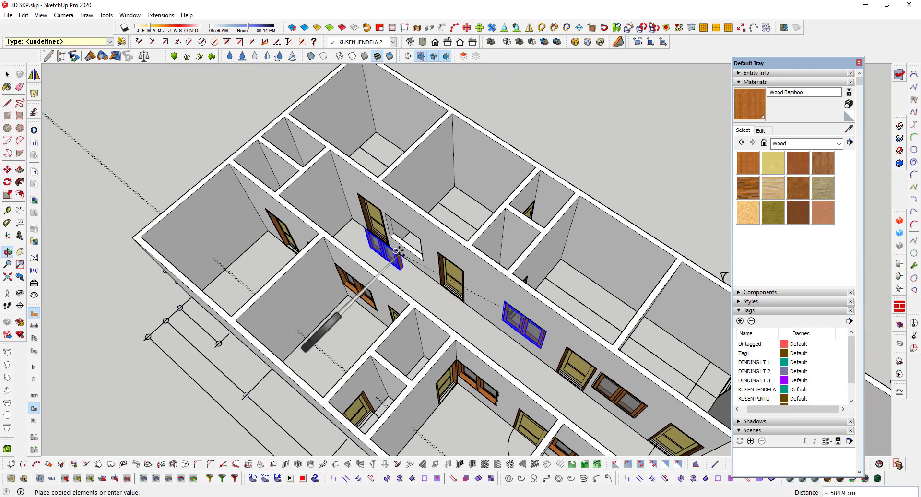
scroll(412, 244, "up", 2)
scroll(431, 235, "down", 3)
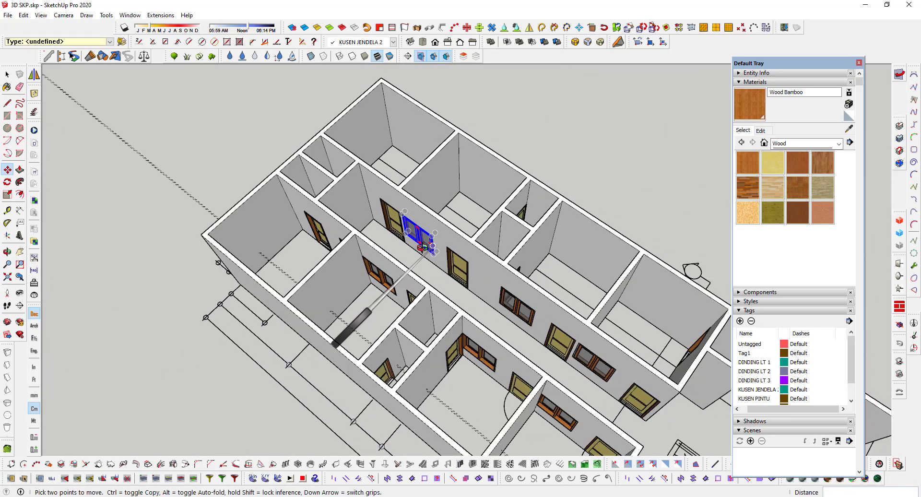
middle_click_drag(423, 240, 15, 175)
middle_click_drag(140, 215, 496, 140)
key("space")
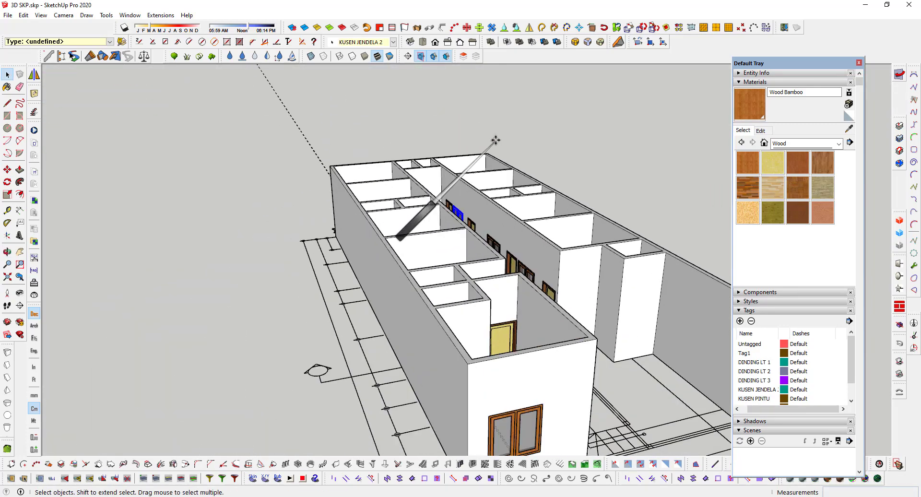
Step: Copy the front-wall window by its upper corner into the matching front-wall opening of the other floor's model
scroll(355, 223, "down", 5)
middle_click_drag(355, 223, 197, 249)
scroll(278, 216, "up", 4)
middle_click_drag(355, 216, 58, 245, "shift")
scroll(57, 245, "down", 4)
scroll(421, 290, "up", 6)
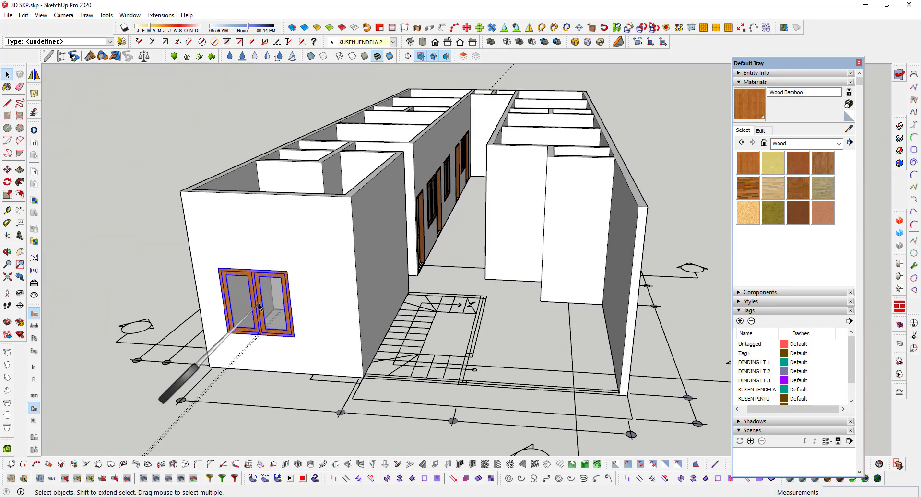
key("m")
scroll(241, 300, "up", 2)
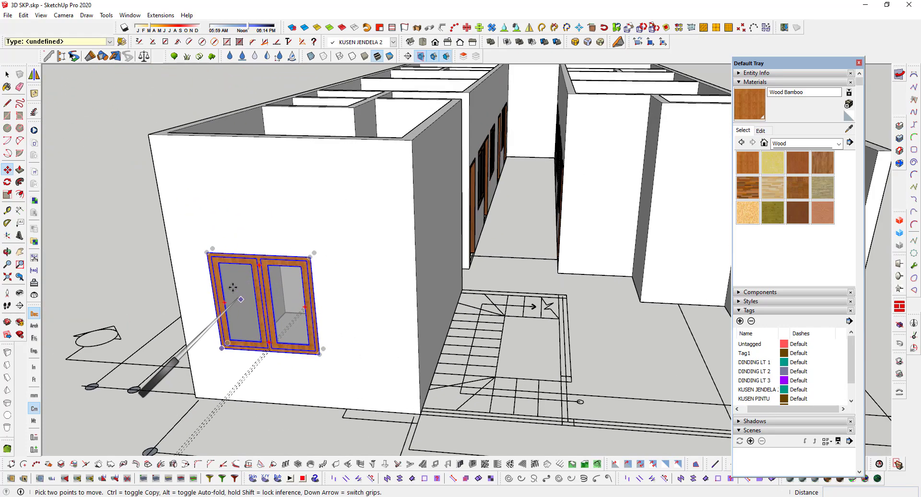
key("ctrl")
left_click(204, 252)
scroll(158, 271, "down", 3)
scroll(489, 288, "down", 6)
middle_click_drag(326, 292, 804, 339, "shift")
scroll(381, 319, "up", 10)
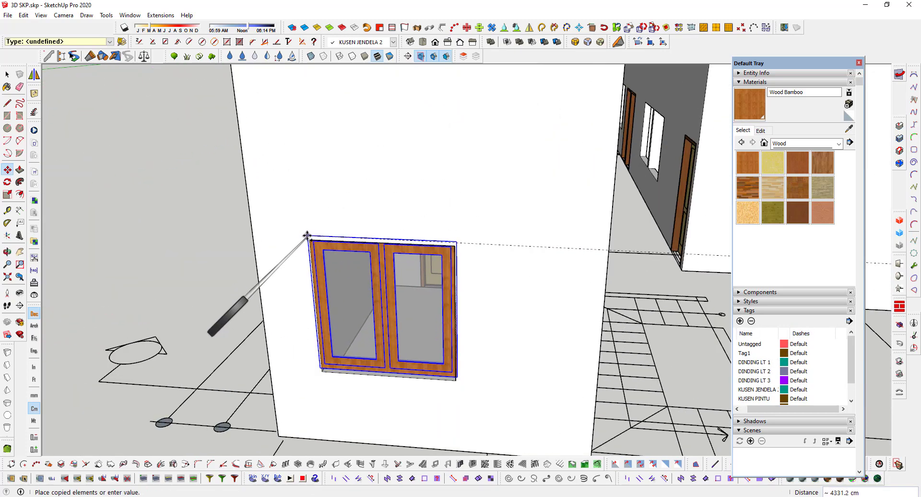
left_click(311, 239)
Step: Check the fit of the copied window in the other model's front-wall opening and select that window
scroll(460, 304, "up", 5)
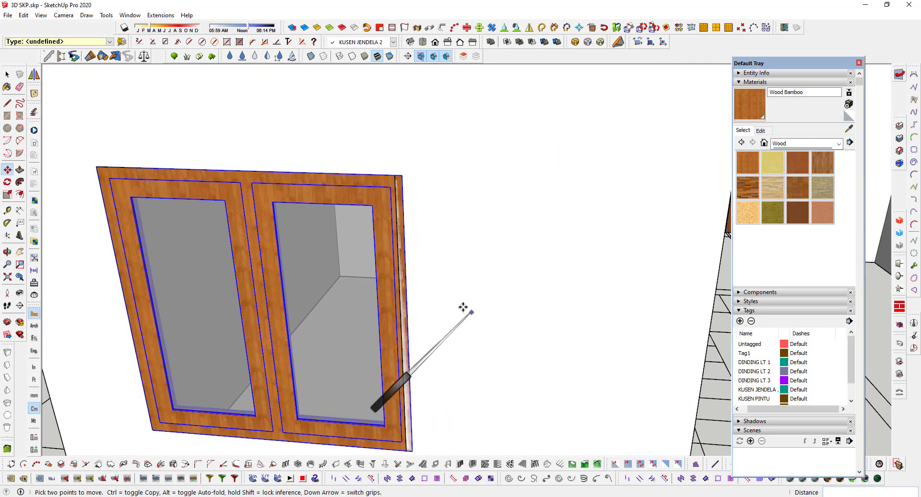
key("space")
left_click(381, 264)
scroll(384, 264, "down", 4)
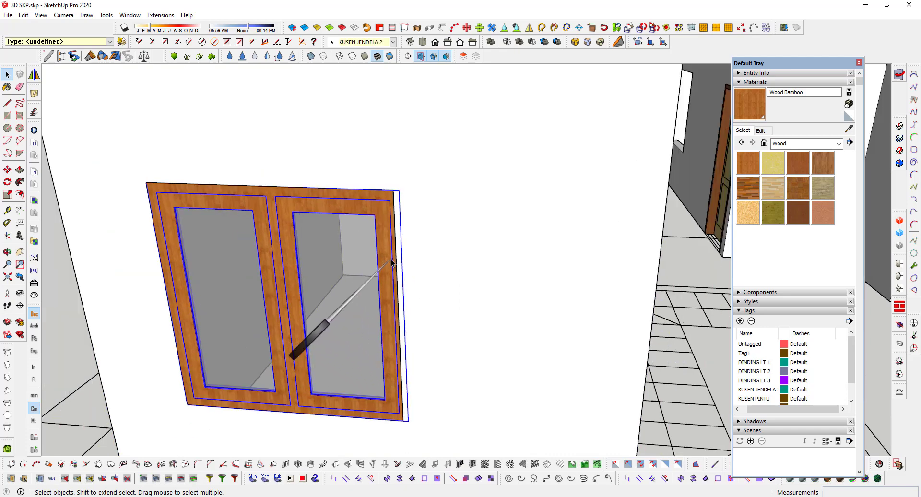
Step: Scale the copied front-wall window along the red axis so its side edge fits the wall opening, using transparent faces to reach the grip
scroll(391, 263, "up", 3)
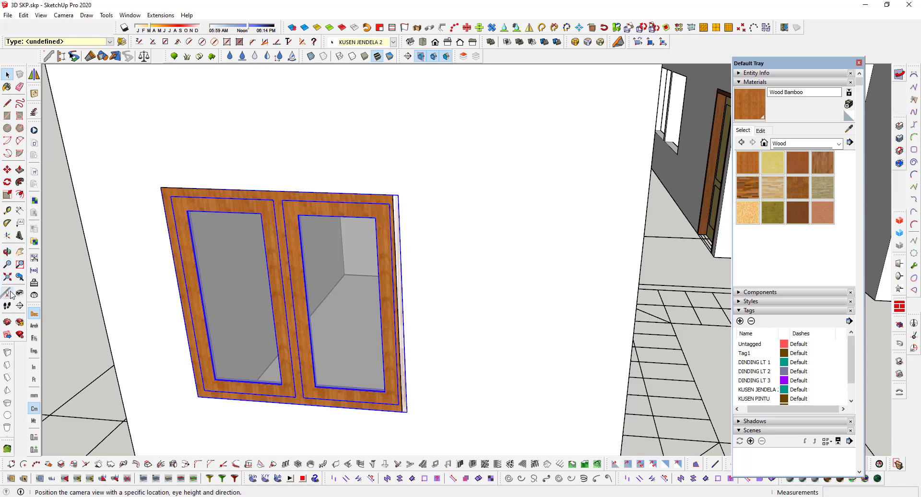
left_click(7, 195)
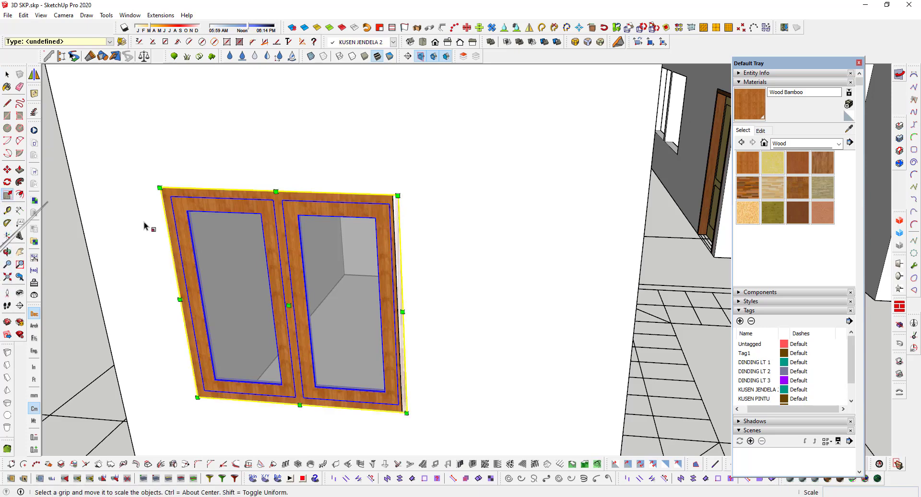
middle_click_drag(391, 312, 543, 317)
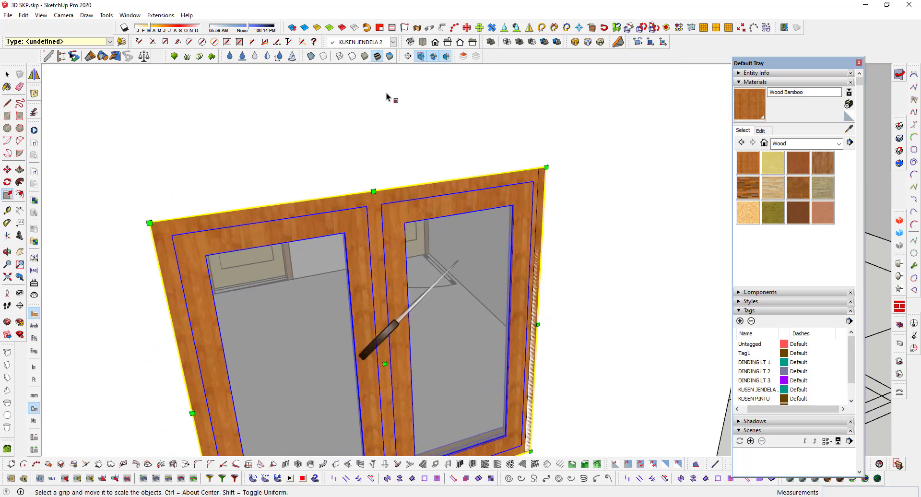
left_click(311, 56)
scroll(530, 330, "up", 5)
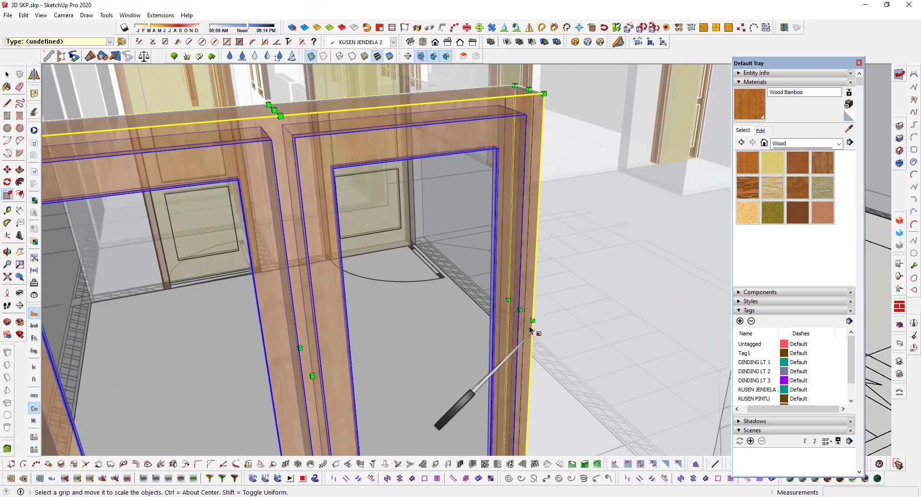
left_click_drag(520, 310, 246, 61)
left_click(312, 56)
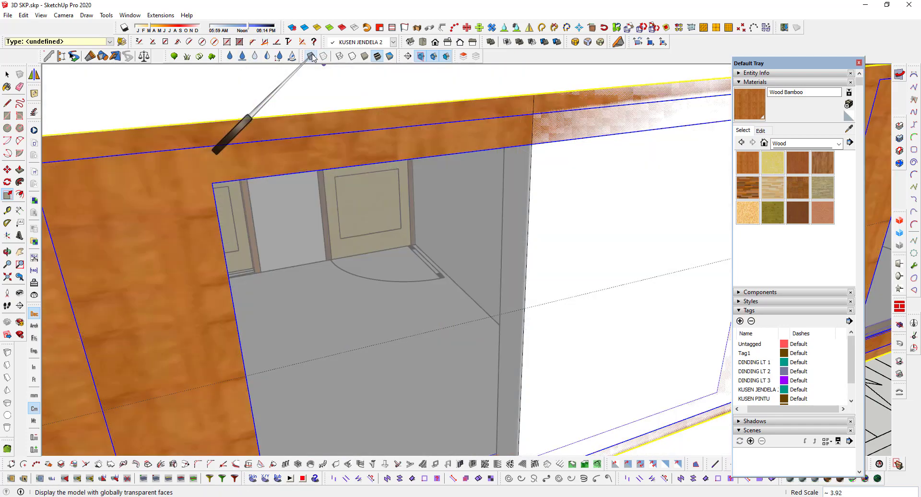
scroll(300, 167, "down", 1)
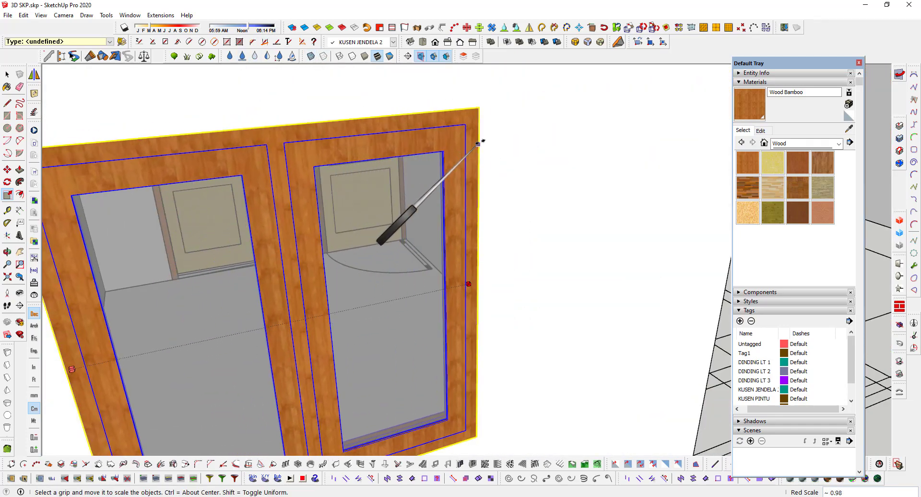
scroll(478, 107, "down", 5)
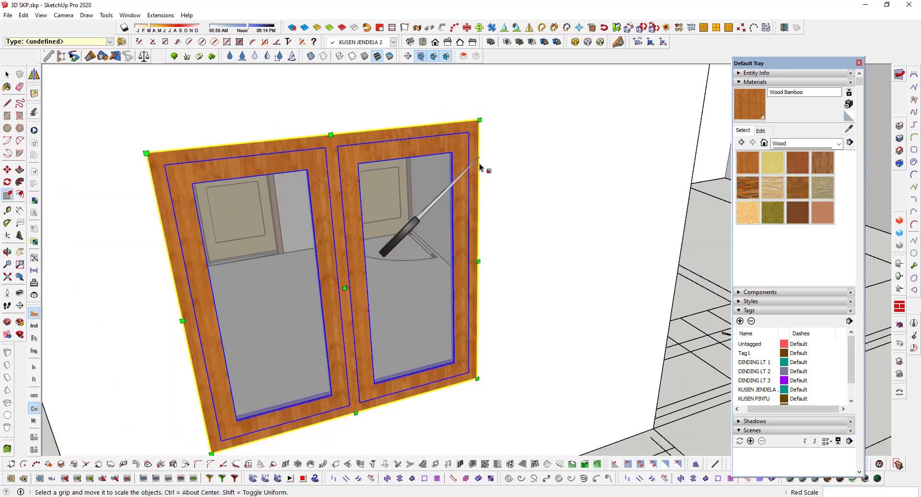
key("space")
left_click(210, 348)
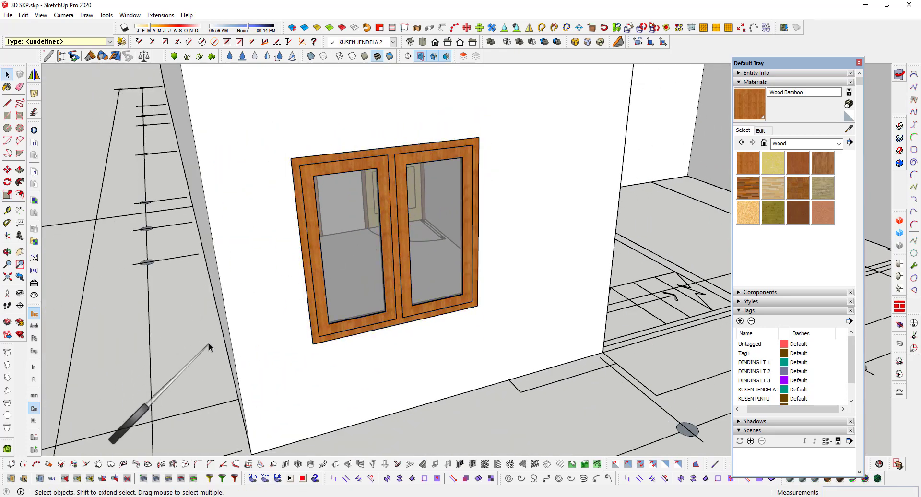
Step: Measure the width of the scaled window's upper frame member
middle_click_drag(210, 349, 192, 343)
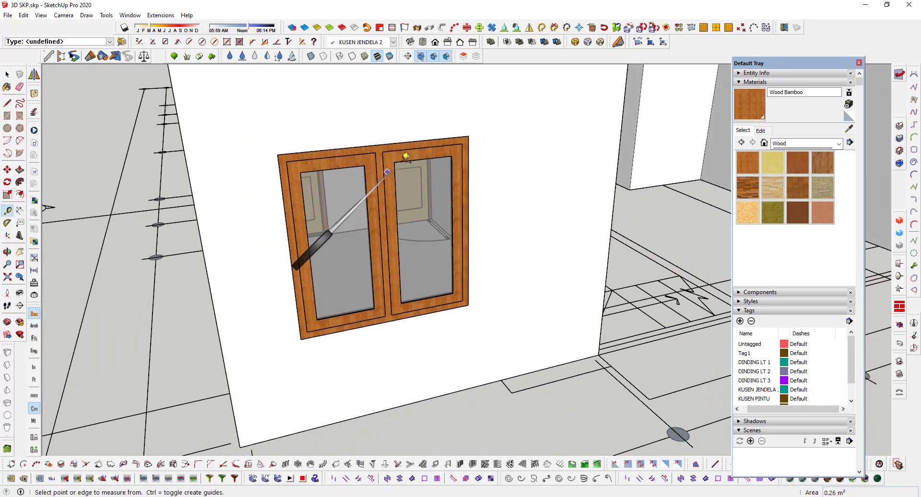
scroll(418, 139, "up", 3)
left_click(423, 135)
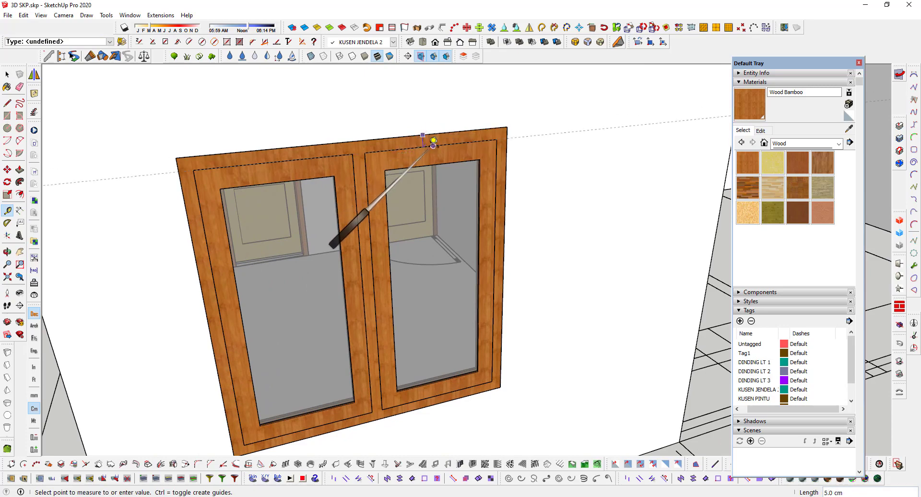
scroll(437, 304, "down", 4)
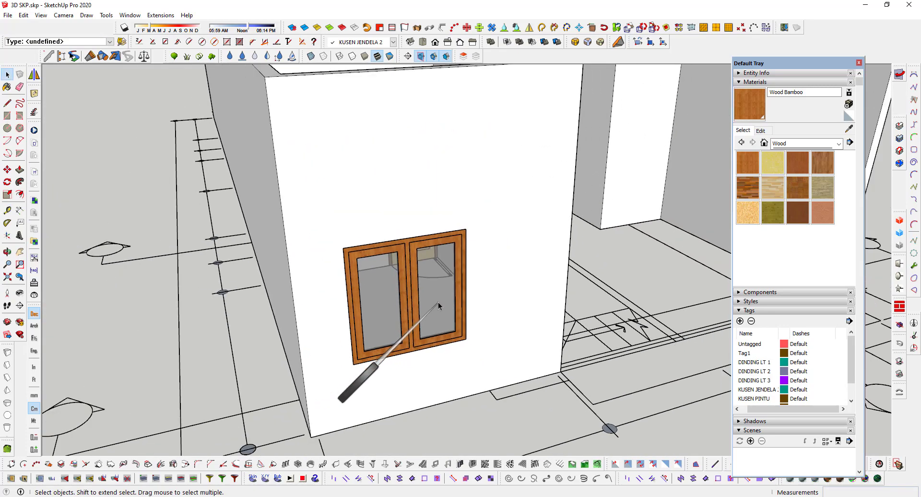
Step: Copy the fitted front-wall window by its upper corner to the corner of the first empty corridor-wall opening
middle_click_drag(437, 304, 249, 290)
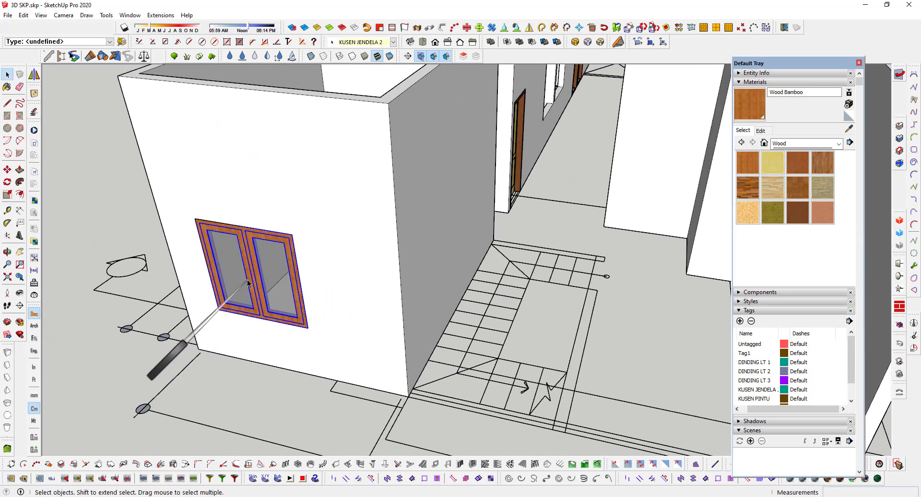
key("m")
scroll(188, 231, "up", 2)
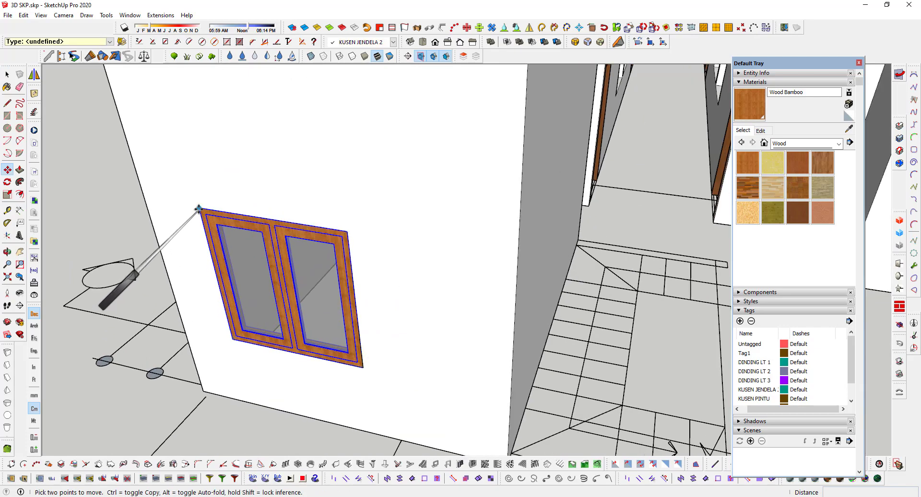
key("ctrl")
left_click(199, 209)
scroll(160, 235, "down", 4)
middle_click_drag(408, 212, 272, 291)
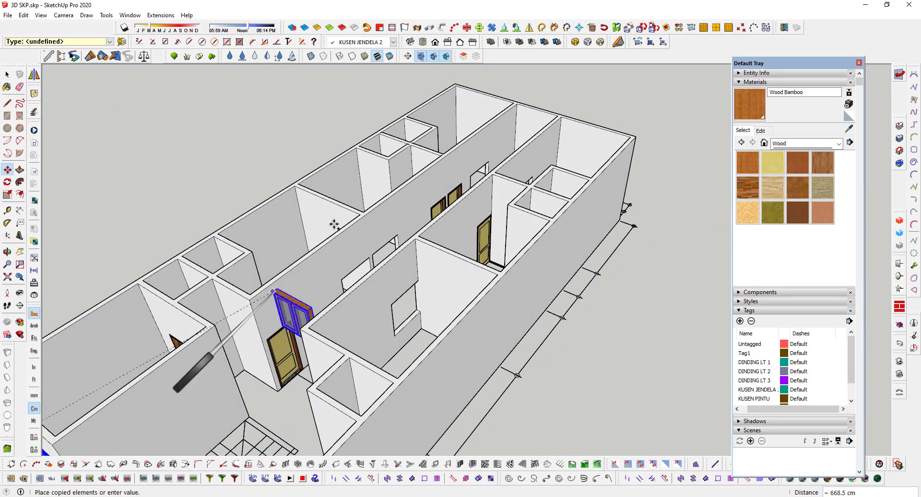
Step: Rotate the copied window 90 degrees about its upper corner so it lies in the corridor-wall opening
scroll(342, 347, "up", 5)
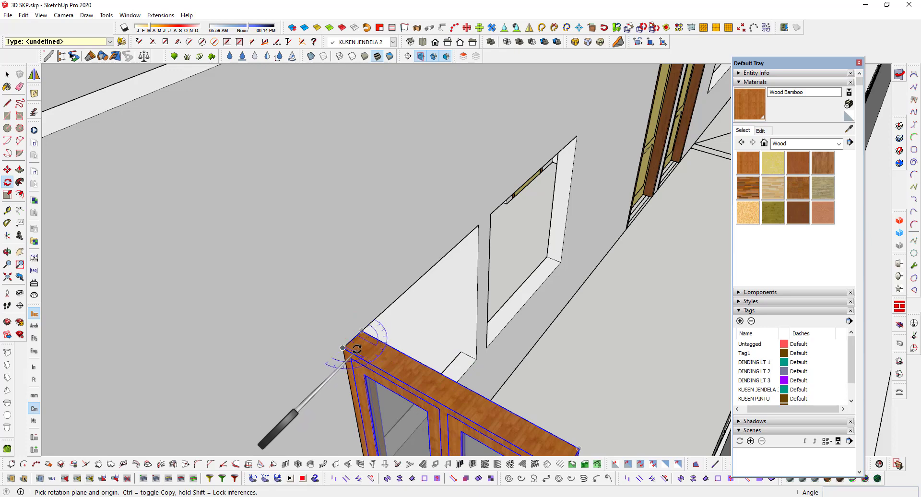
left_click(400, 379)
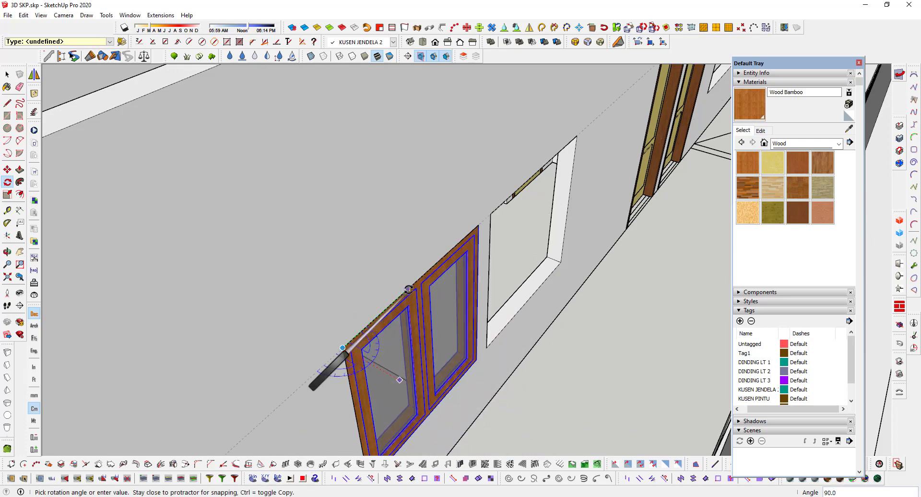
middle_click_drag(409, 289, 319, 317)
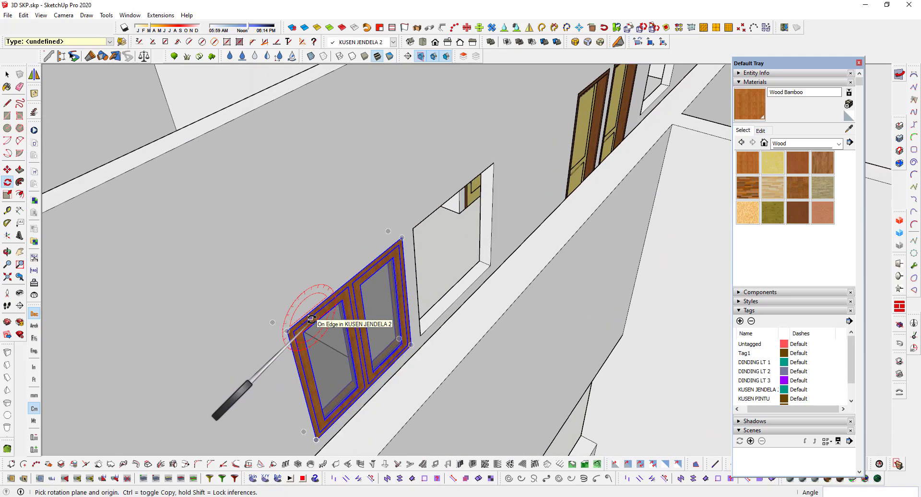
Step: Copy the rotated window 146 cm along the corridor wall into the adjacent opening
key("m")
left_click(286, 331)
key("ctrl")
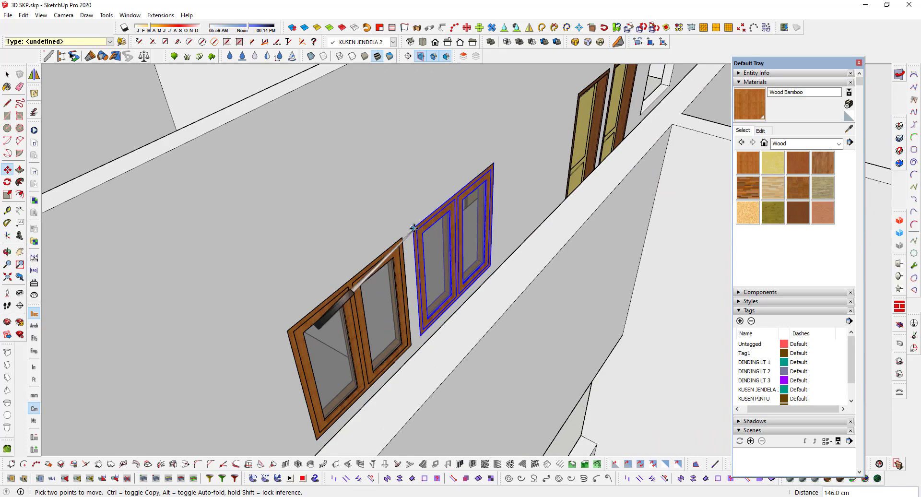
left_click(414, 228)
Step: Copy the newest window along the same corridor wall into the opening past the two doors
key("ctrl")
scroll(504, 231, "down", 3)
middle_click_drag(552, 254, 432, 422, "shift")
scroll(446, 384, "up", 3)
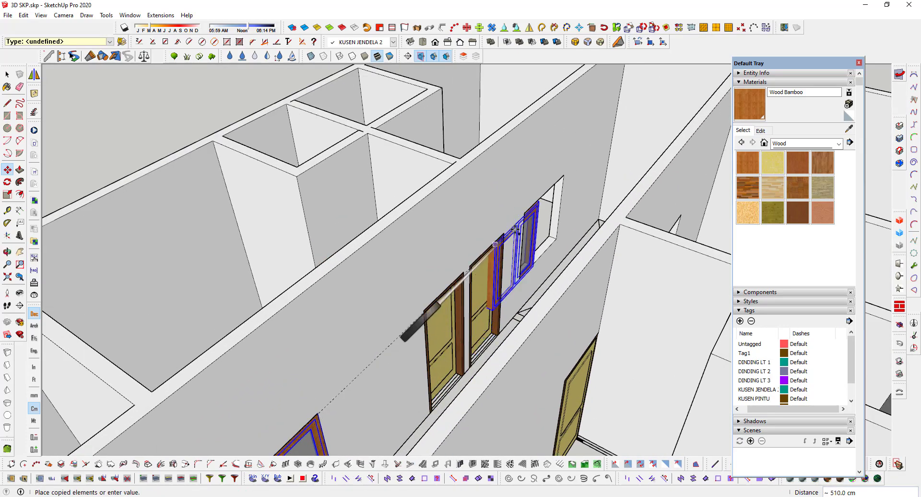
scroll(519, 243, "down", 3)
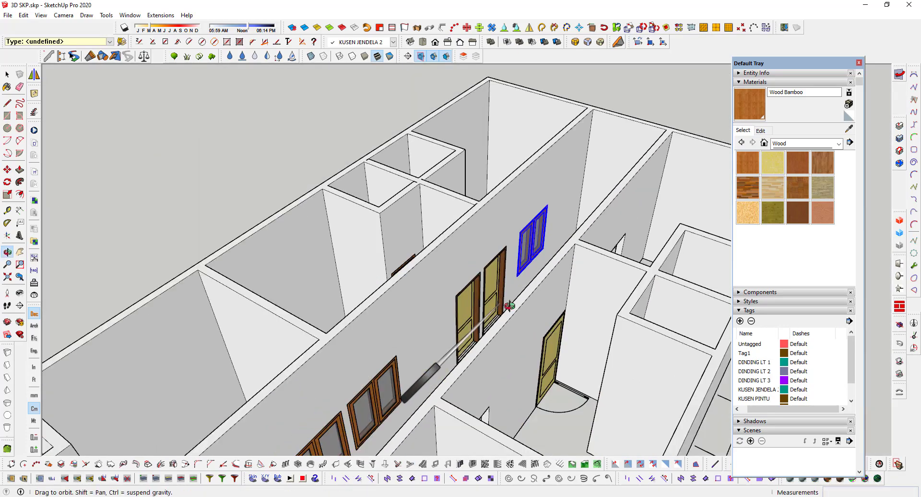
Step: Copy the window beyond the doors by its upper corner into the matching opening of the opposite corridor wall
mouse_move(518, 242)
middle_mouse_down()
mouse_move(654, 350)
mouse_move(611, 352)
mouse_move(468, 318)
mouse_move(513, 235)
middle_mouse_up()
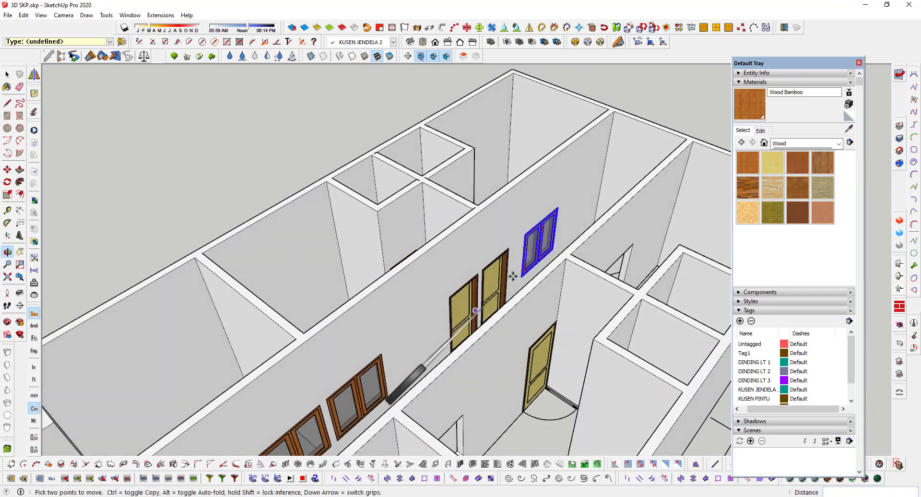
scroll(514, 232, "up", 4)
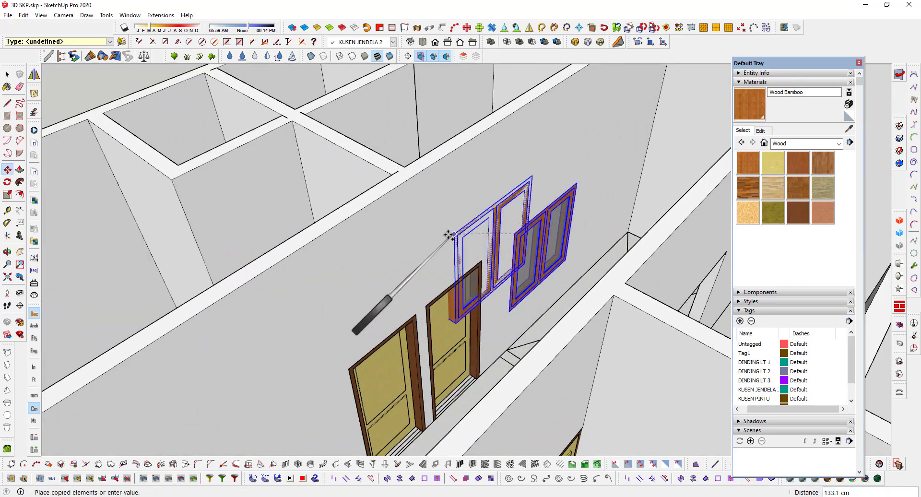
scroll(449, 235, "down", 3)
middle_click_drag(450, 235, 411, 216)
scroll(382, 249, "up", 4)
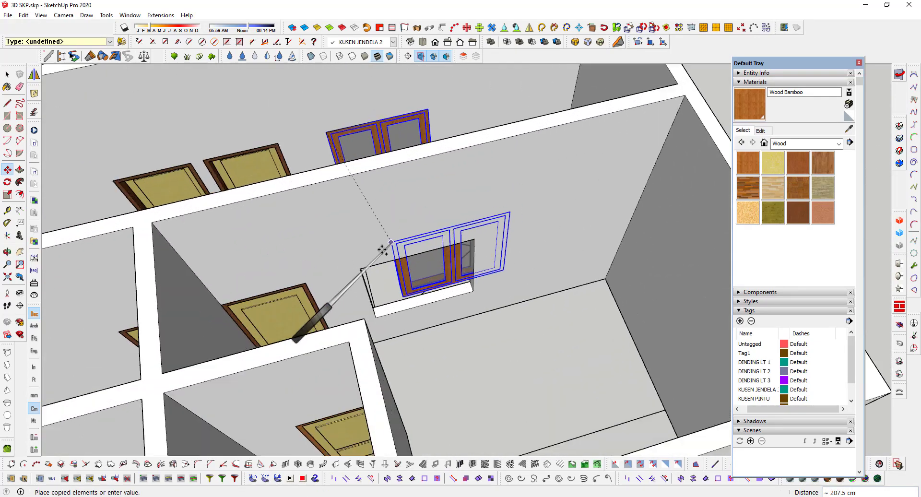
scroll(382, 249, "up", 3)
Step: Flip the opposite-wall window along the group's green axis so it faces the corridor
middle_click_drag(228, 258, 607, 286)
scroll(607, 284, "up", 1)
scroll(515, 272, "up", 2)
right_click(511, 267)
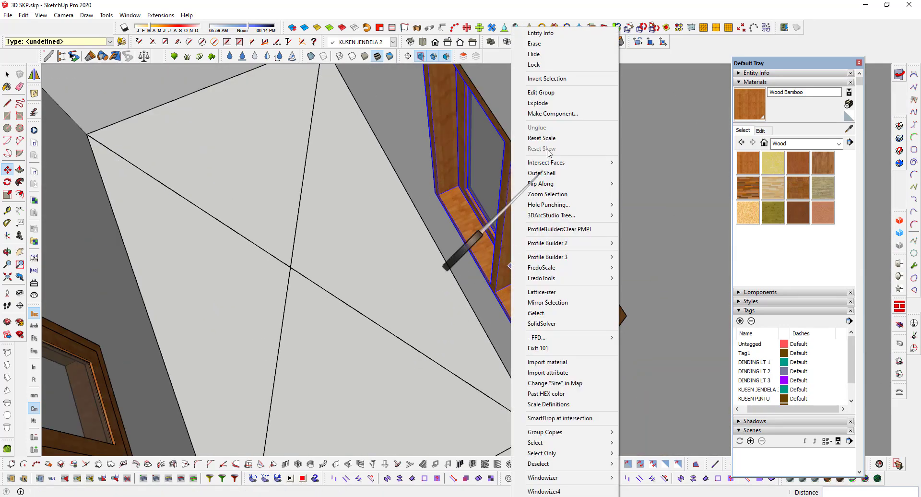
mouse_move(540, 186)
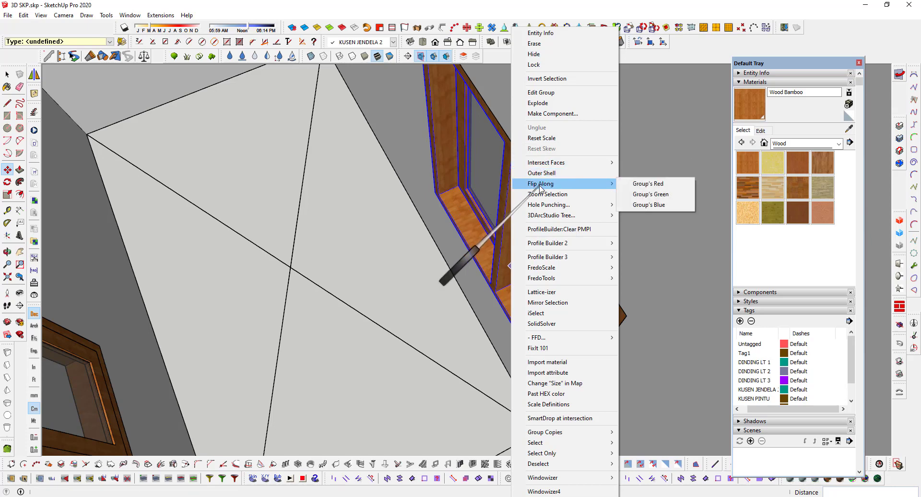
left_click(657, 196)
Step: Copy the flipped window 575 cm along its wall into the opening past the doors, and again 146 cm into the adjacent opening
middle_click_drag(656, 196, 593, 278)
left_click(614, 275)
scroll(423, 243, "down", 7)
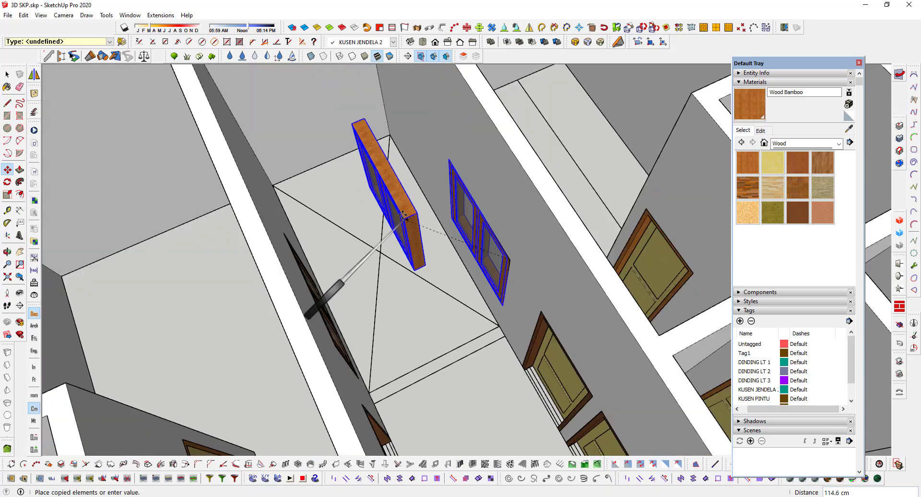
scroll(514, 391, "up", 3)
scroll(523, 386, "up", 2)
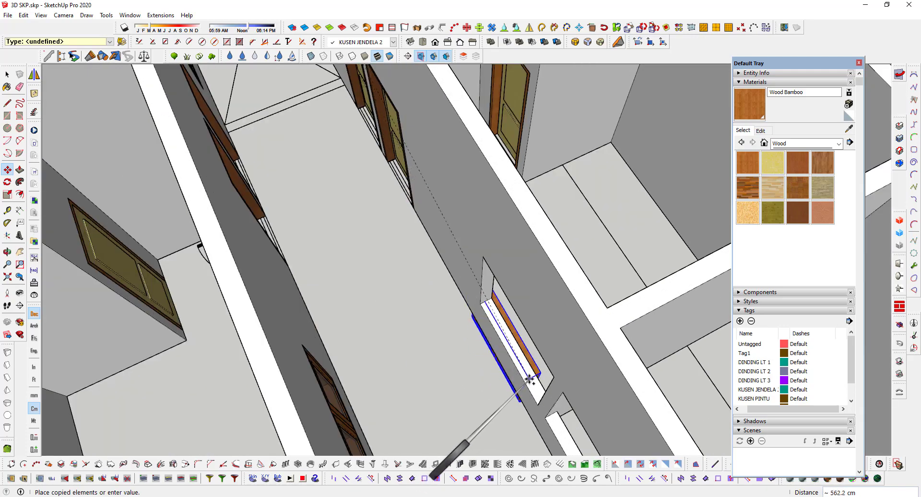
scroll(455, 369, "down", 4)
middle_click_drag(468, 365, 515, 338)
scroll(544, 375, "up", 2)
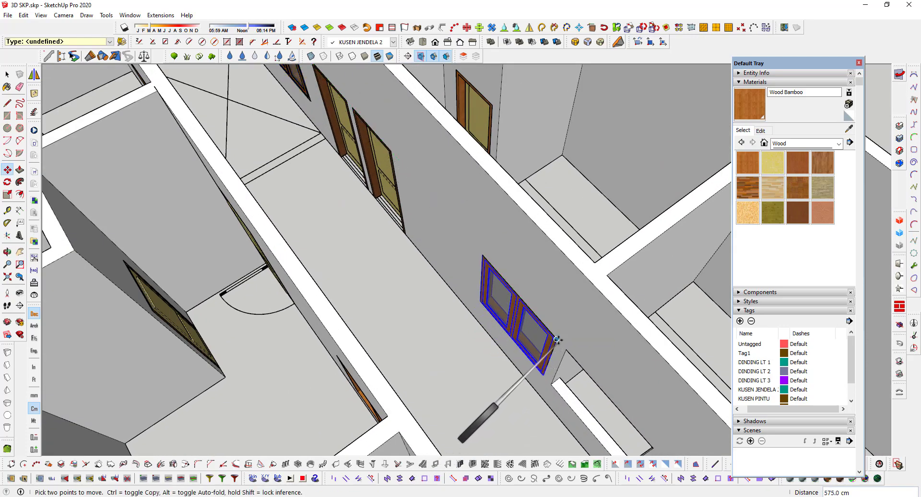
scroll(558, 339, "down", 2)
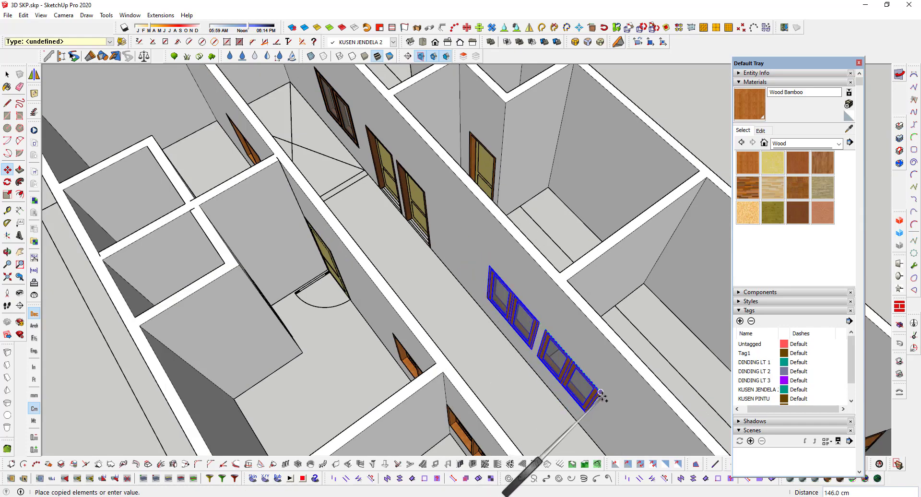
Step: Inspect the placed windows from the front facade and along both corridor walls
scroll(573, 369, "down", 5)
middle_click_drag(473, 411, 313, 262)
scroll(312, 269, "down", 2)
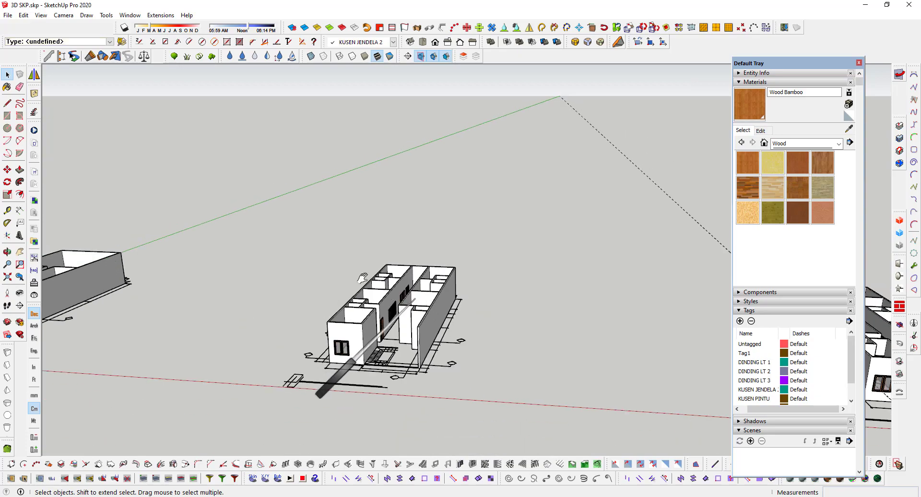
middle_click_drag(411, 302, 165, 254, "shift")
middle_click_drag(475, 288, 399, 252)
scroll(556, 300, "up", 2)
scroll(538, 317, "up", 3)
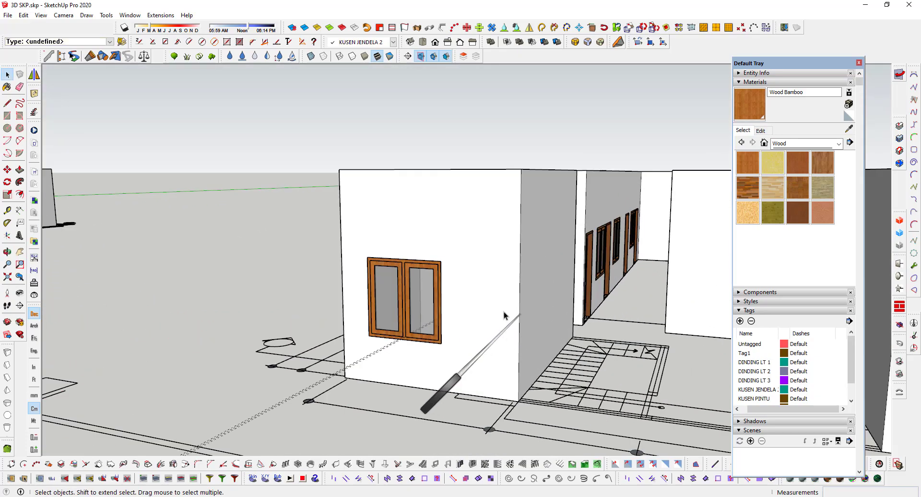
middle_click_drag(440, 319, 238, 389)
scroll(443, 314, "up", 2)
middle_click_drag(606, 257, 543, 271)
scroll(605, 299, "up", 3)
scroll(605, 298, "up", 2)
scroll(562, 297, "up", 3)
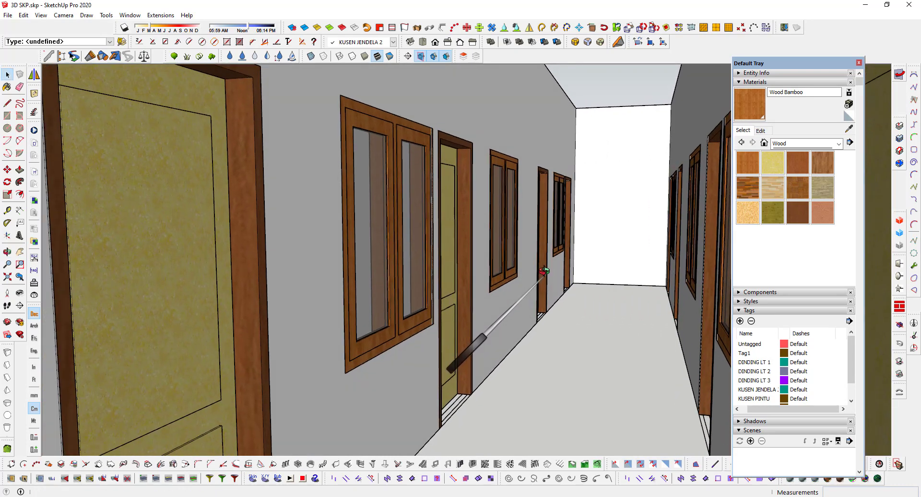